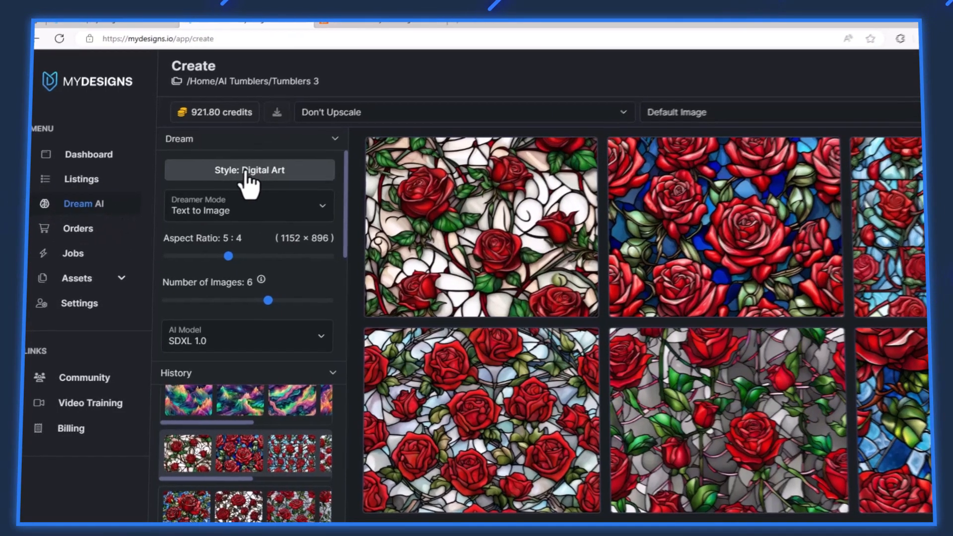
Review the available art styles, keeping Digital Art as the chosen style
left_click(244, 173)
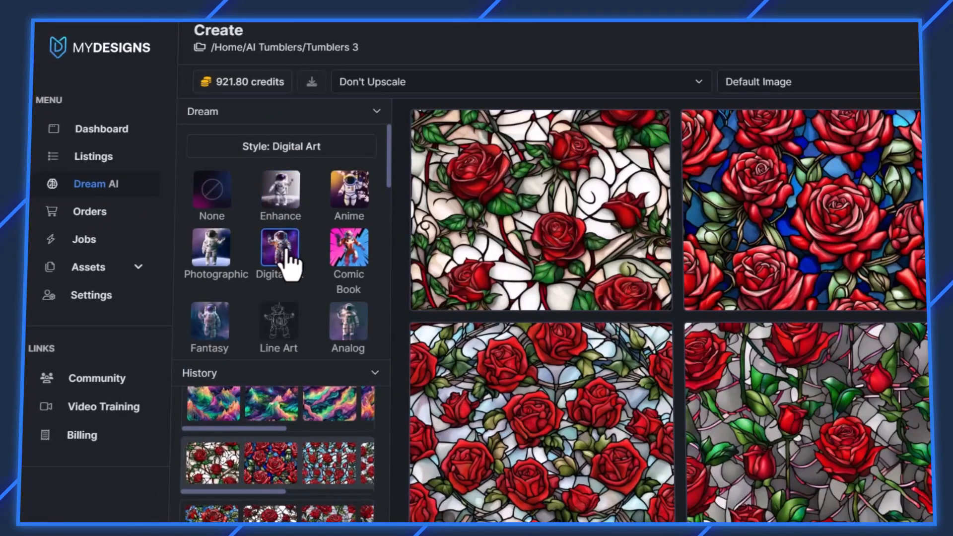
scroll(287, 253, "down", 8)
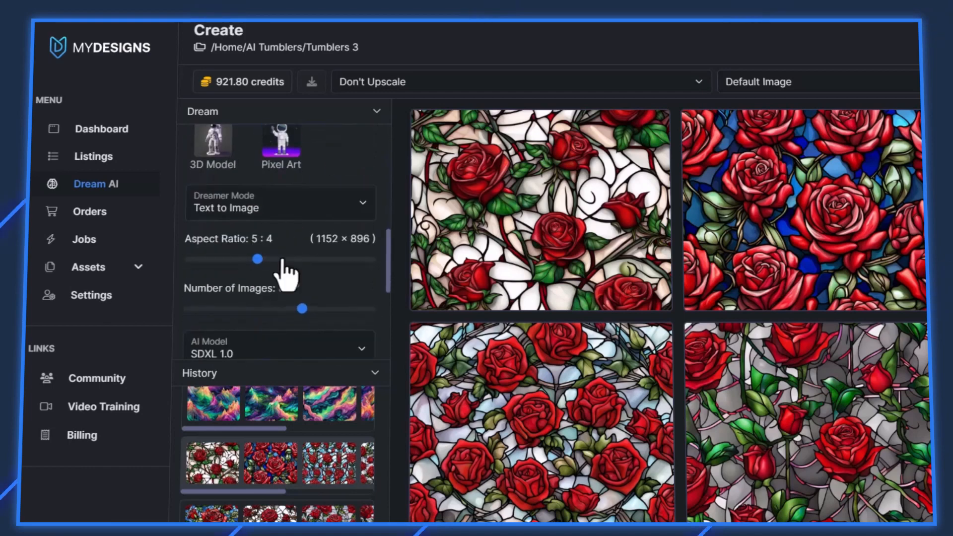
scroll(284, 263, "up", 8)
left_click(300, 149)
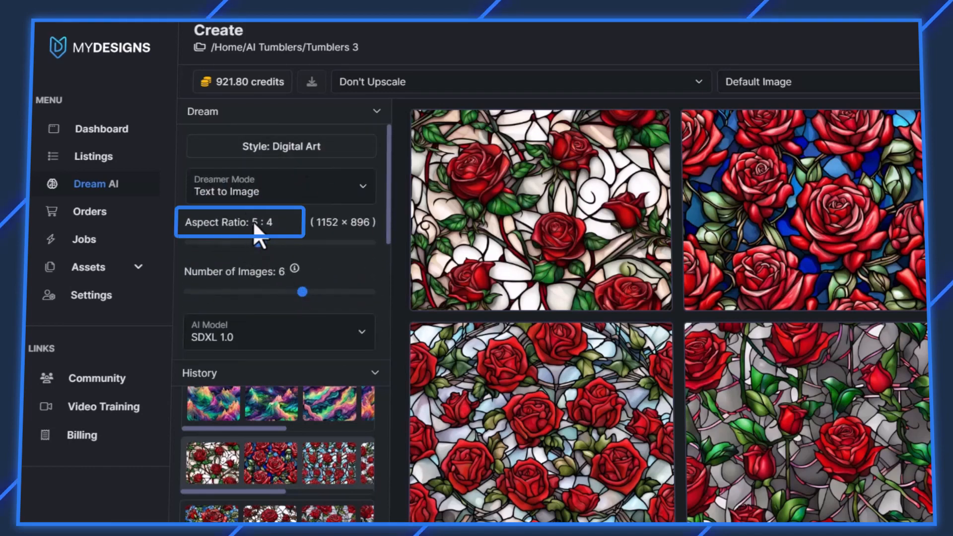
Examine the aspect ratio, number of images, AI model and prompt settings used for the rose pattern
left_click_drag(254, 223, 274, 222)
left_click(275, 222)
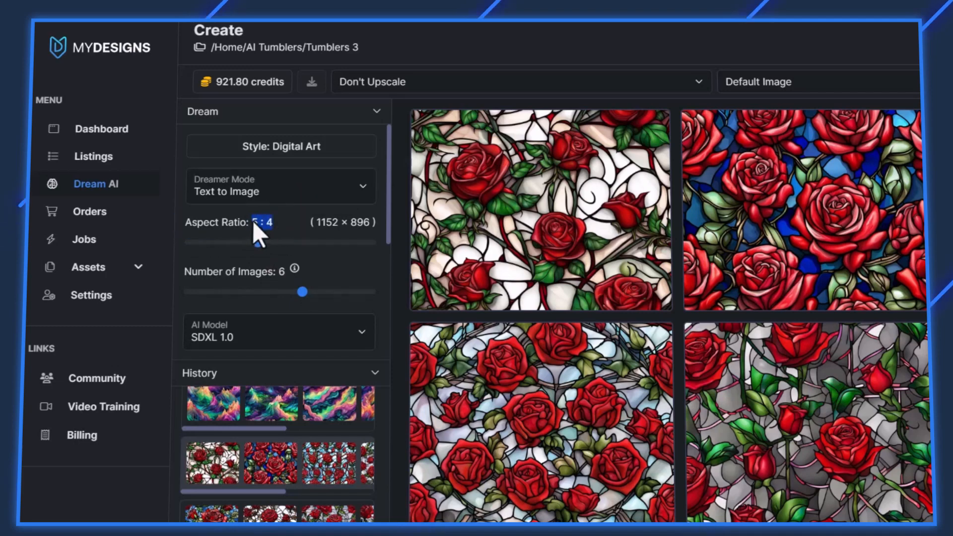
scroll(188, 310, "down", 1)
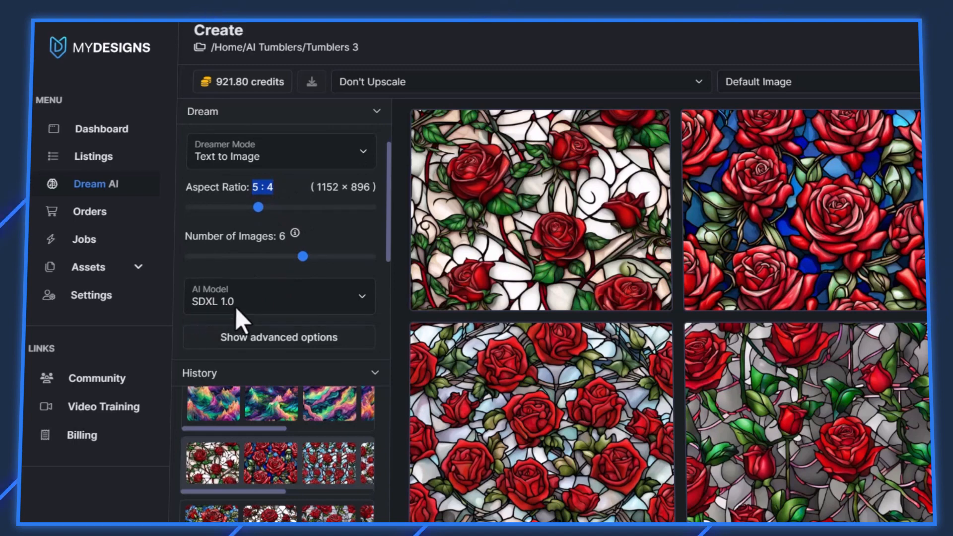
left_click_drag(303, 256, 348, 256)
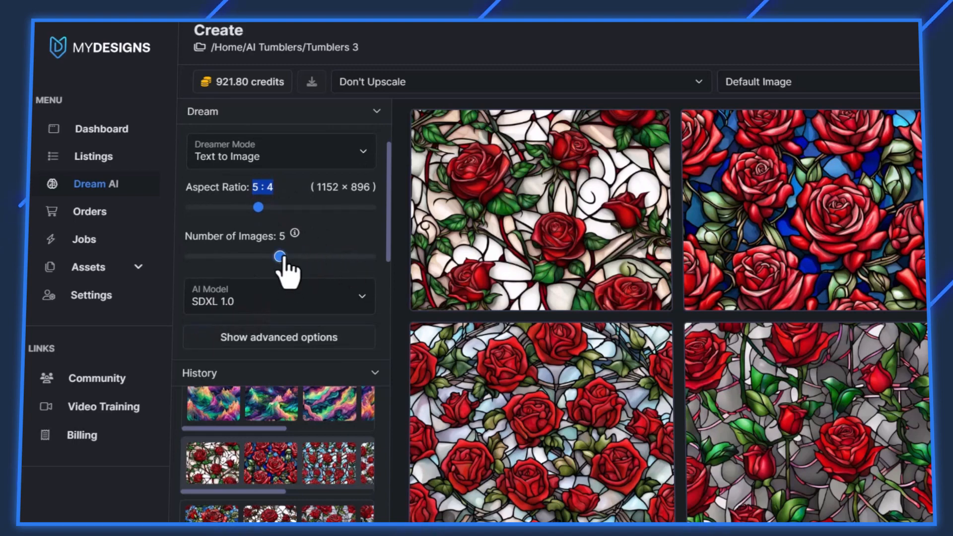
scroll(287, 243, "down", 3)
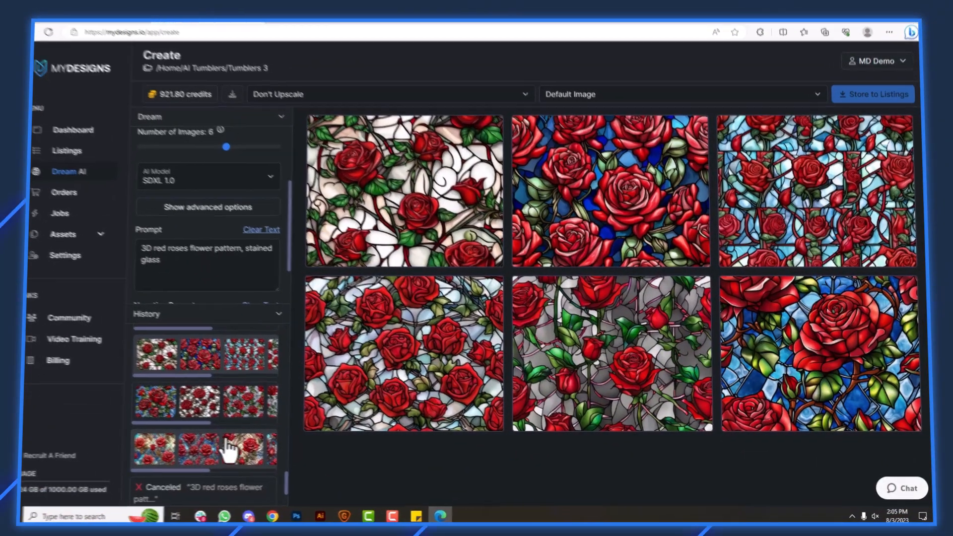
Look through earlier generations in the history, including the northern lights, colorful butterfly, and pink and white flower sets
scroll(118, 381, "up", 2)
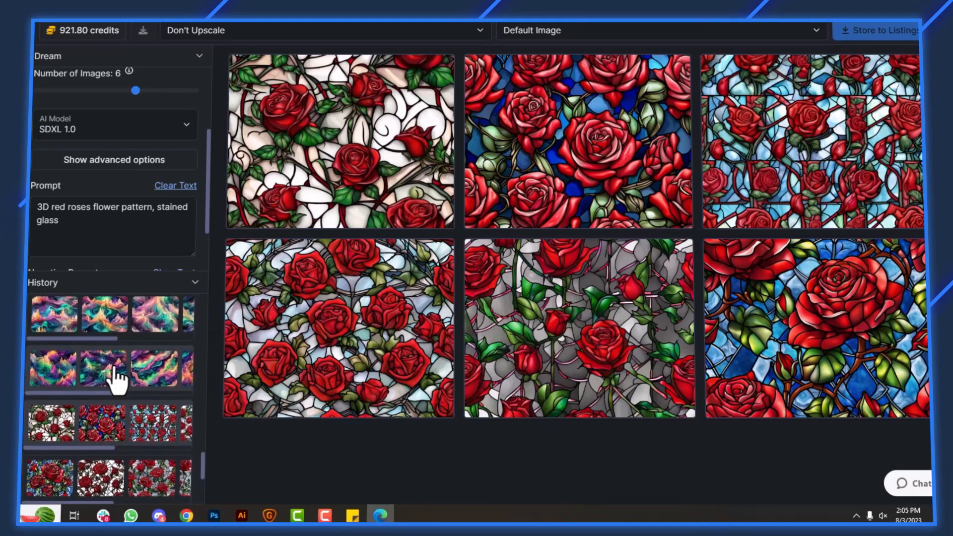
left_click(116, 381)
scroll(81, 407, "up", 2)
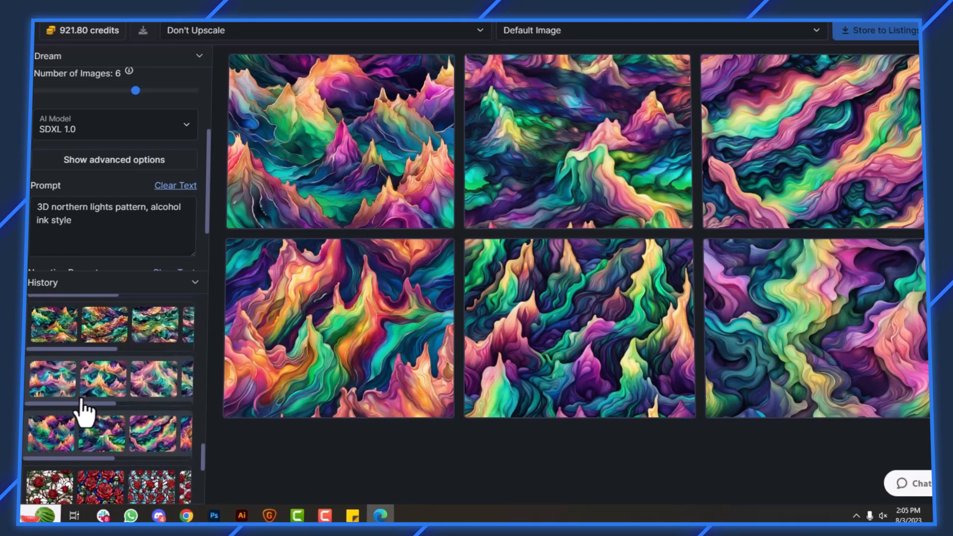
left_click(106, 385)
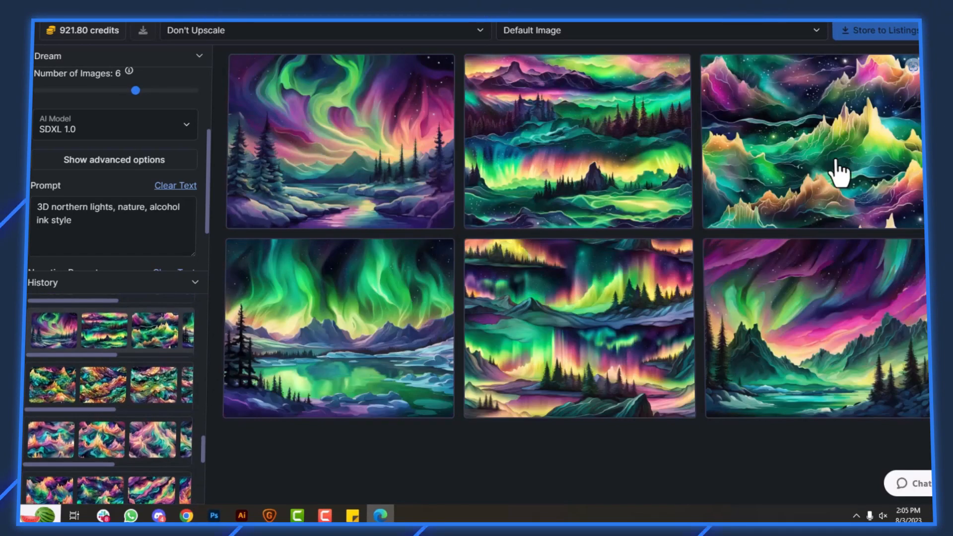
scroll(121, 382, "up", 5)
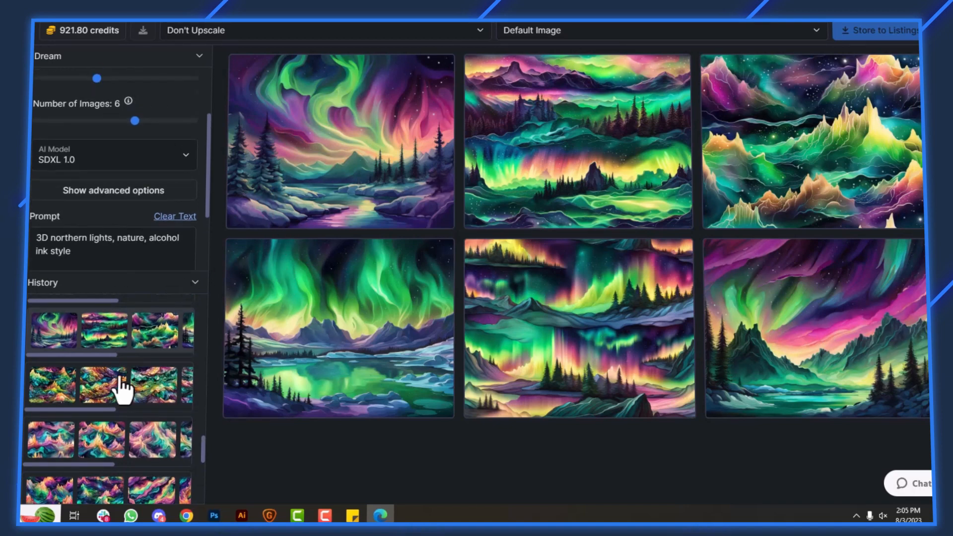
left_click(114, 383)
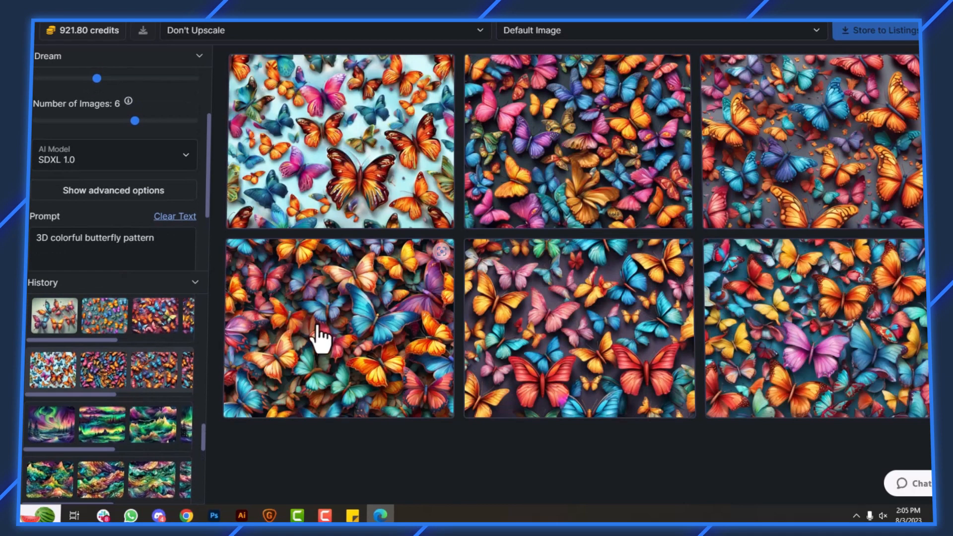
scroll(75, 422, "up", 3)
scroll(89, 412, "up", 3)
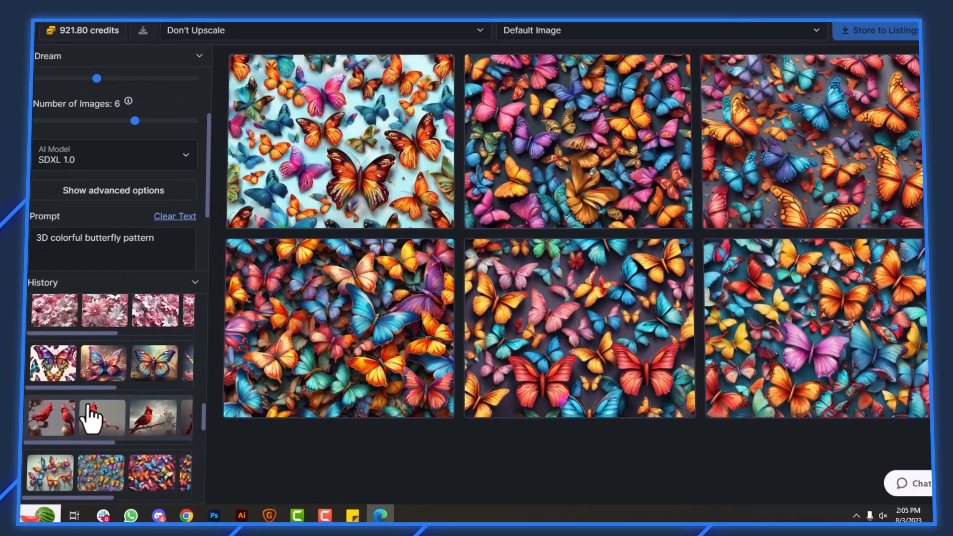
left_click(105, 382)
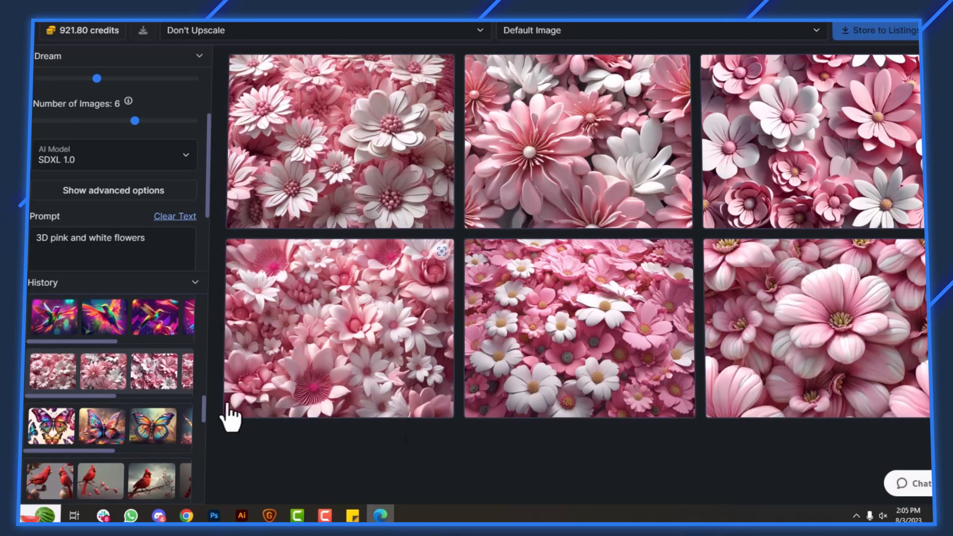
scroll(117, 410, "up", 2)
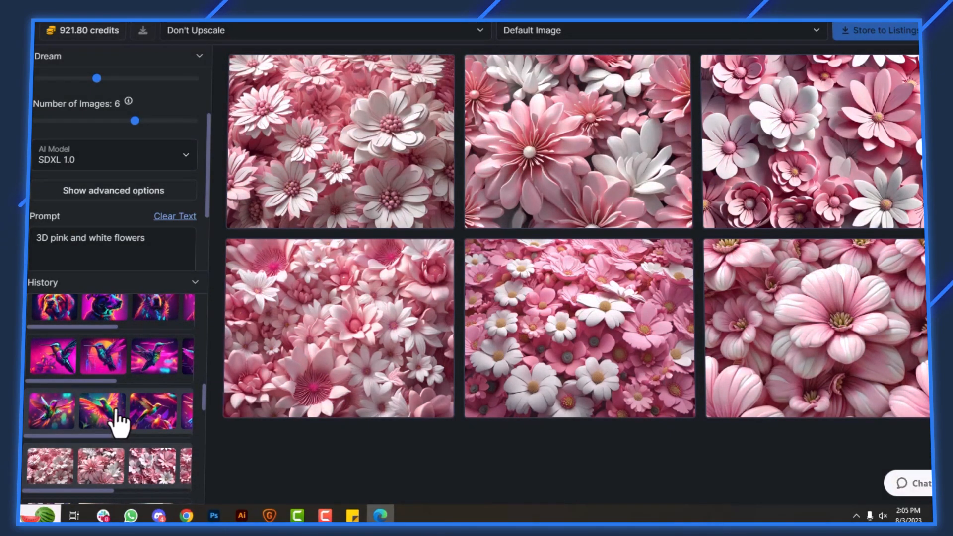
scroll(118, 421, "up", 3)
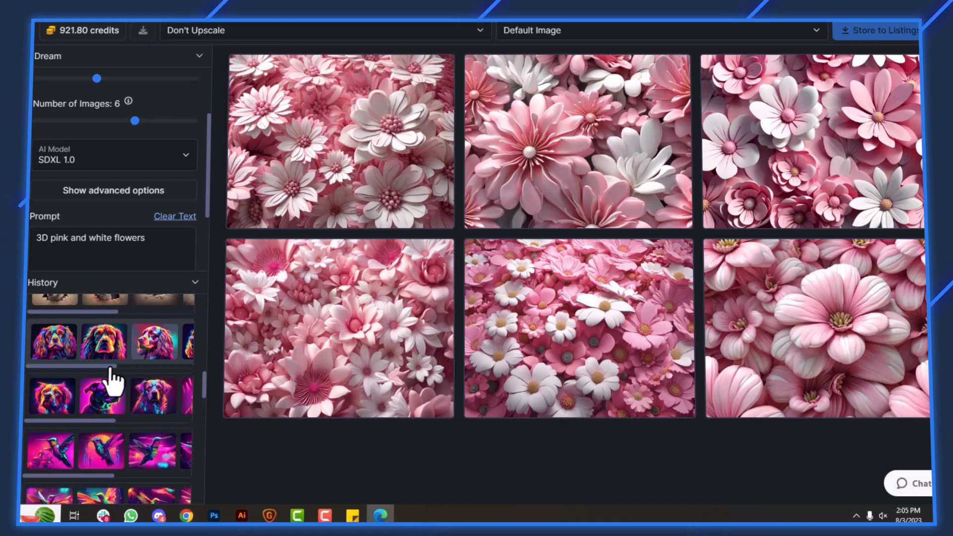
scroll(116, 382, "up", 5)
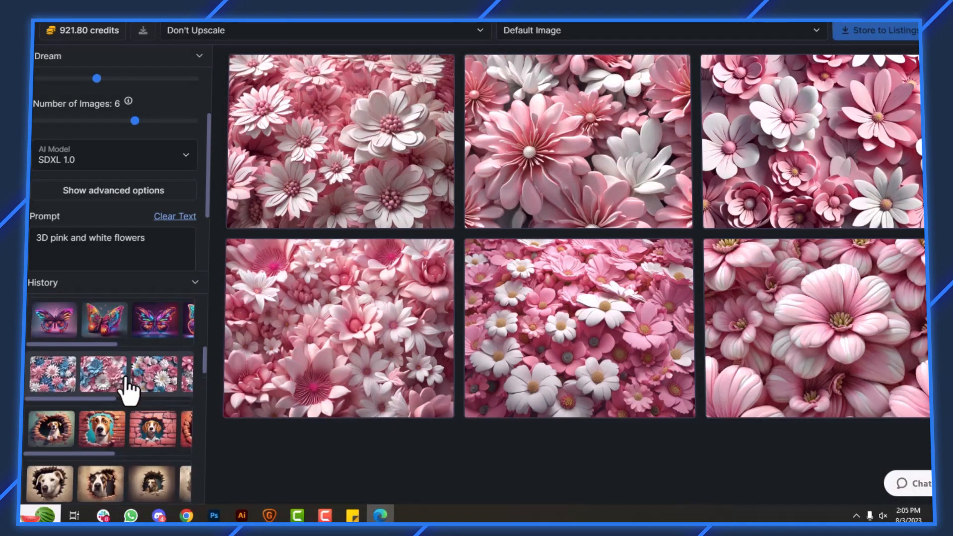
scroll(128, 387, "down", 5)
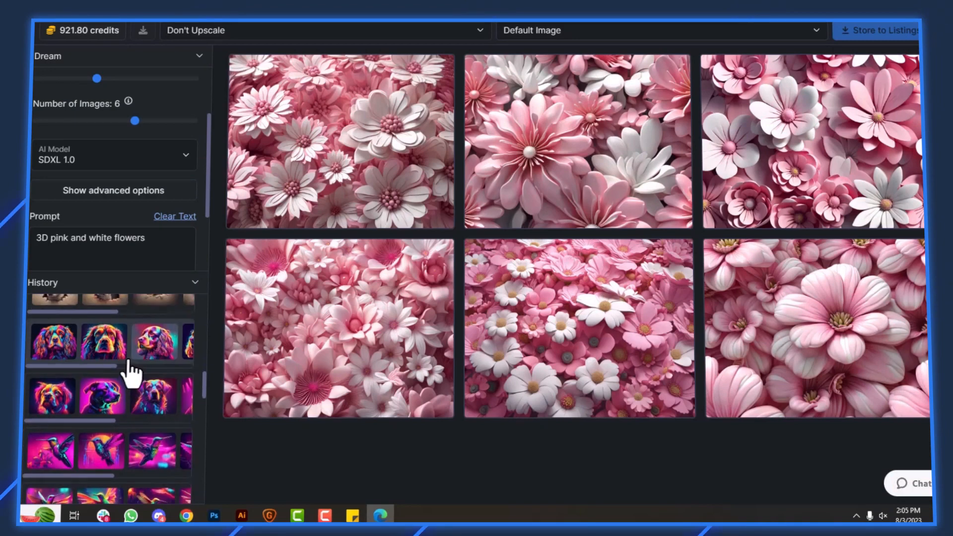
scroll(128, 377, "down", 10)
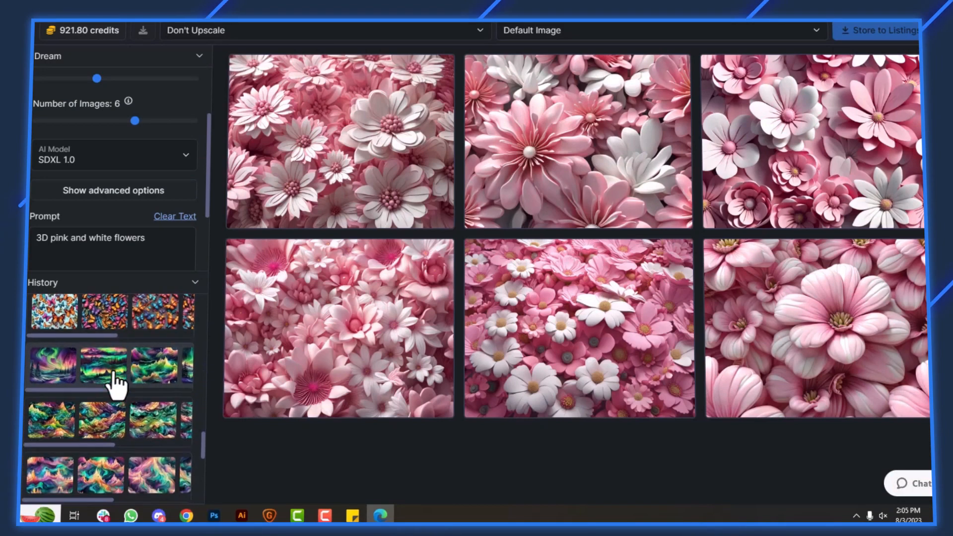
Reopen the "3D red roses flower pattern, stained glass" generation and select its first, second, fifth and sixth images
scroll(114, 377, "down", 6)
left_click(123, 349)
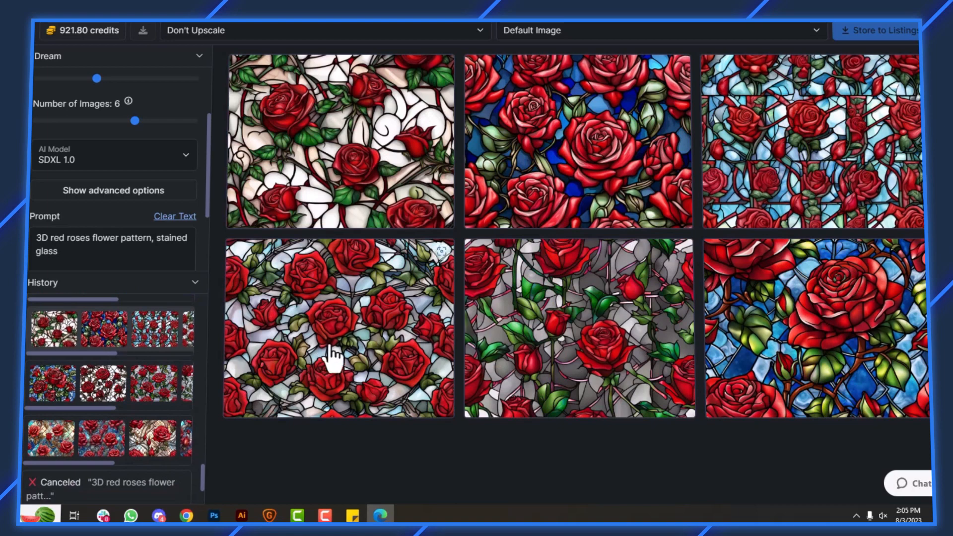
left_click(551, 149)
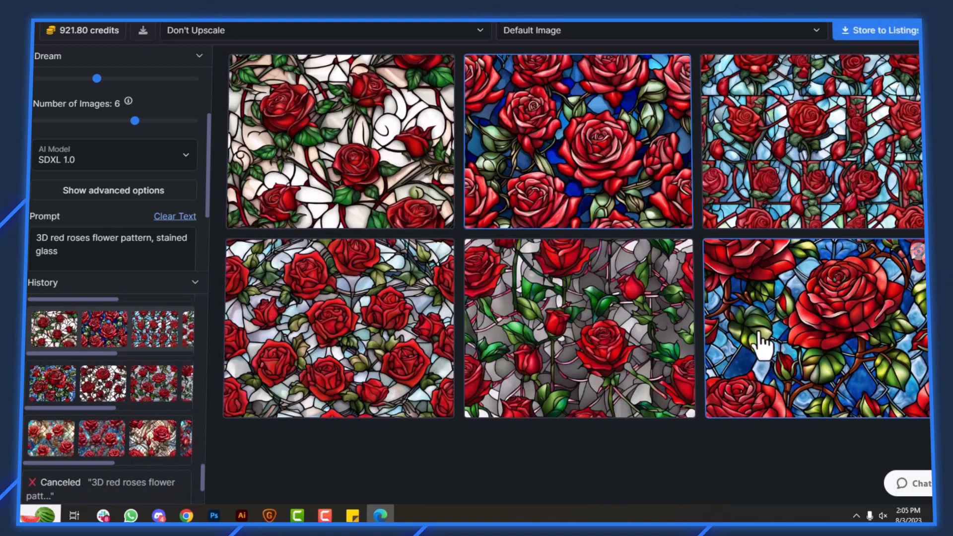
left_click(576, 335)
left_click(330, 187)
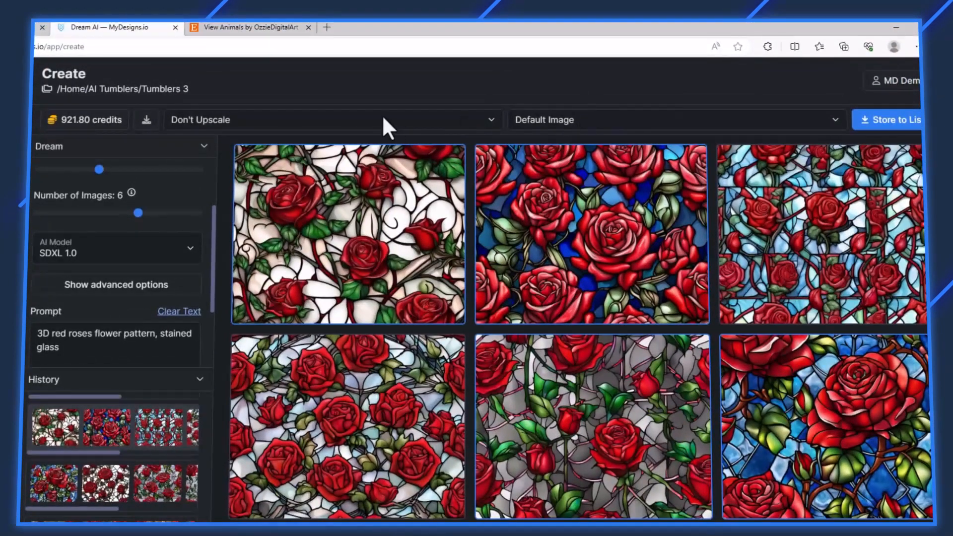
Set upscaling to Upscale x4 and store the selected rose images as listings in the Tumblers 3 collection
left_click(325, 32)
left_click(306, 160)
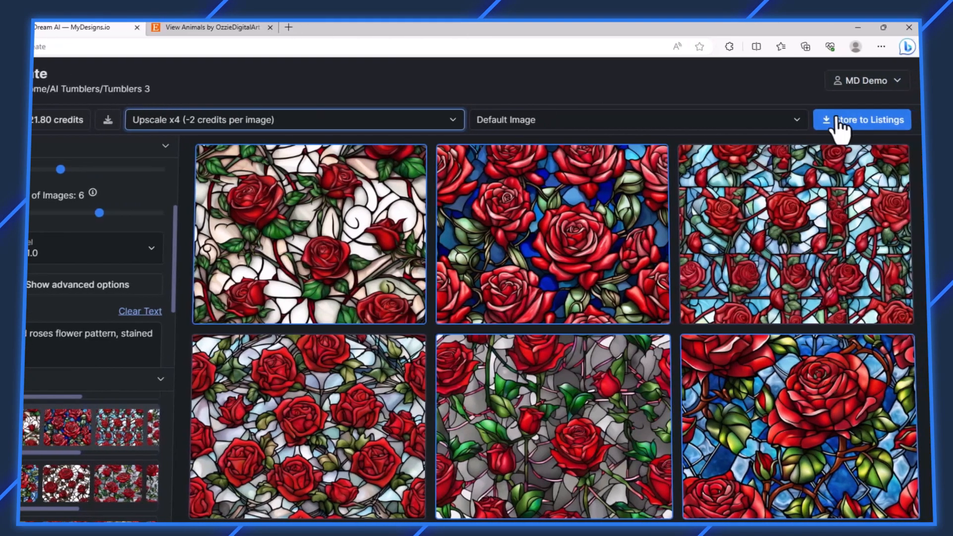
left_click(881, 120)
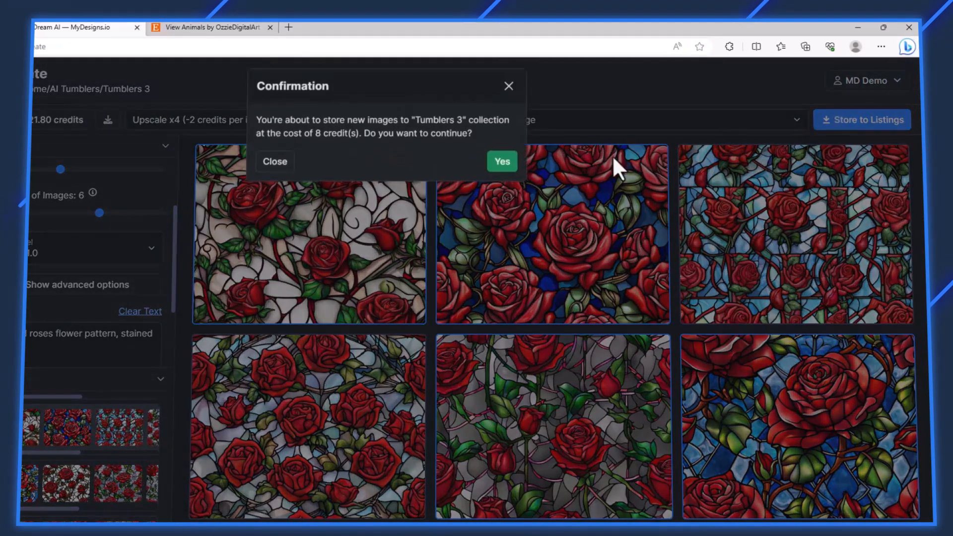
left_click(503, 169)
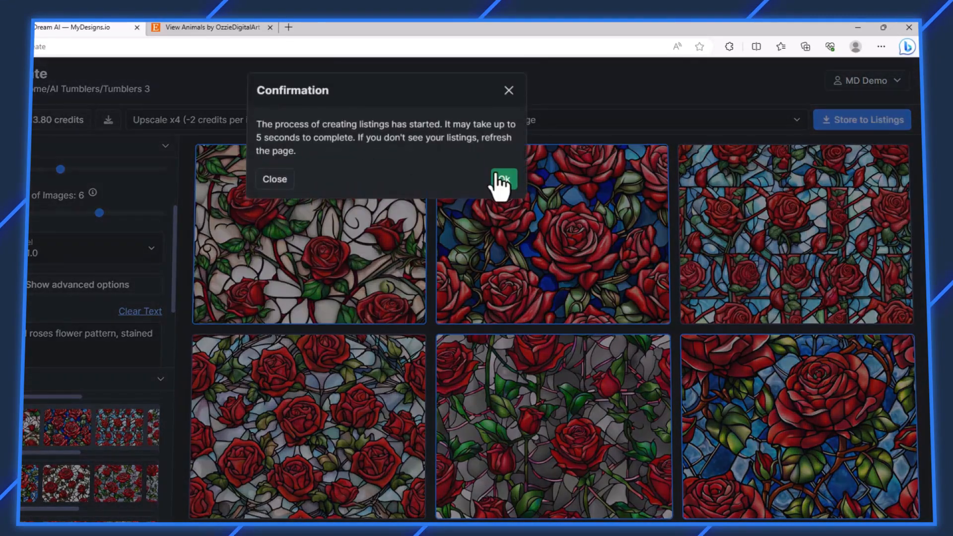
left_click(496, 183)
Open the "3D northern lights, nature, alcohol ink style" generation and select its first, fourth and sixth images
scroll(164, 388, "up", 5)
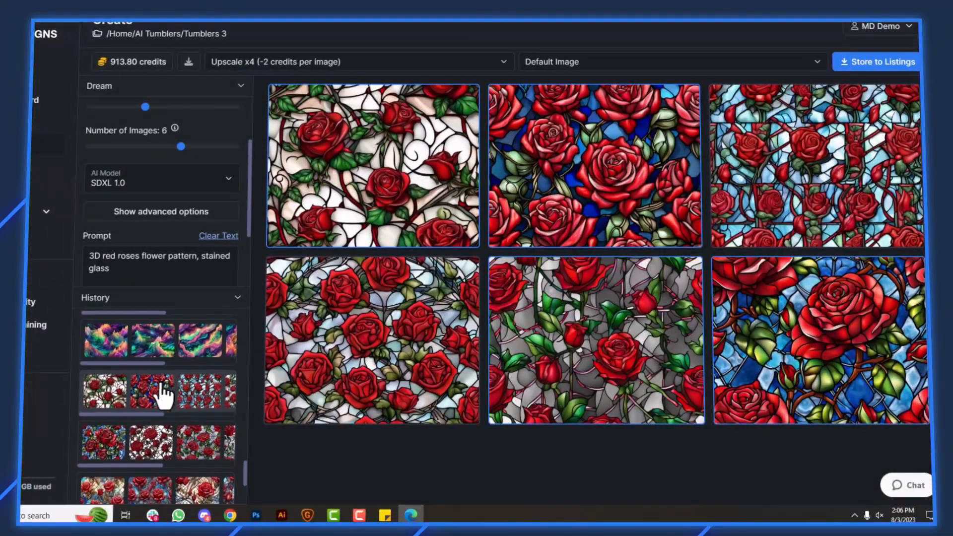
scroll(159, 393, "up", 3)
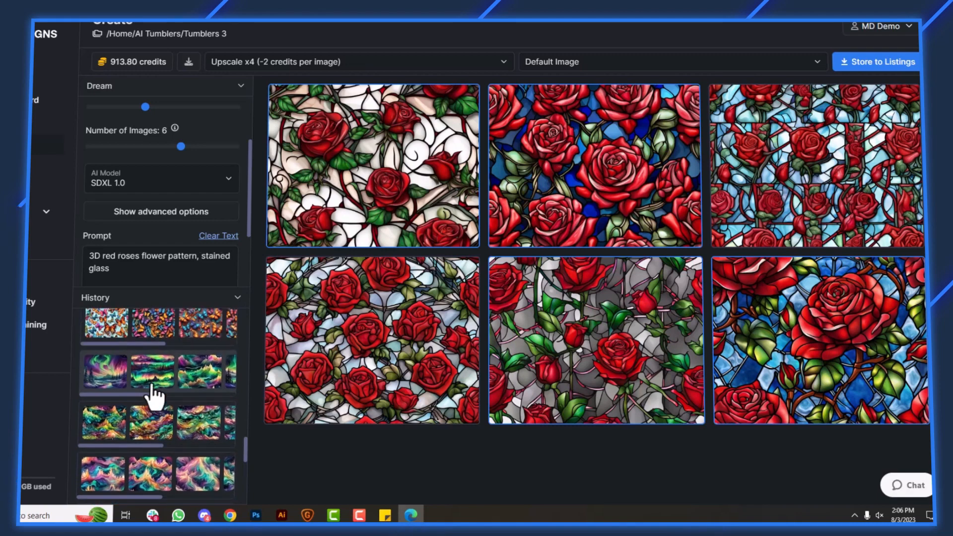
left_click(153, 390)
left_click(381, 189)
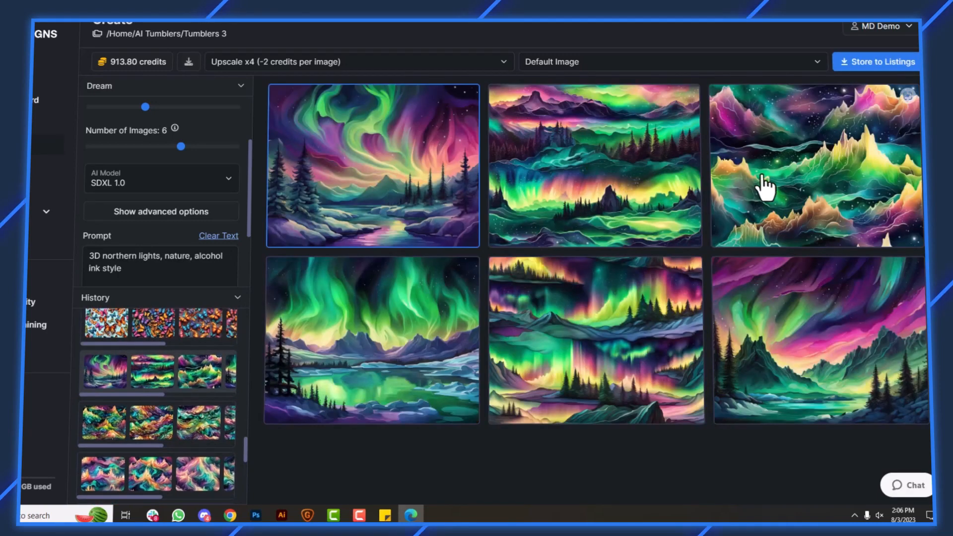
left_click(811, 332)
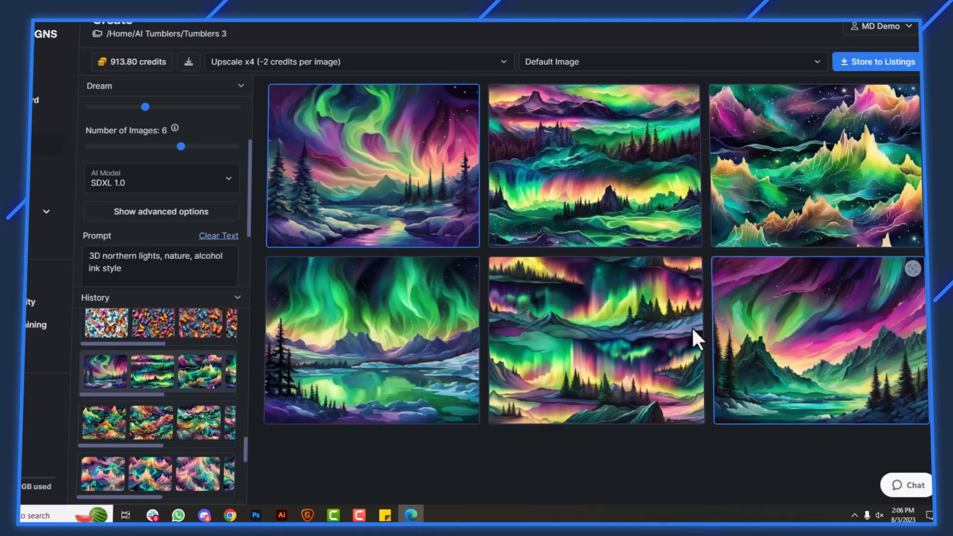
left_click(373, 355)
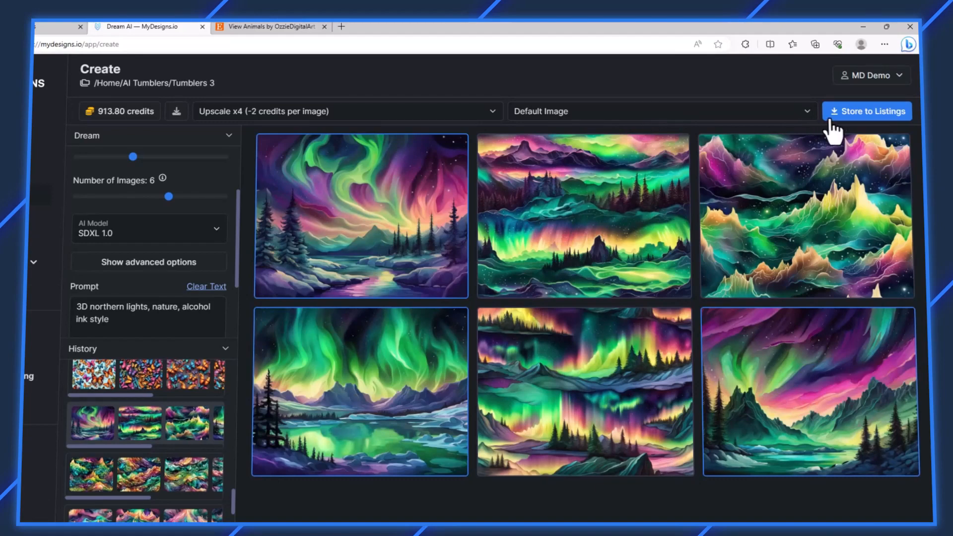
Store the selected northern lights images as x4 upscaled listings in the Tumblers 3 collection
left_click(832, 119)
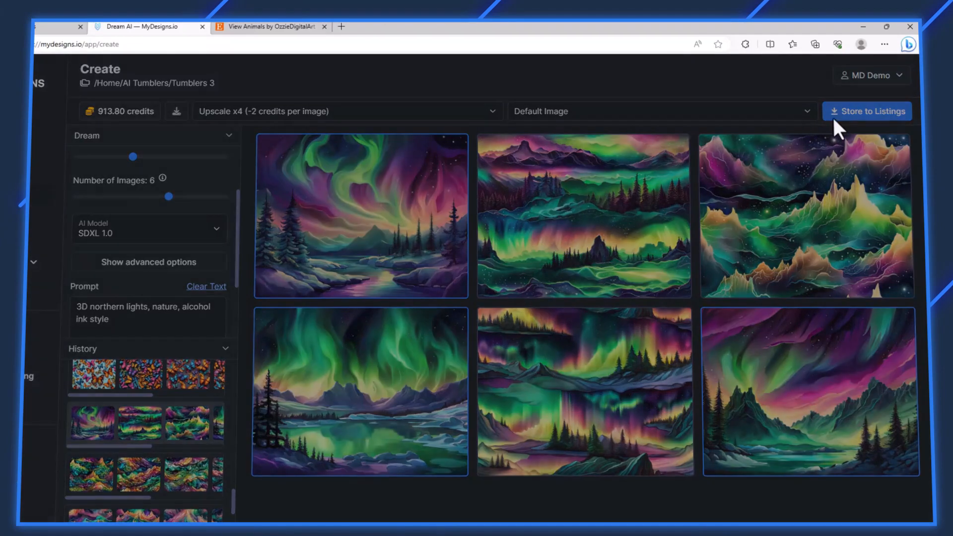
left_click(535, 157)
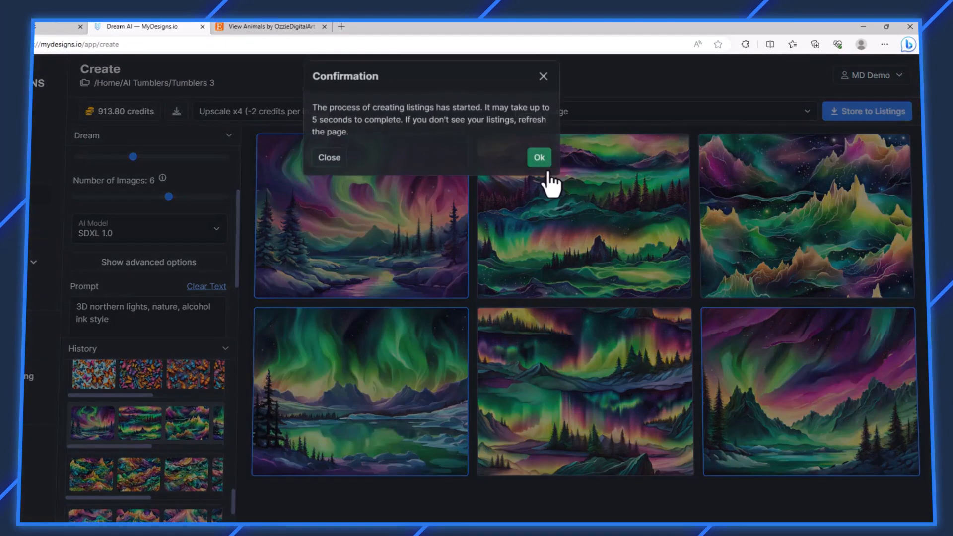
left_click(539, 159)
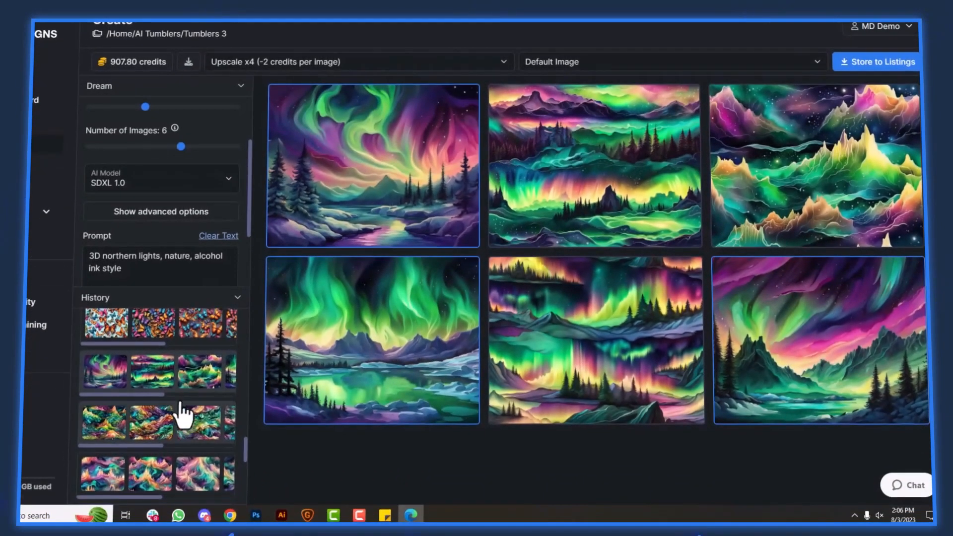
Open the "3D pink and white flowers" generation from the history and select all six of its images
scroll(181, 413, "up", 5)
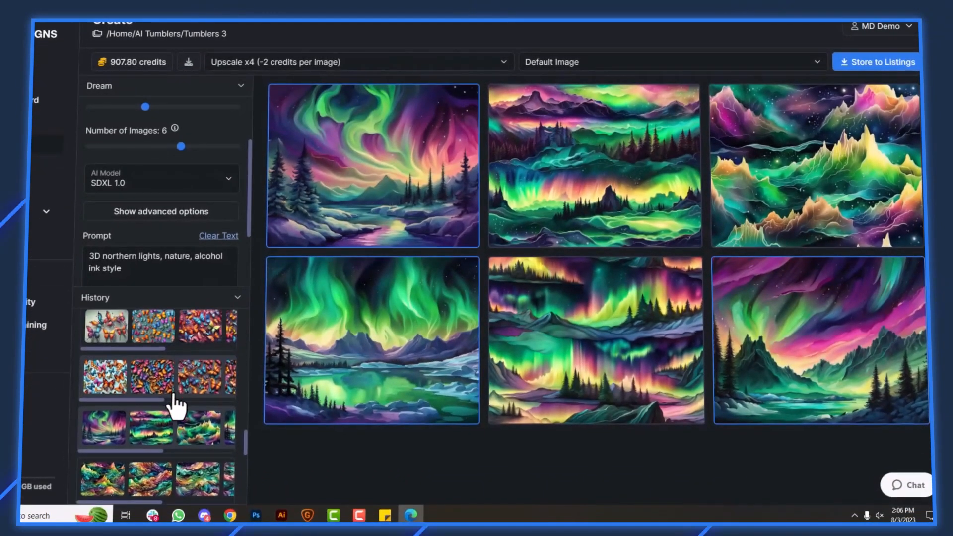
scroll(166, 409, "up", 3)
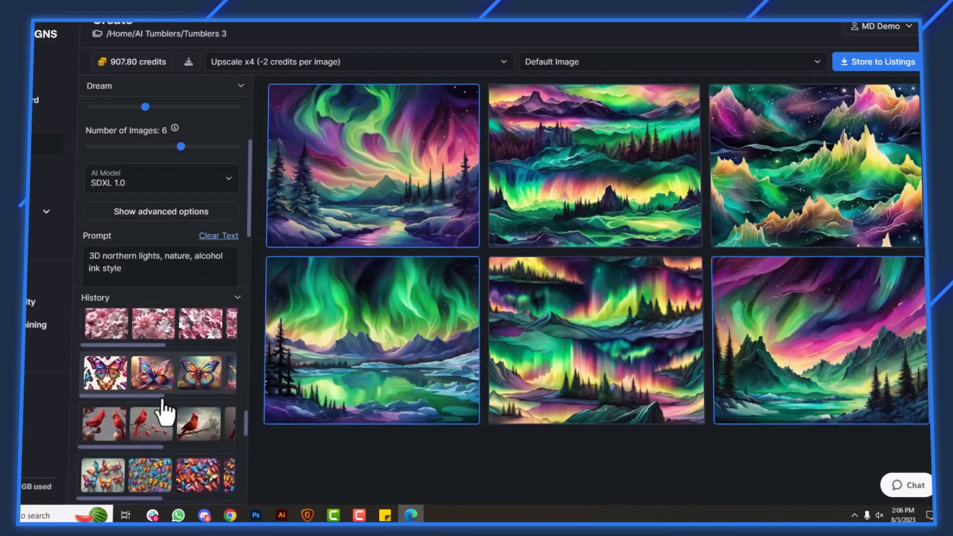
left_click(157, 355)
left_click(397, 181)
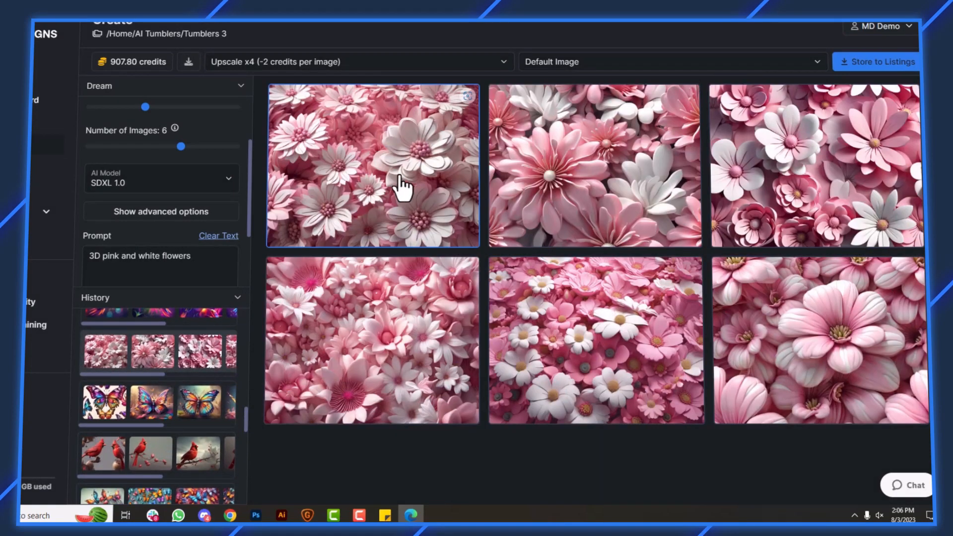
left_click(586, 179)
left_click(801, 179)
left_click(792, 331)
left_click(541, 338)
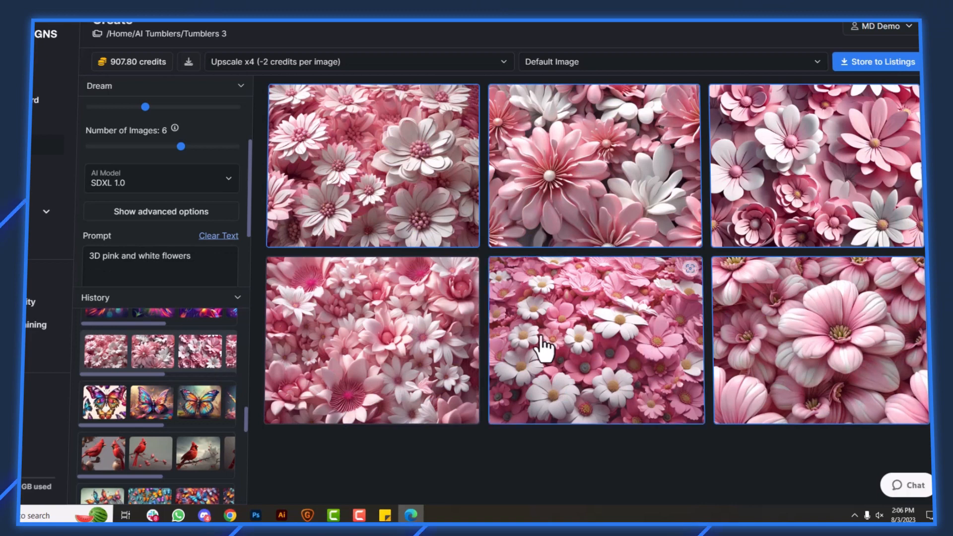
left_click(386, 335)
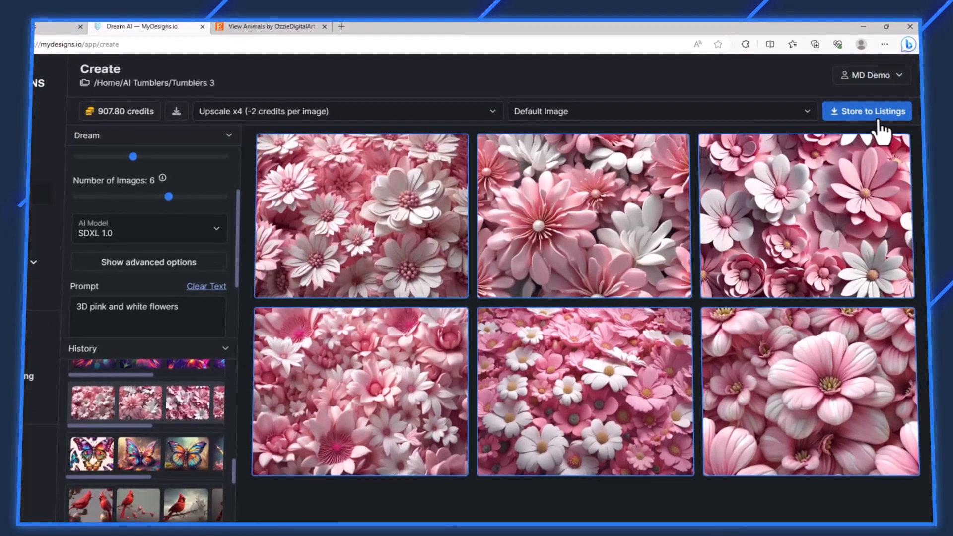
Store the selected pink and white flower images as x4 upscaled listings in the Tumblers 3 collection
left_click(879, 62)
left_click(541, 155)
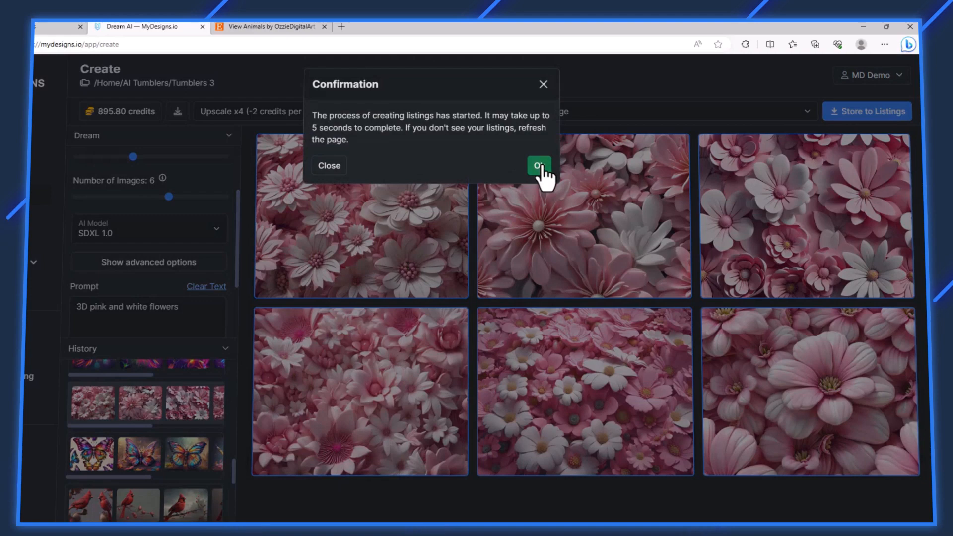
left_click(541, 165)
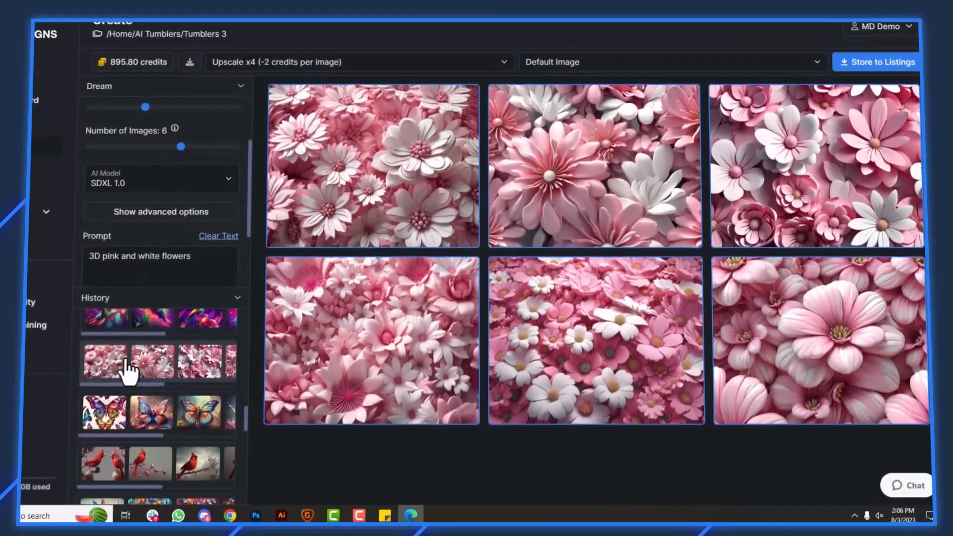
Open the "colorful neon hummingbird" generation and store its first image as an x4 upscaled listing in the Tumblers 3 collection
scroll(119, 426, "up", 3)
left_click(134, 397)
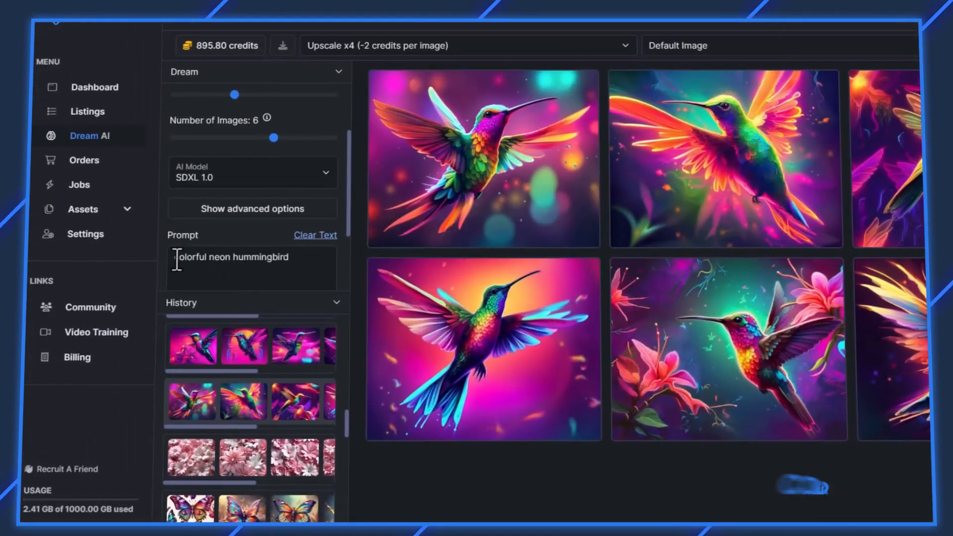
left_click_drag(177, 259, 323, 257)
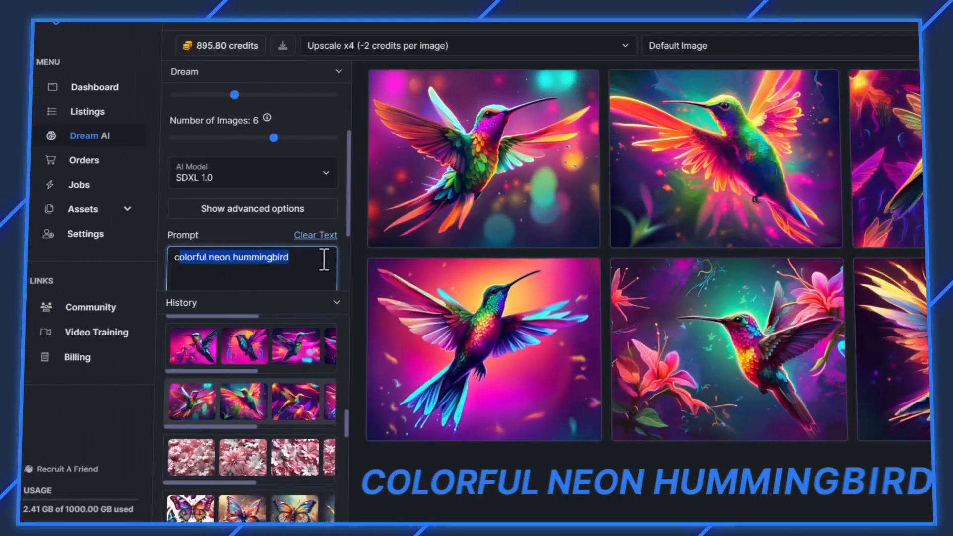
left_click(320, 259)
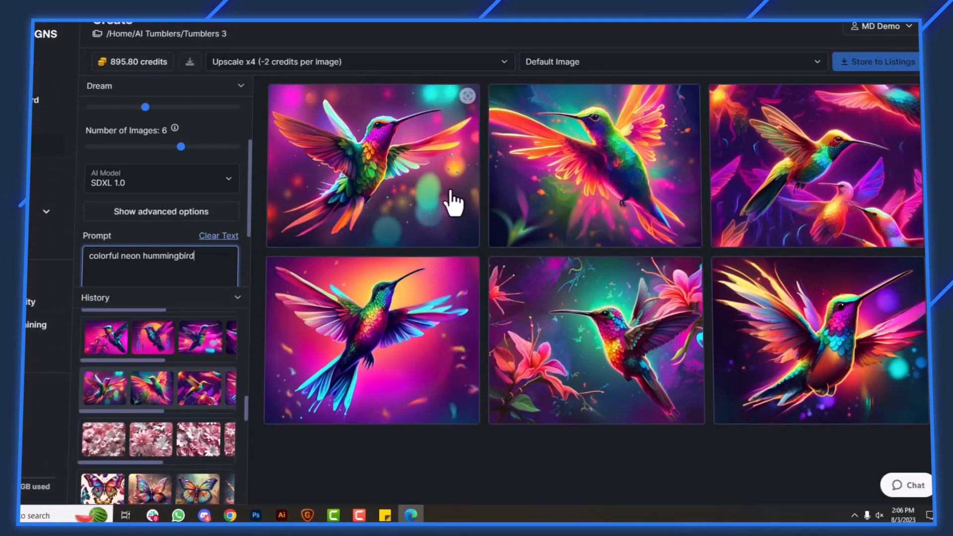
left_click(366, 204)
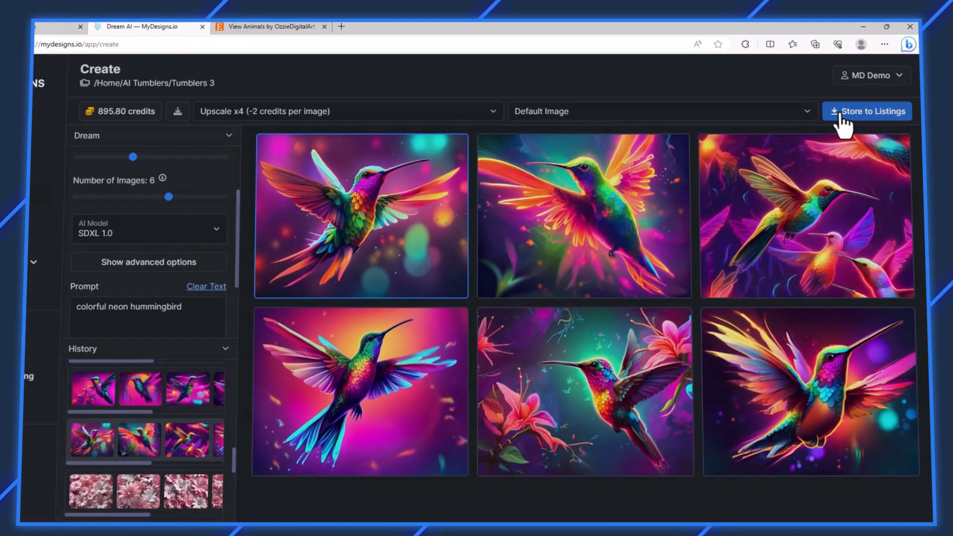
left_click(864, 64)
left_click(535, 154)
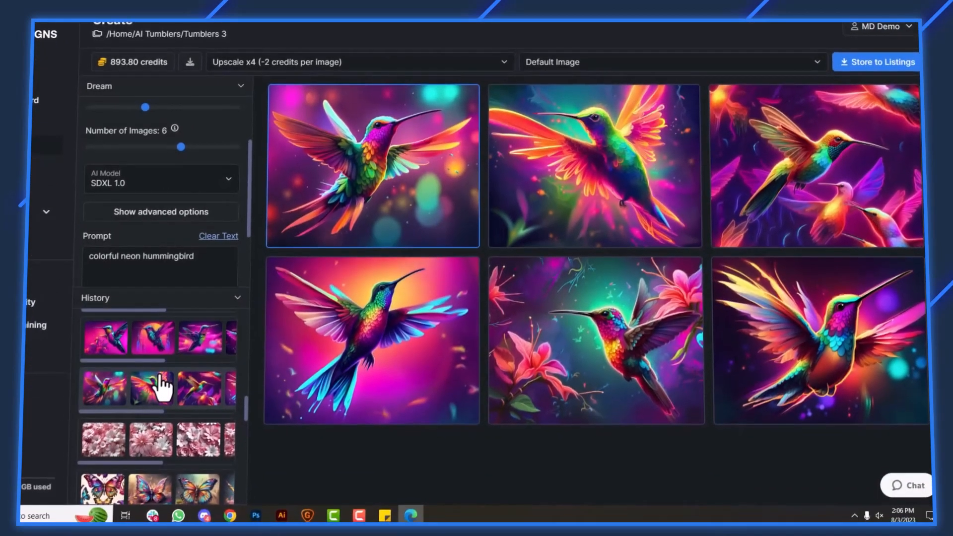
Open the "colorful neon dog portrait" generation and store its third, fifth and sixth images as x4 upscaled listings in the Tumblers 3 collection
scroll(159, 377, "up", 3)
left_click(155, 387)
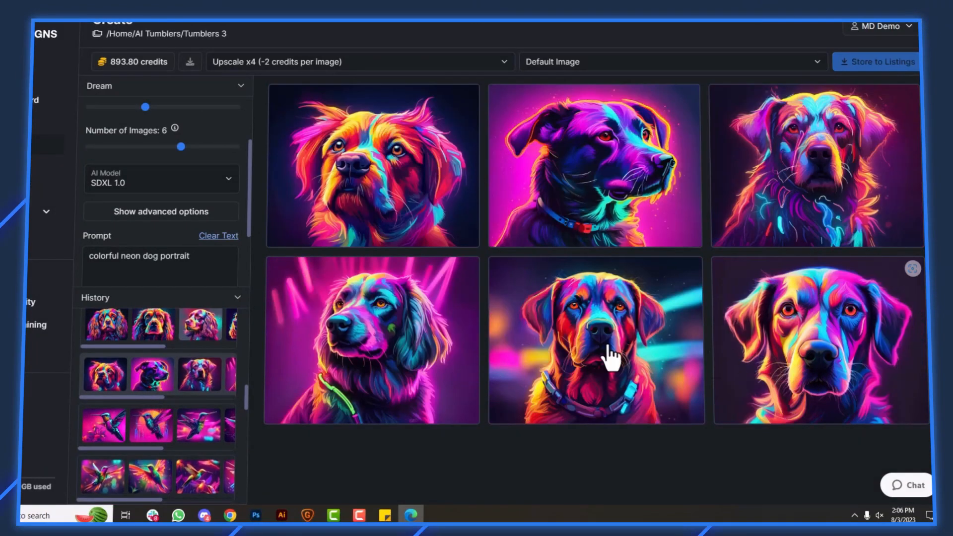
left_click(781, 355)
left_click(763, 181)
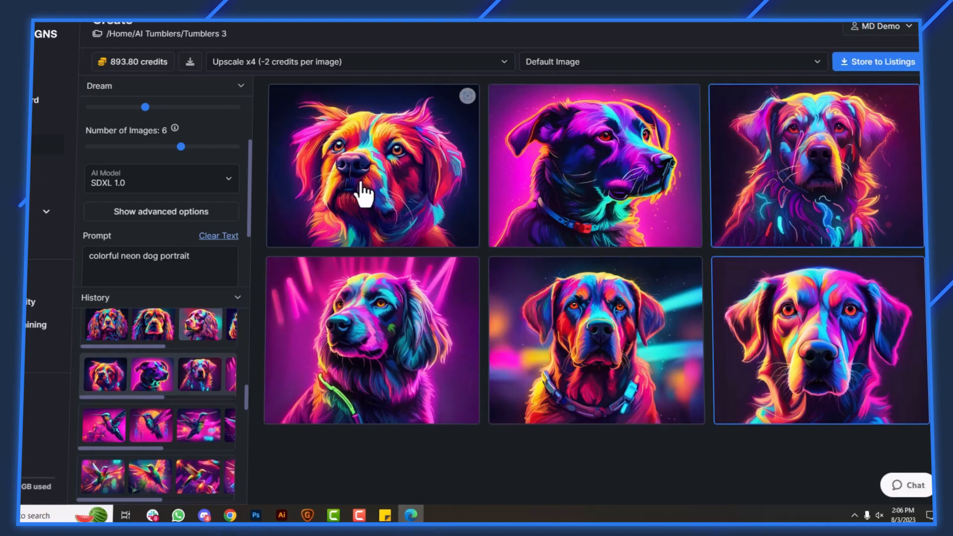
left_click(605, 354)
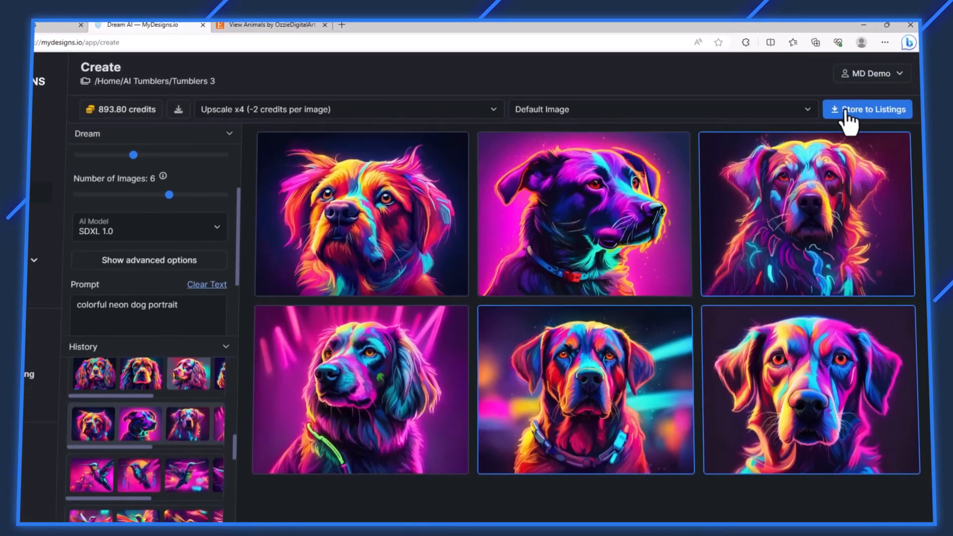
left_click(857, 62)
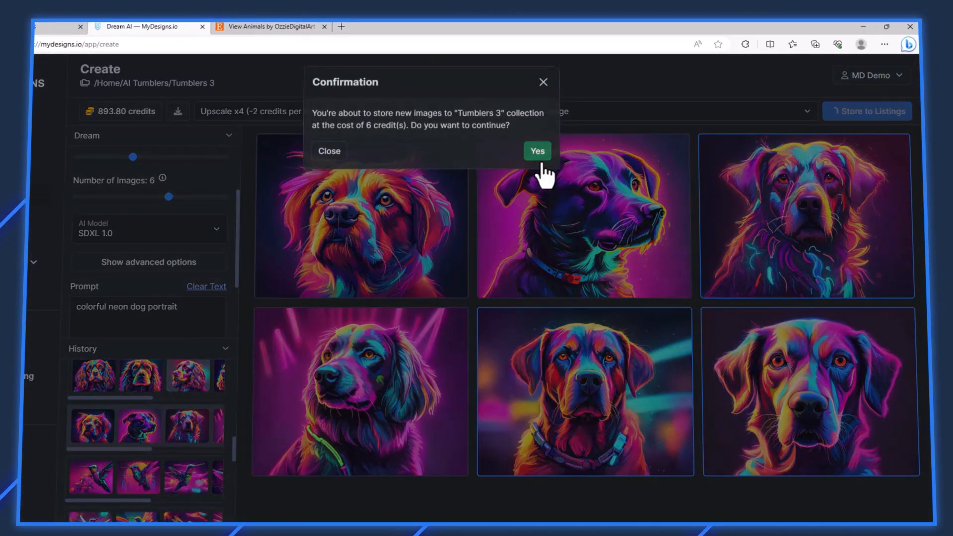
left_click(538, 150)
Review the images of the "3D hole in the wall dog portrait" generation and of its "cartoon style, colorful, funny" version
scroll(171, 421, "up", 5)
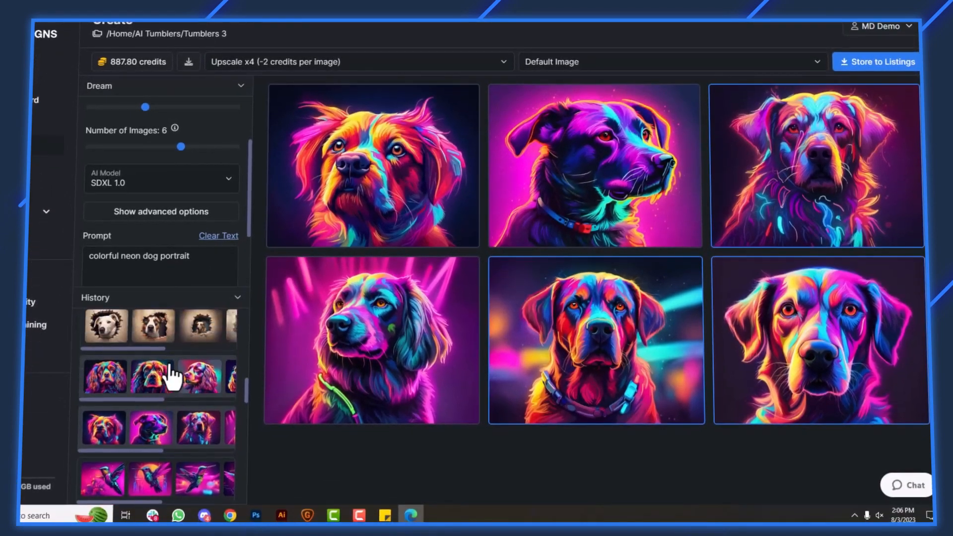
left_click(163, 415)
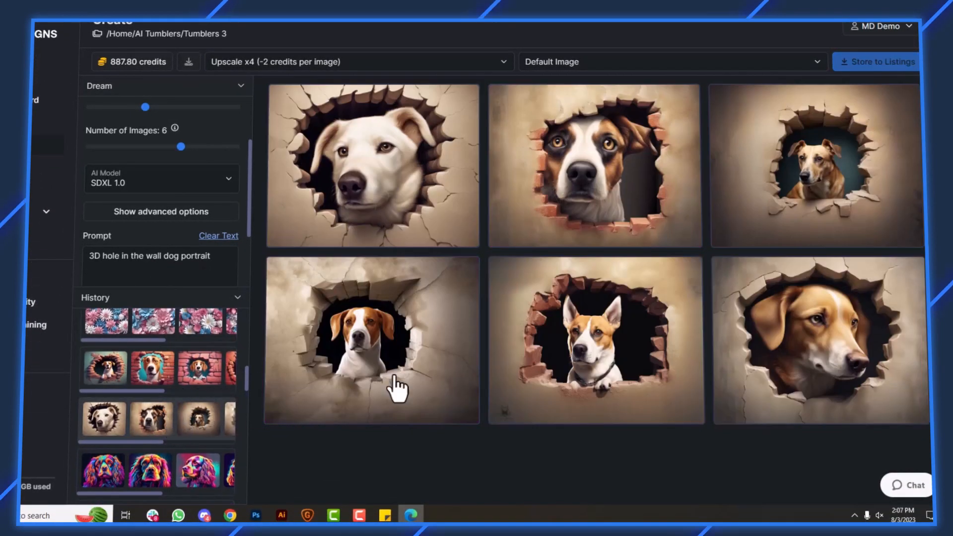
left_click(149, 369)
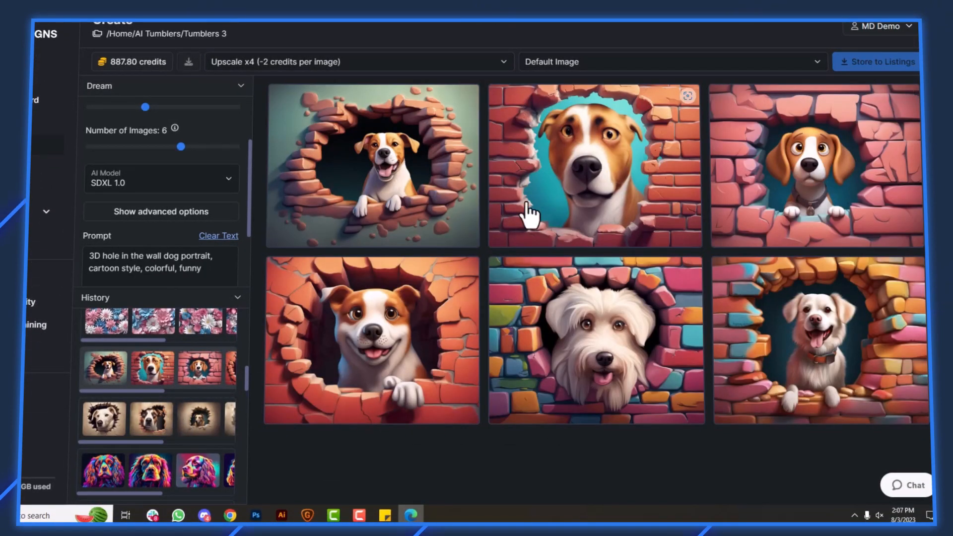
Store the "3D pink, white, and blue flowers" generation's images, all but the fifth, as x4 upscaled listings in the Tumblers 3 collection
scroll(149, 380, "up", 1)
left_click(154, 379)
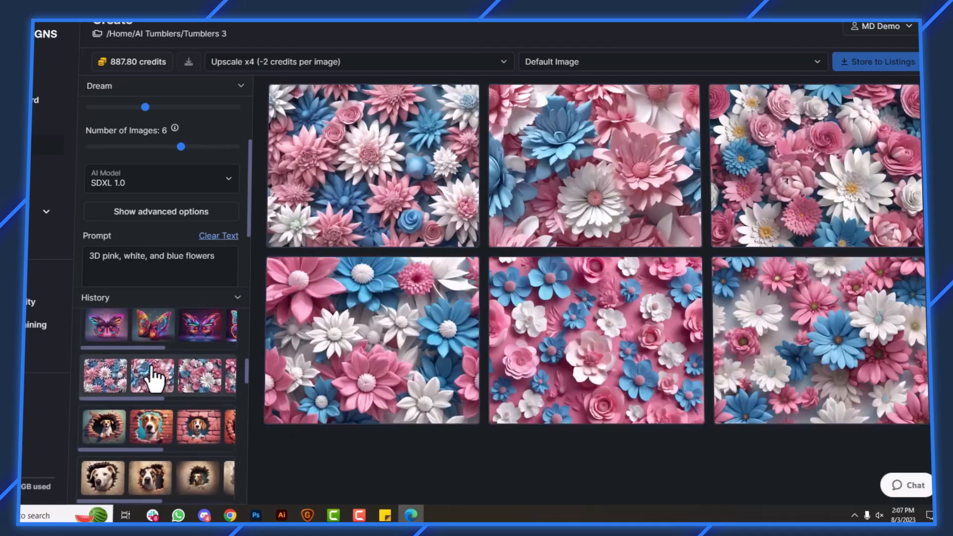
left_click(378, 198)
left_click(392, 341)
left_click(581, 191)
left_click(789, 177)
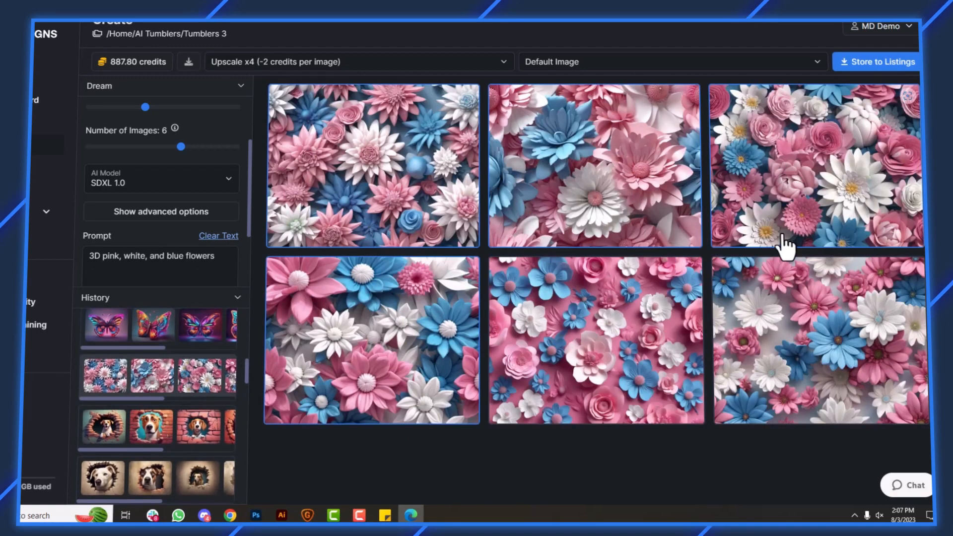
left_click(790, 317)
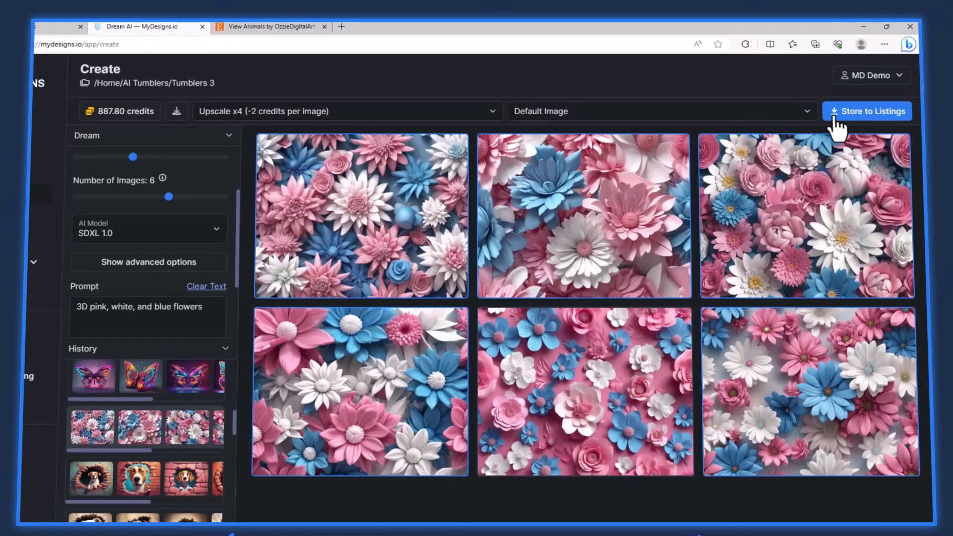
left_click(835, 122)
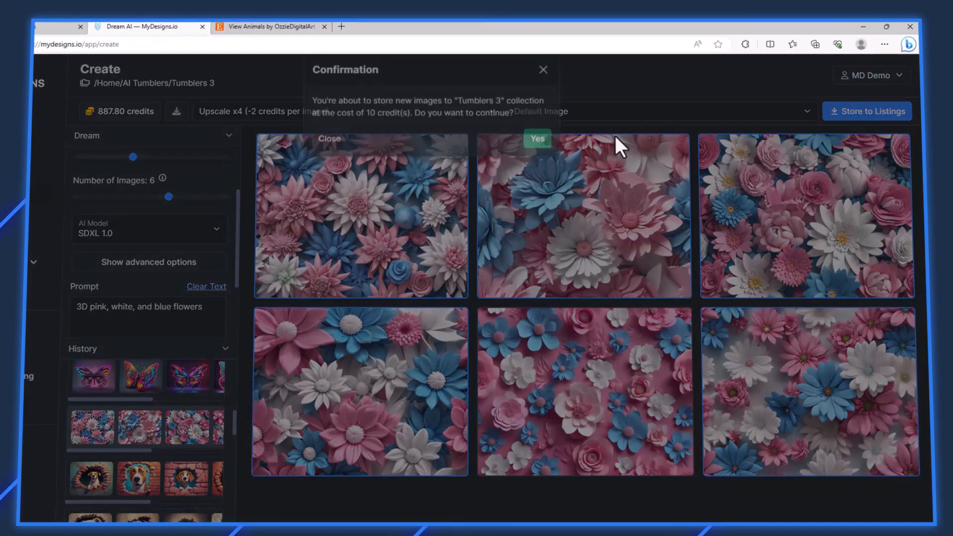
left_click(531, 149)
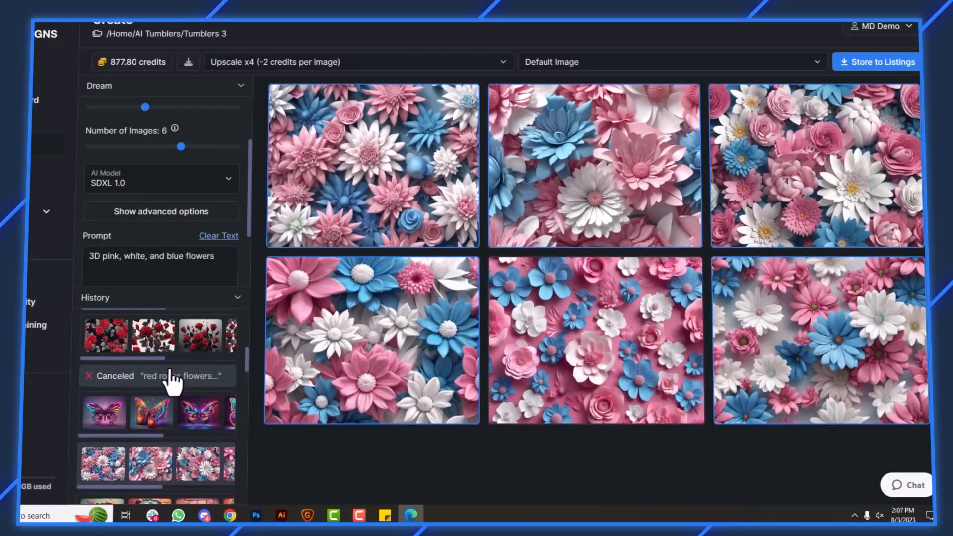
Review the images of the "3D colorful neon butterfly" and "black and red roses flowers" generations
left_click(150, 422)
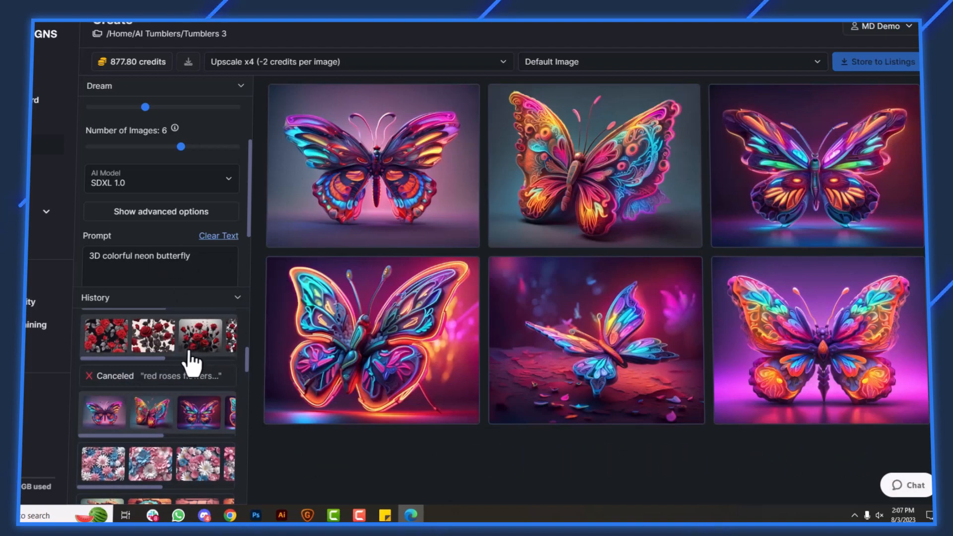
scroll(176, 389, "up", 2)
left_click(145, 404)
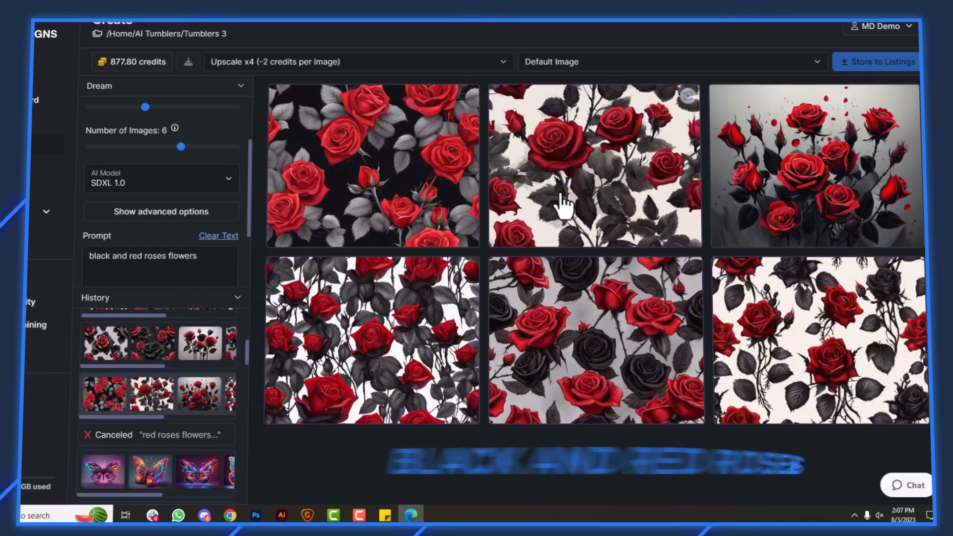
Store the second, third, fifth and sixth "3D black and red matte roses flowers, seamless pattern" images as x4 upscaled listings in Tumblers 3
scroll(154, 397, "up", 2)
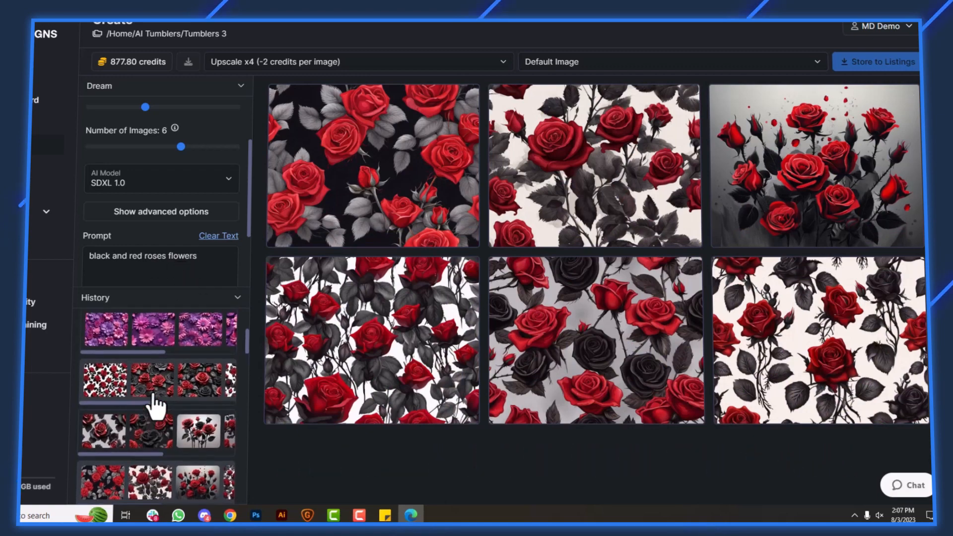
left_click(198, 399)
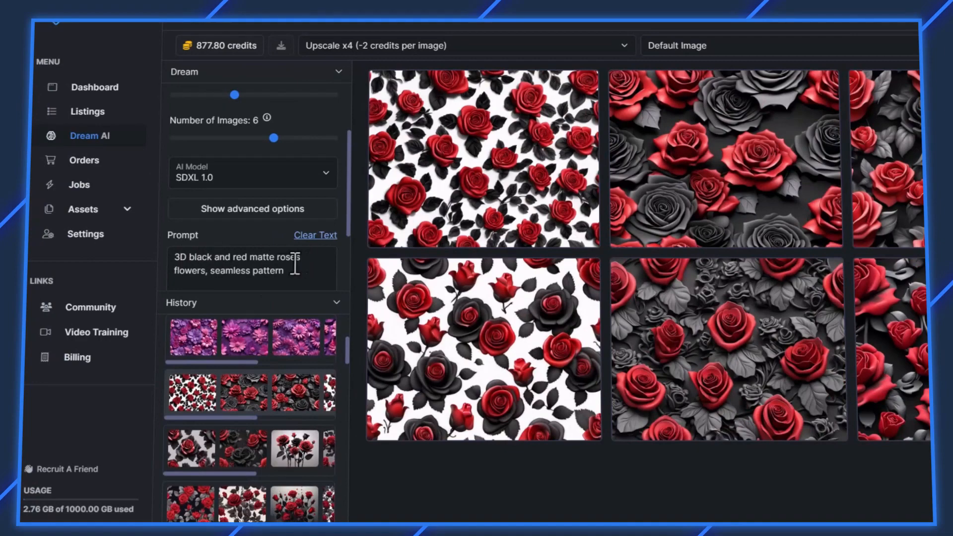
left_click(318, 277)
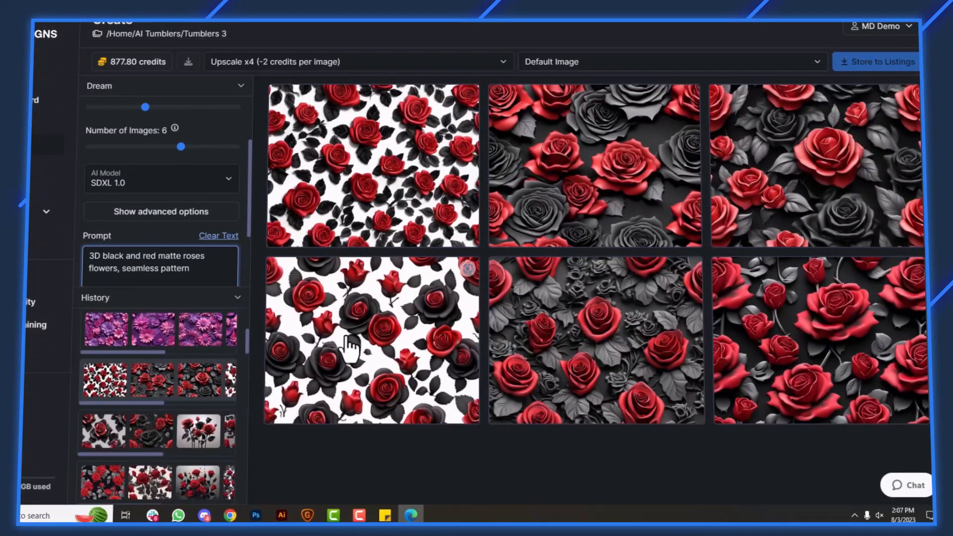
left_click(575, 163)
left_click(813, 185)
left_click(805, 332)
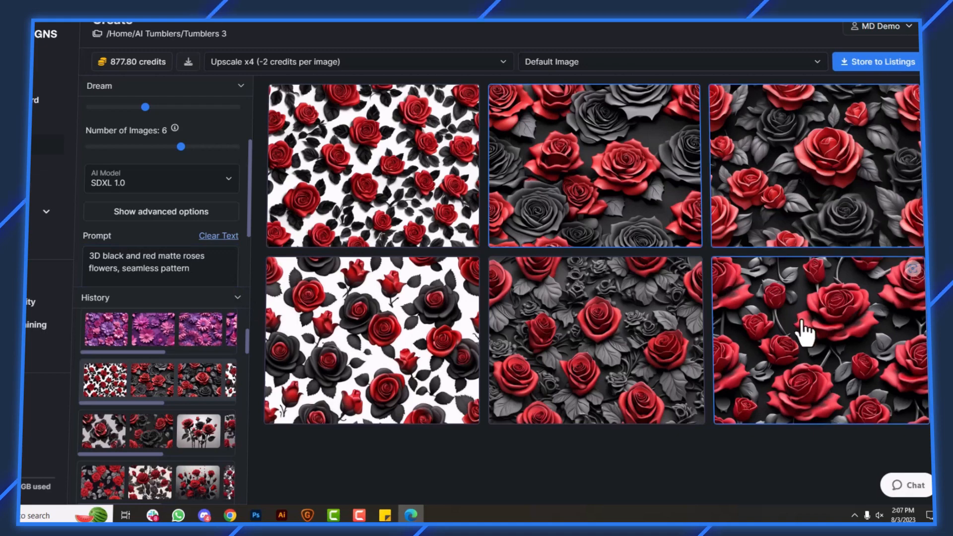
left_click(599, 327)
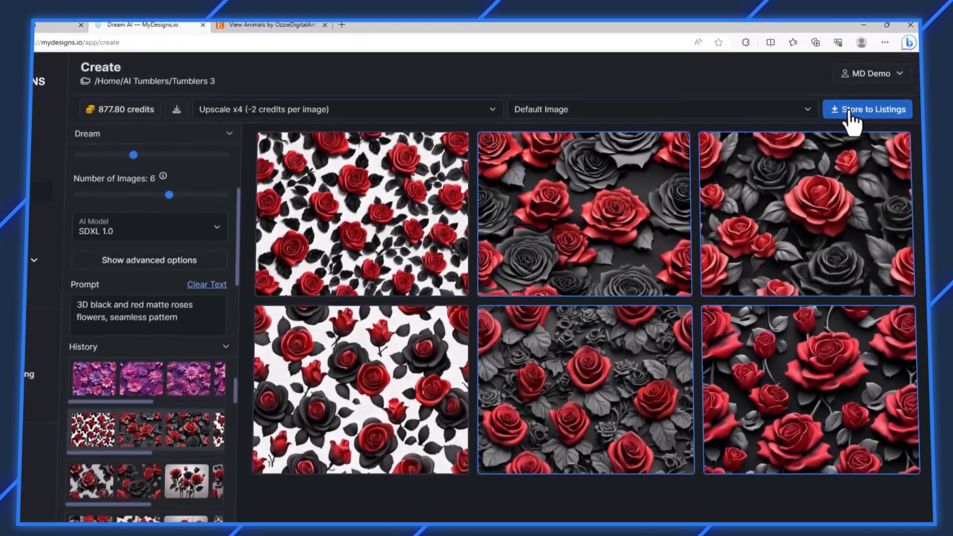
left_click(875, 62)
left_click(537, 151)
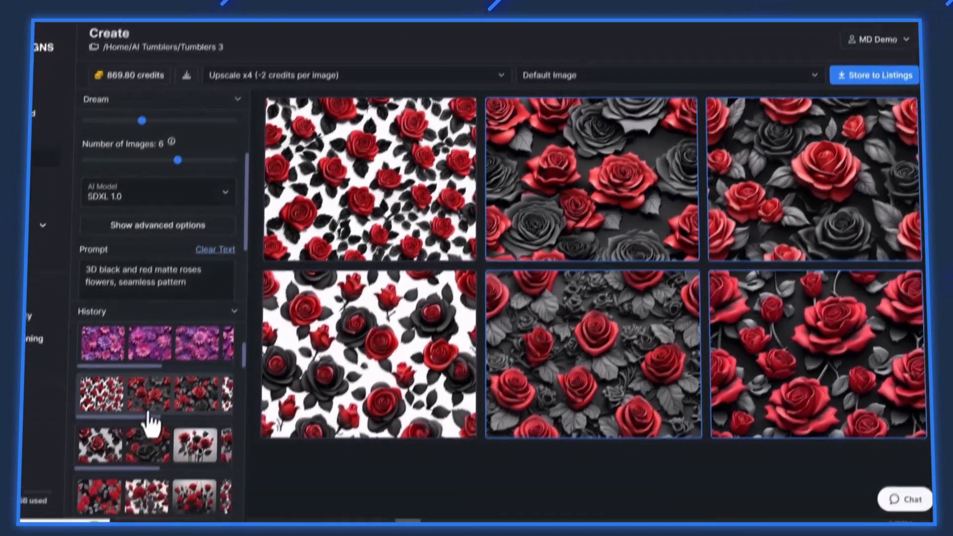
Open the "3D purple and pink matte flowers, seamless pattern" generation and select all six of its images
scroll(138, 442, "up", 1)
left_click(156, 368)
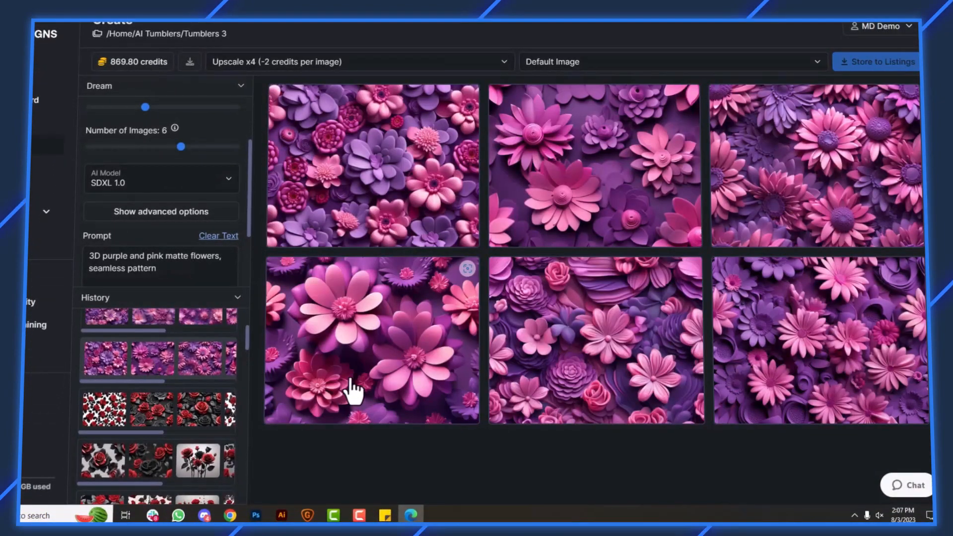
left_click(412, 238)
left_click(586, 198)
left_click(815, 192)
left_click(739, 278)
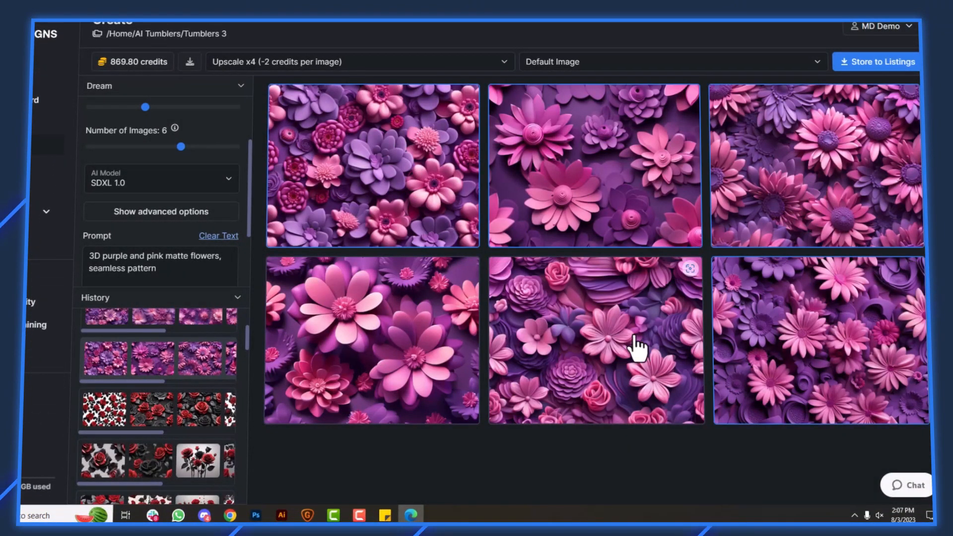
left_click(637, 347)
left_click(410, 346)
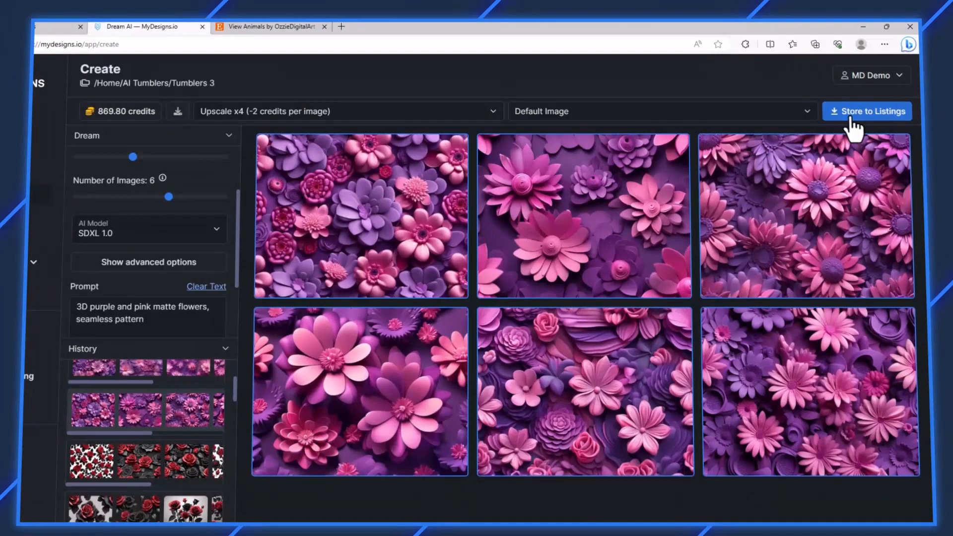
Store the six selected purple and pink flower images as x4 upscaled listings in the Tumblers 3 collection
left_click(878, 61)
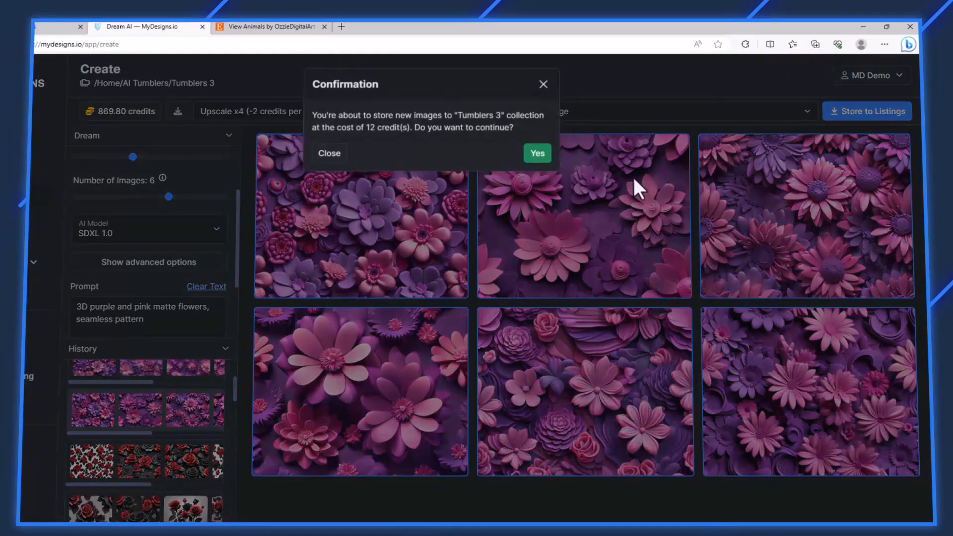
left_click(540, 157)
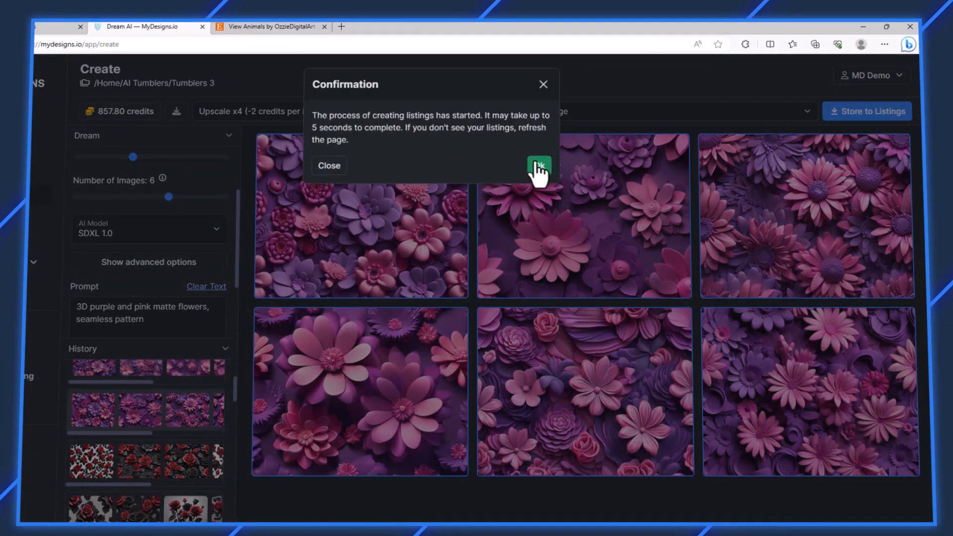
left_click(539, 166)
Store the first and sixth "3D colorful unicorn portrait with flowers" images as x4 upscaled listings in Tumblers 3
scroll(159, 419, "up", 3)
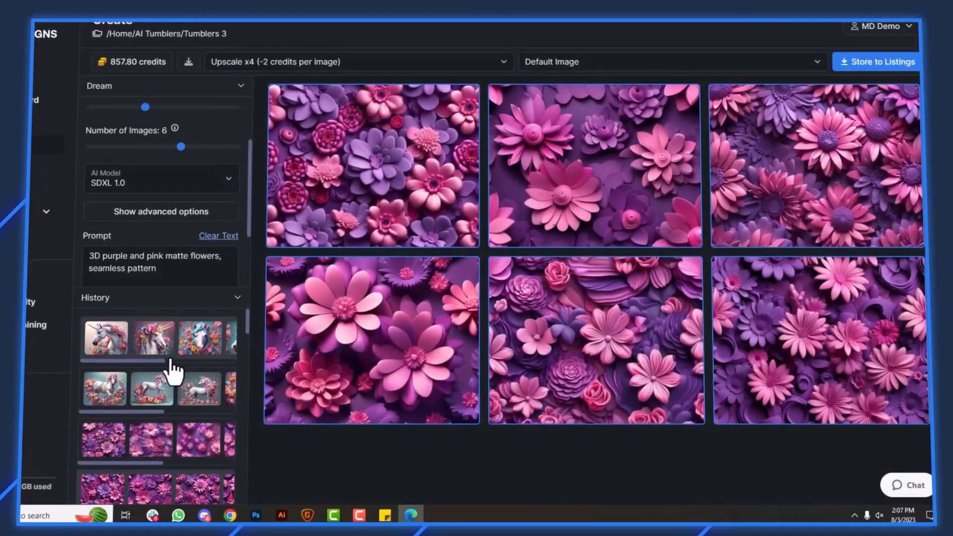
left_click(158, 351)
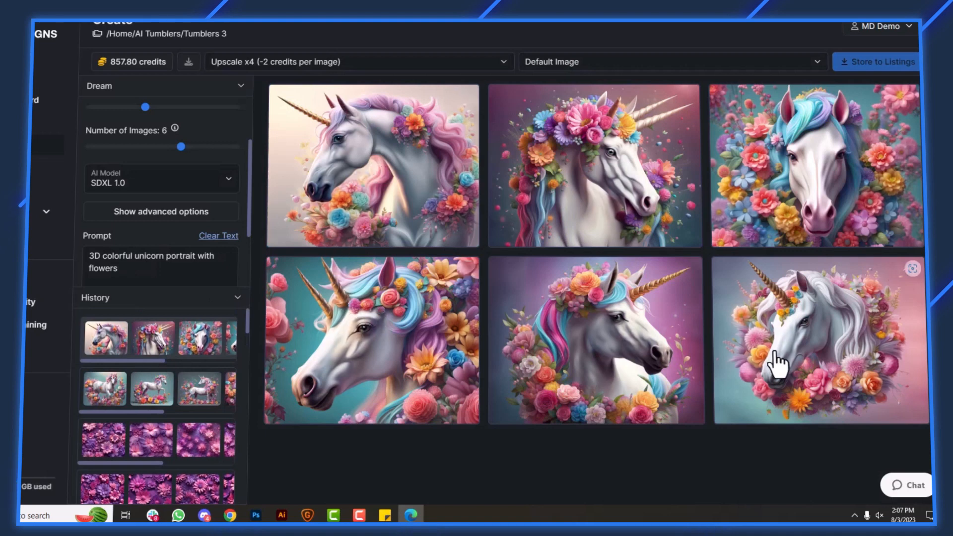
left_click(820, 352)
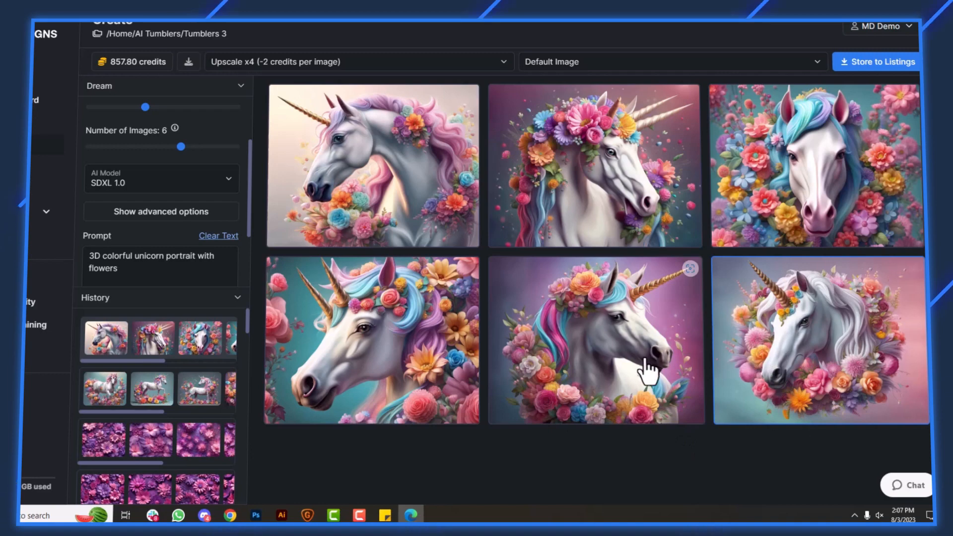
left_click(371, 164)
left_click(883, 61)
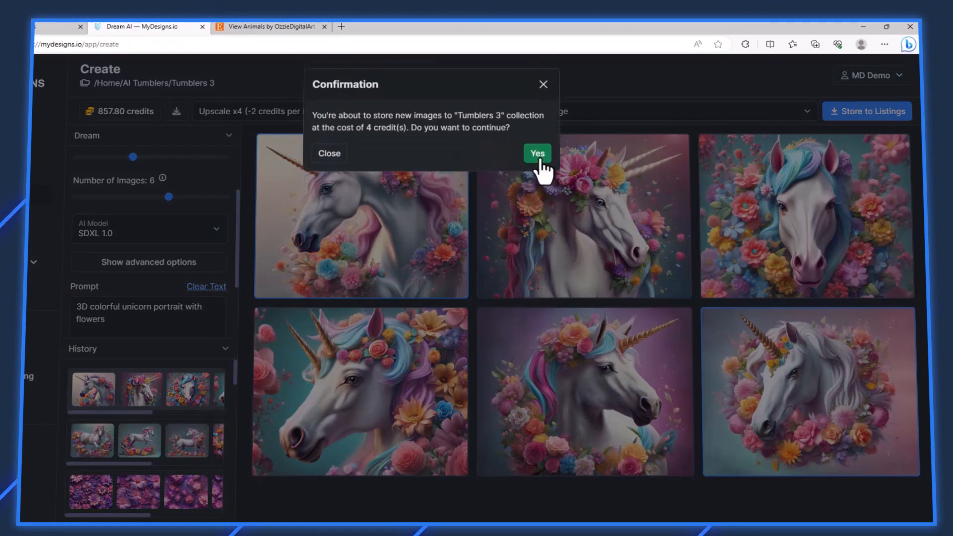
left_click(538, 154)
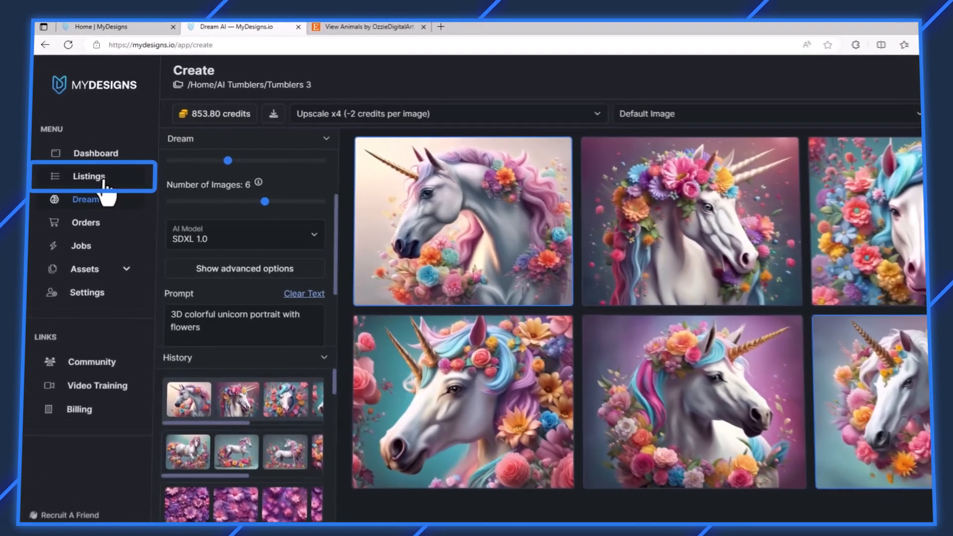
Open the Tumblers 3 listings, reload the page and show them in grid view
left_click(91, 162)
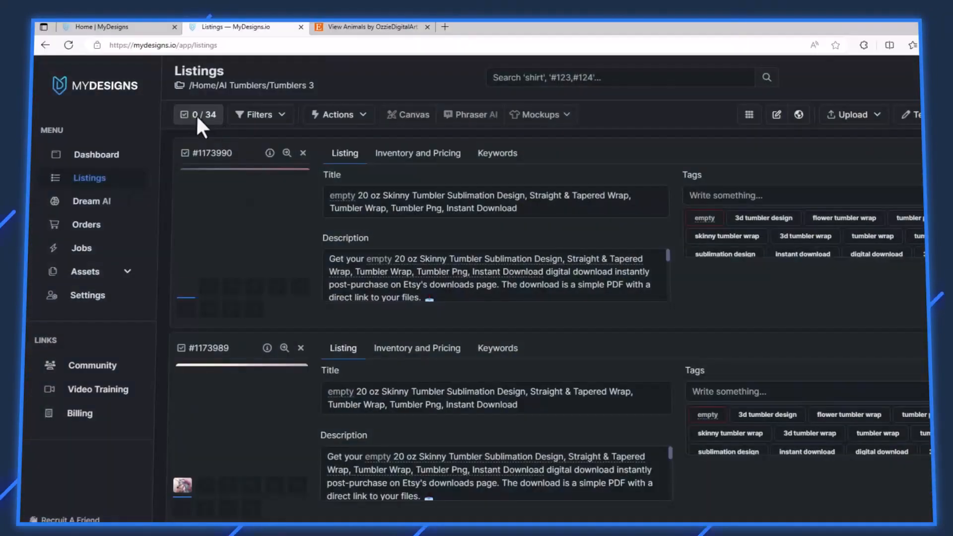
left_click(69, 44)
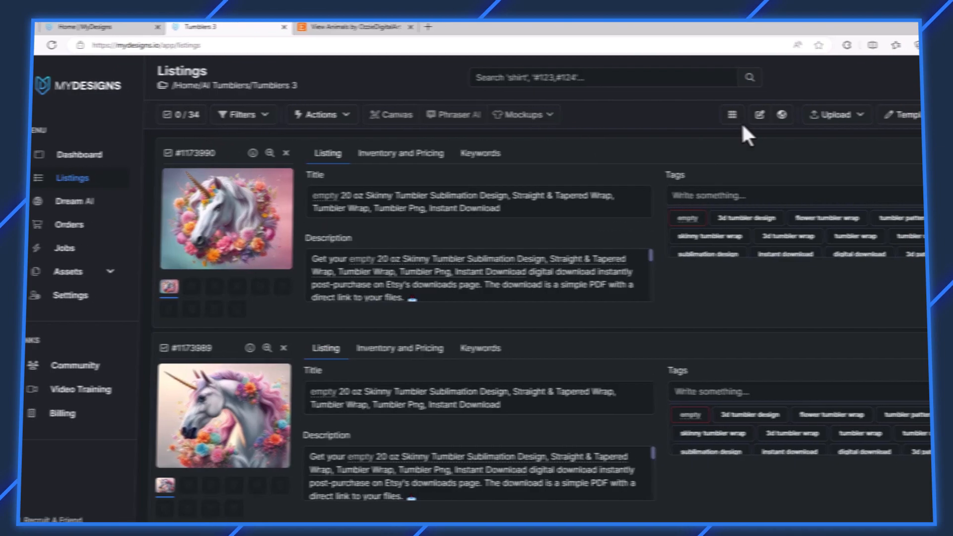
left_click(733, 115)
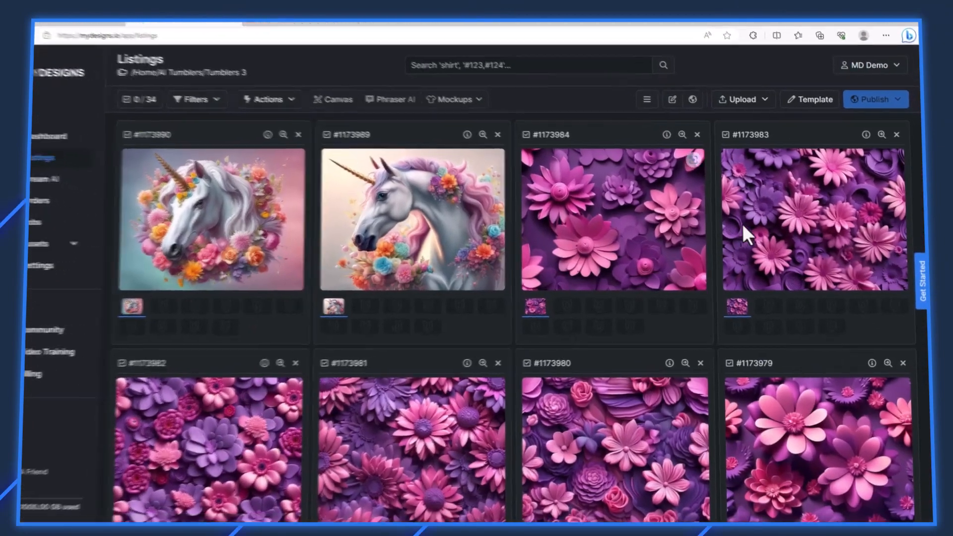
Look through the stored designs on both pages of the Tumblers 3 listings
scroll(743, 226, "down", 15)
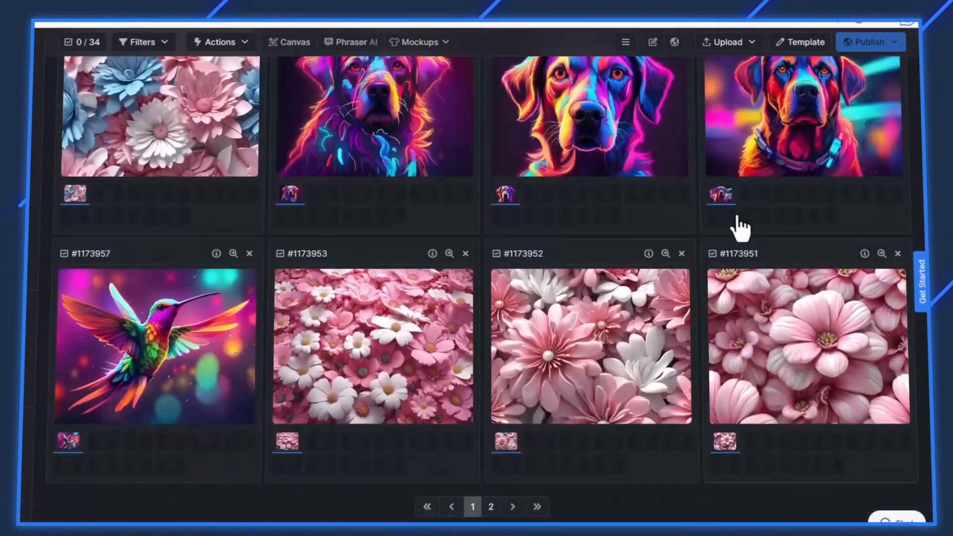
left_click(491, 507)
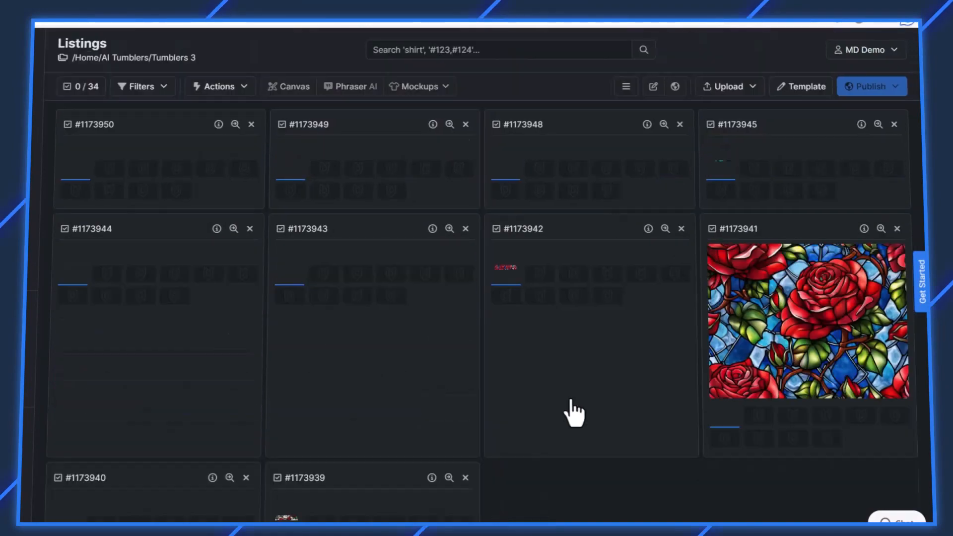
scroll(566, 391, "down", 6)
scroll(565, 389, "up", 6)
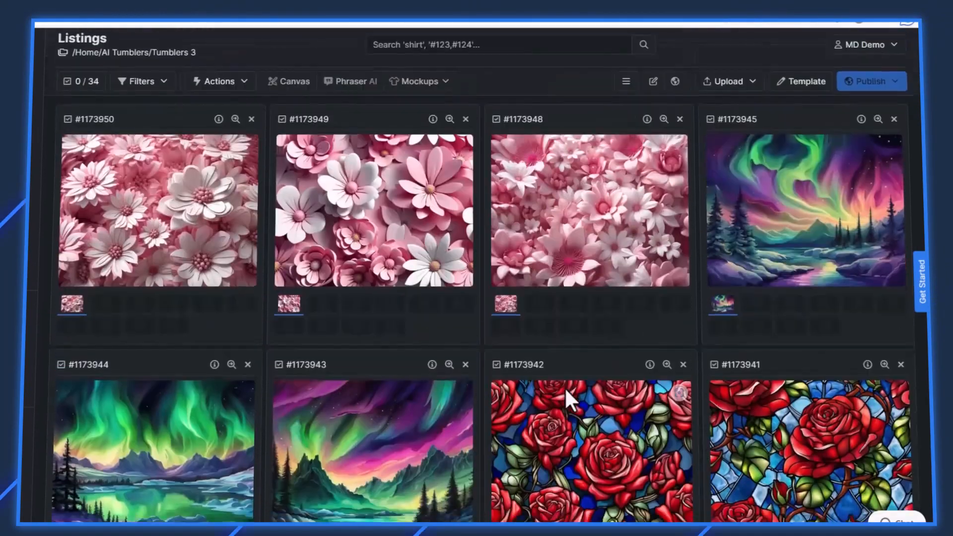
scroll(564, 387, "down", 6)
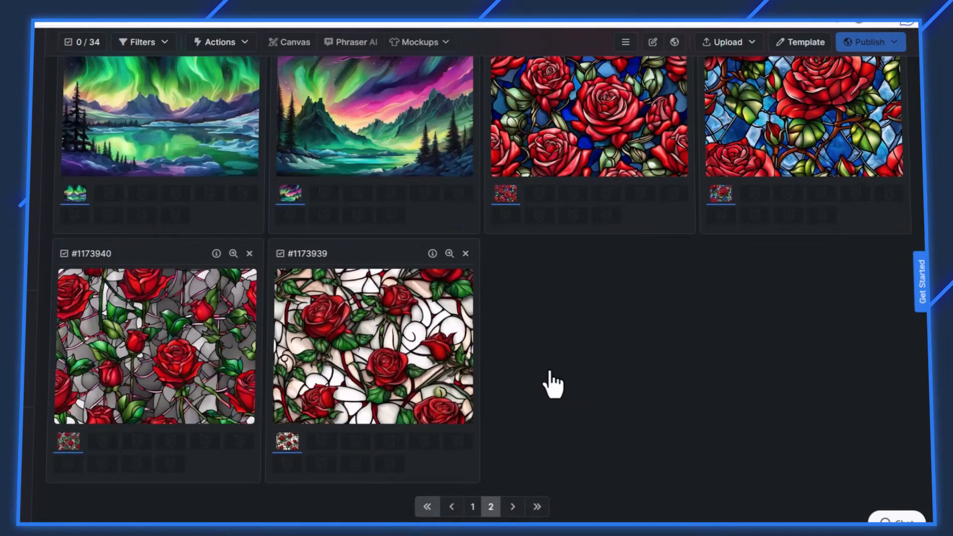
scroll(550, 372, "up", 6)
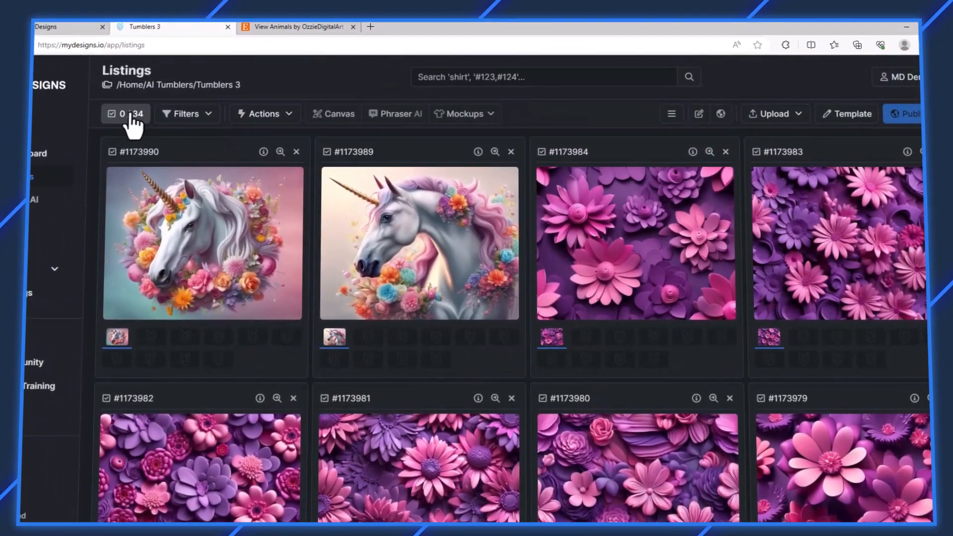
Select all listings in the collection and preview them in the Canvas editor, then close it without applying anything
left_click(133, 124)
left_click(129, 173)
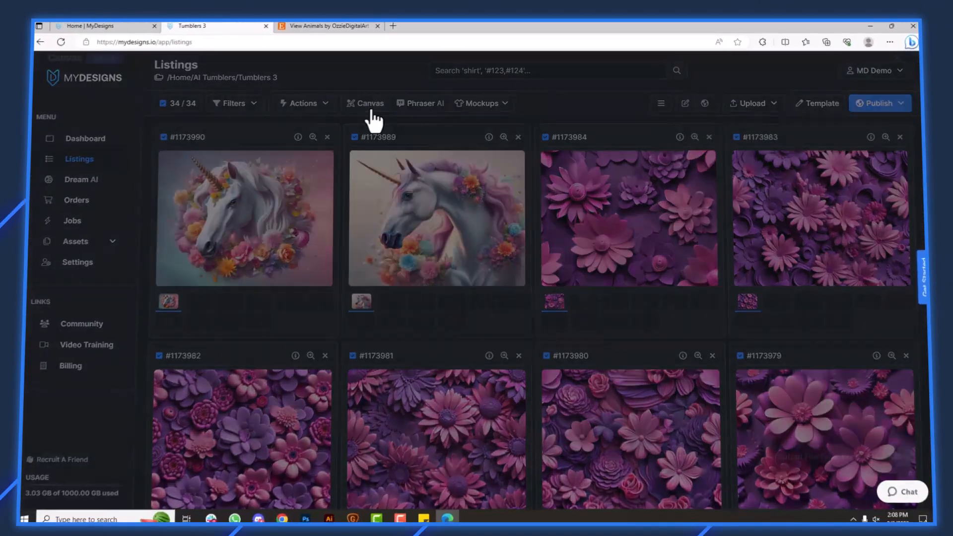
left_click(338, 114)
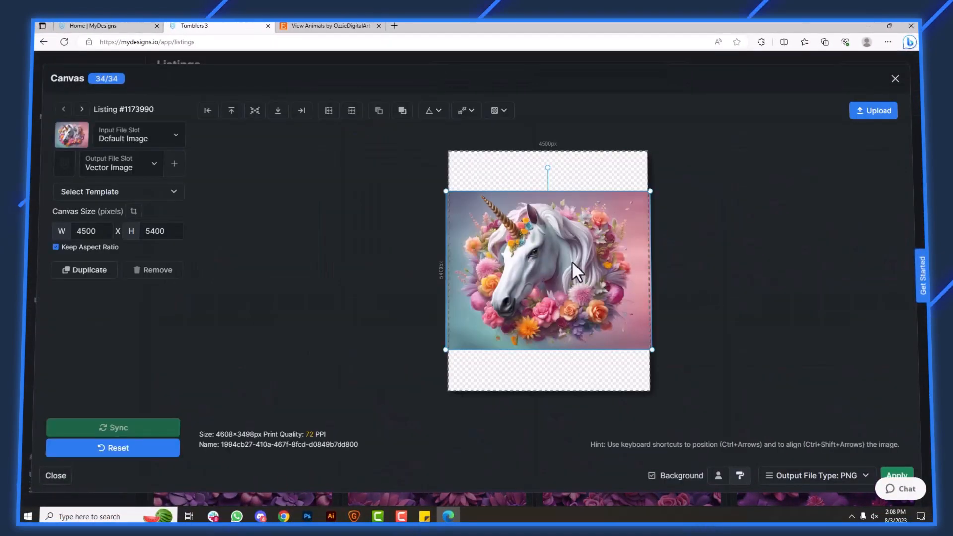
left_click(895, 80)
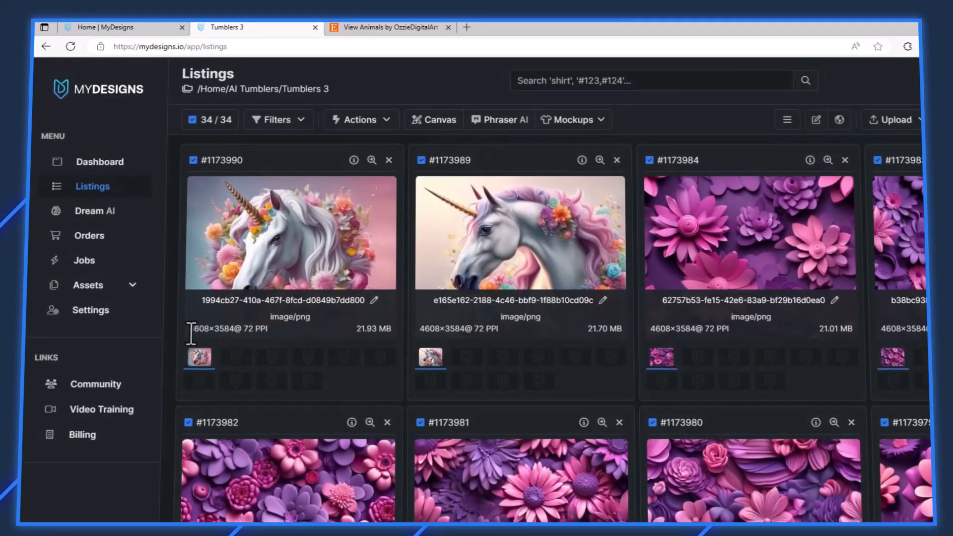
Rename the first unicorn listing's image file as "Colorful Unicorn" and copy that name for reuse
left_click_drag(191, 333, 233, 332)
left_click(235, 331)
left_click(373, 301)
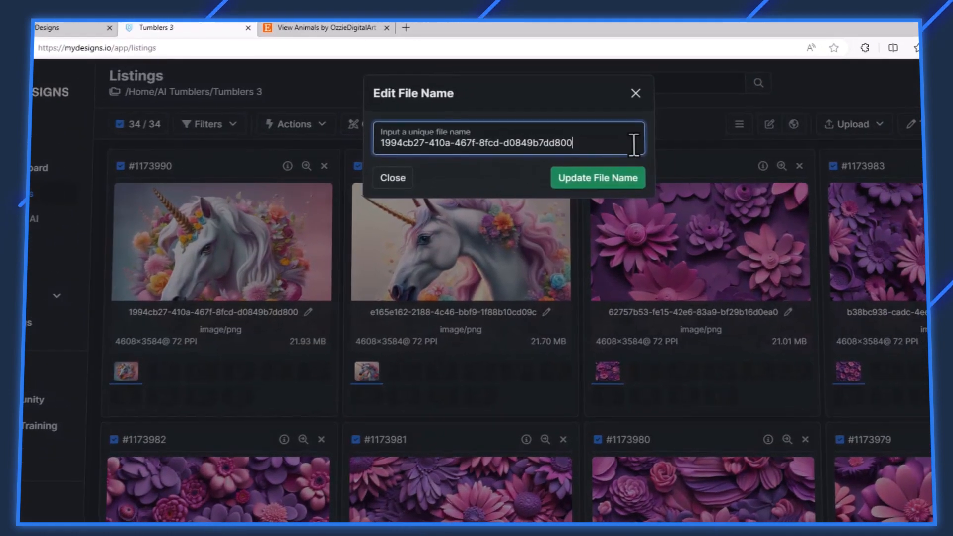
left_click_drag(687, 140, 403, 135)
type("Col")
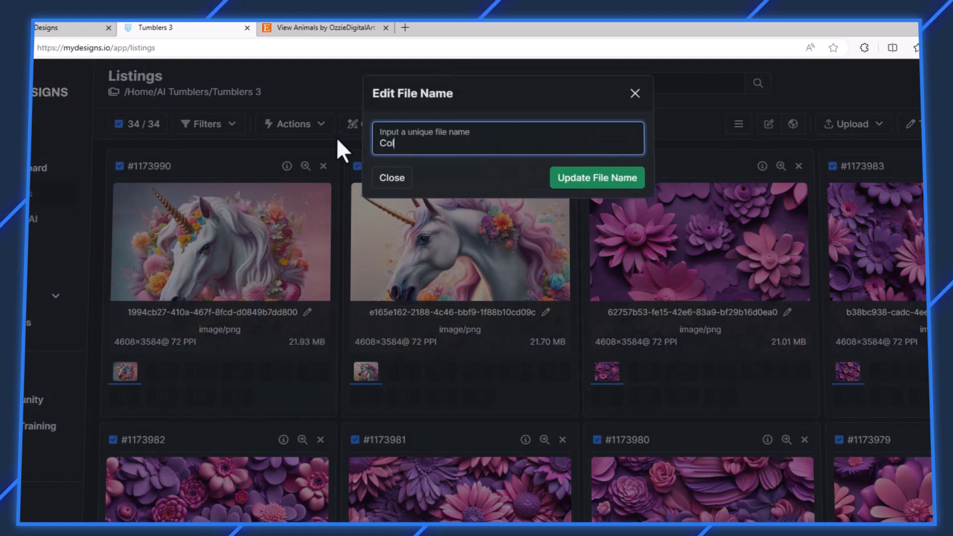
type("orful Unicorn")
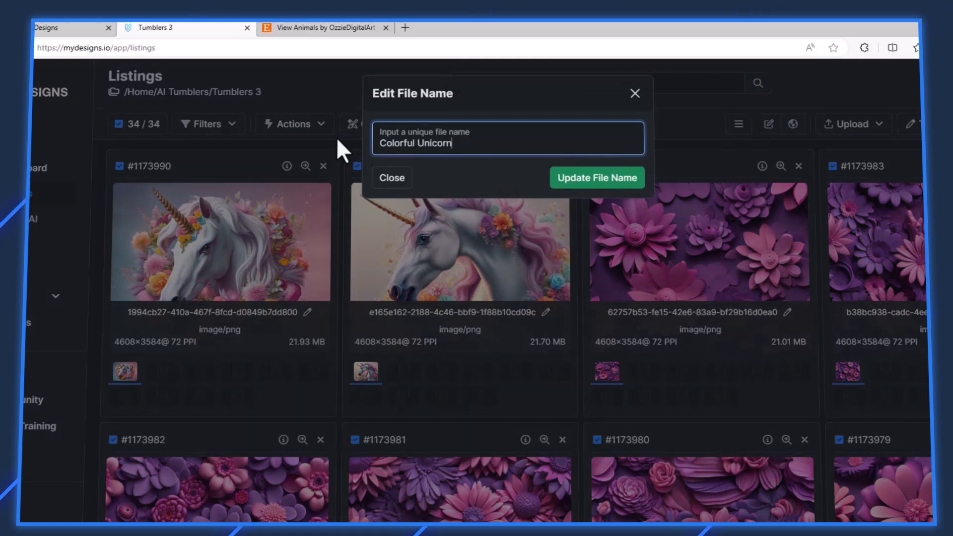
key("ctrl+a")
key("ctrl+c")
left_click(612, 180)
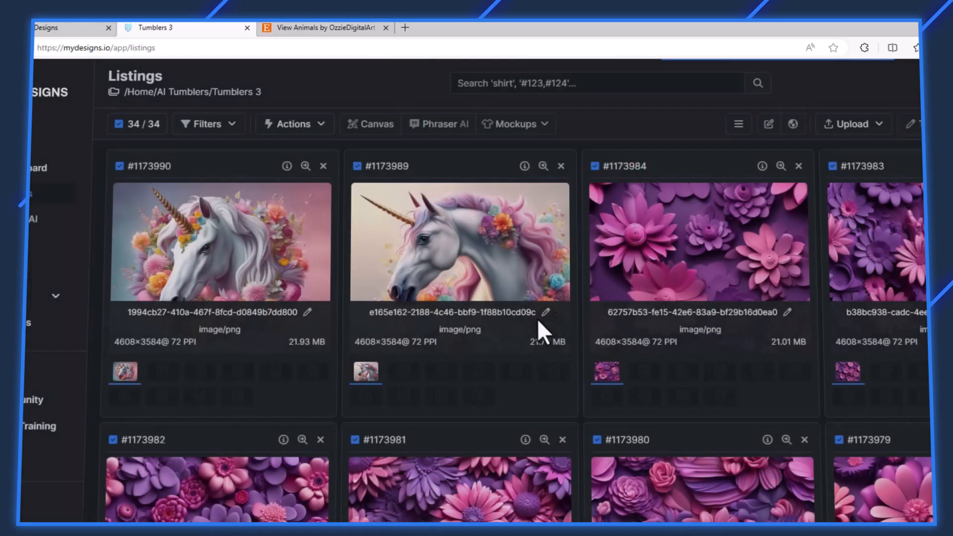
Rename the second unicorn listing's image file as "Colorful Unicorn" using the copied name
left_click(546, 311)
key("ctrl+a")
key("ctrl+v")
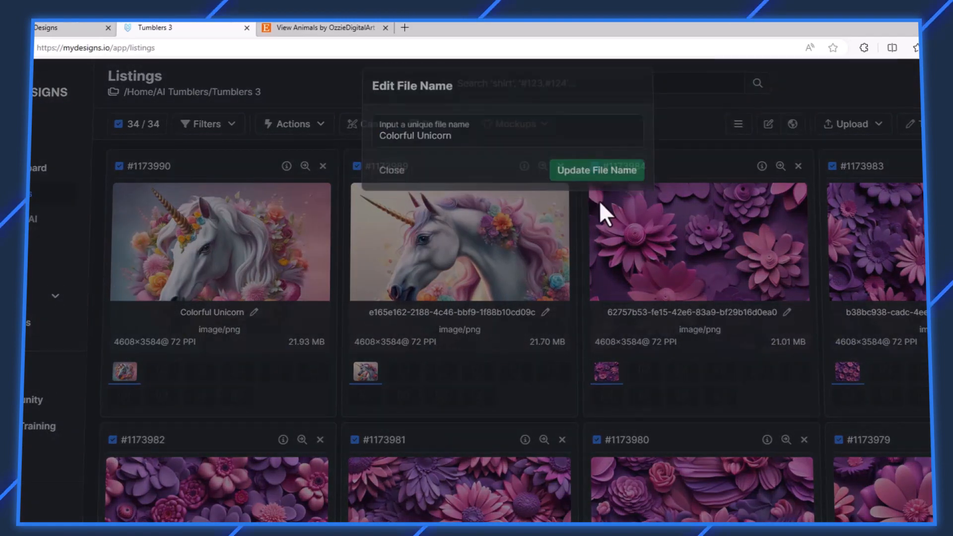
left_click(597, 177)
Rename the first purple flower listing's image file as "Purple Flowers" and copy that name for reuse
left_click(787, 311)
left_click(472, 137)
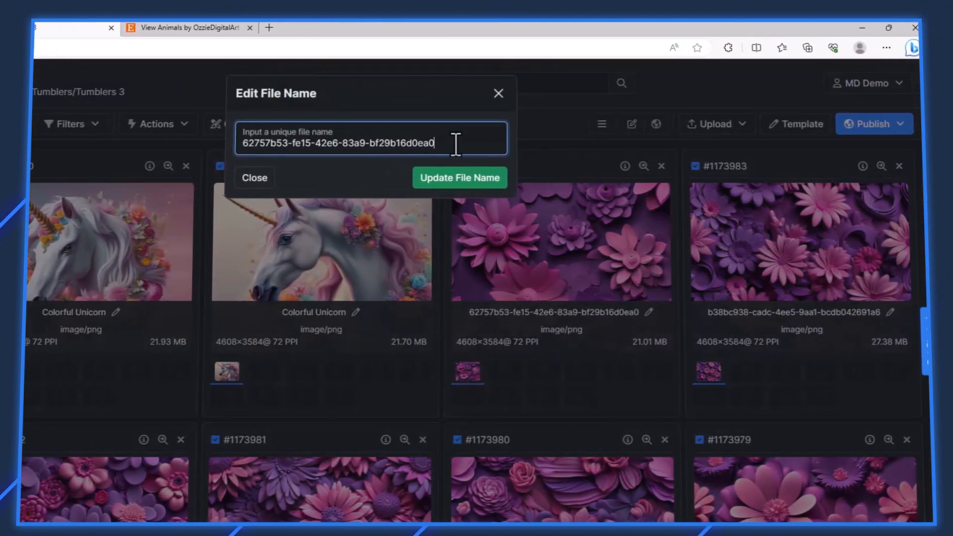
key("ctrl+a")
type("Puiple Flowers")
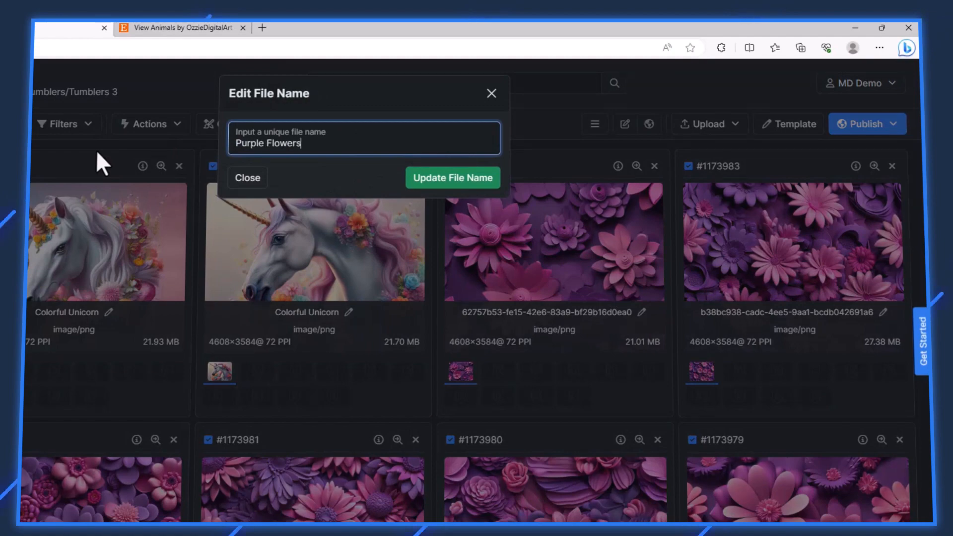
key("ctrl+a")
key("ctrl+c")
left_click(433, 178)
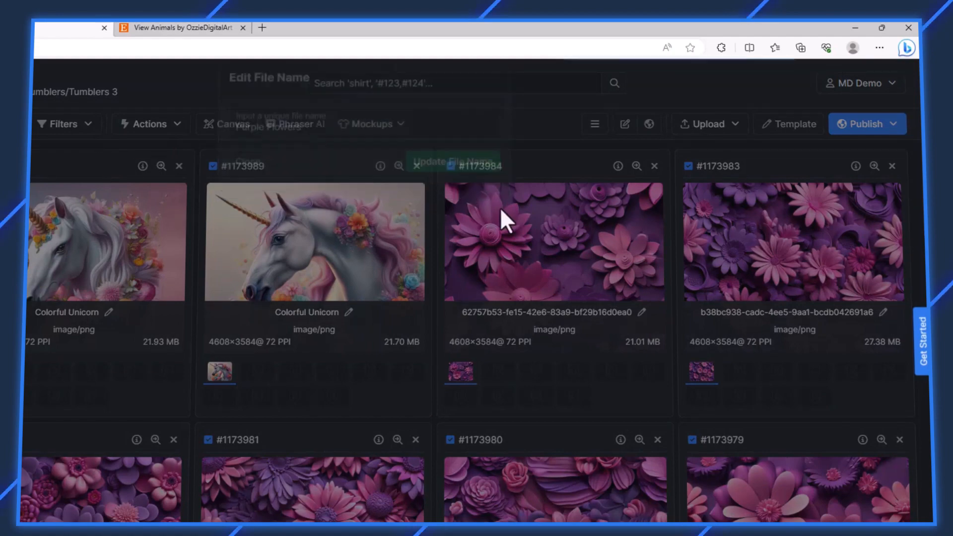
Rename the next purple flower listing's image file as "Purple Flowers" using the copied name
left_click(883, 312)
key("ctrl+a")
key("ctrl+v")
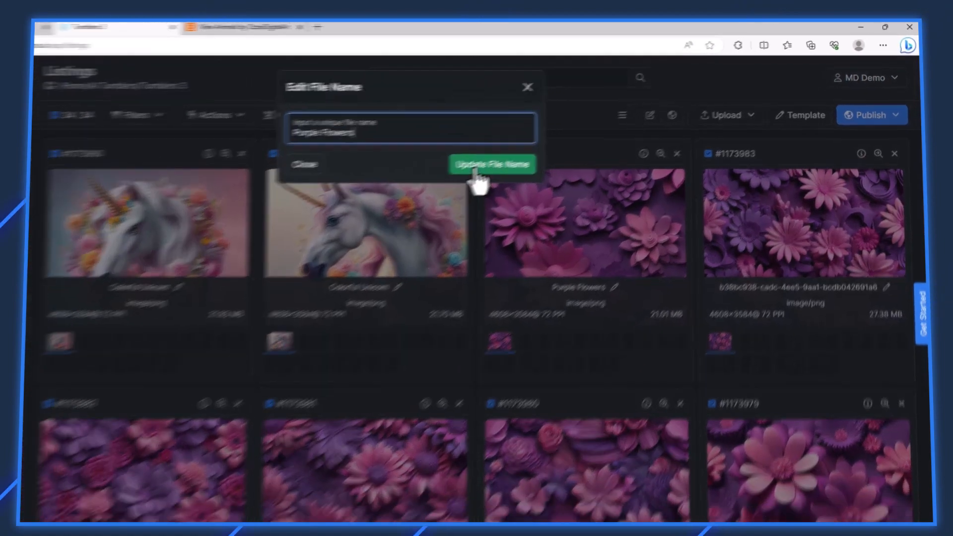
left_click(453, 178)
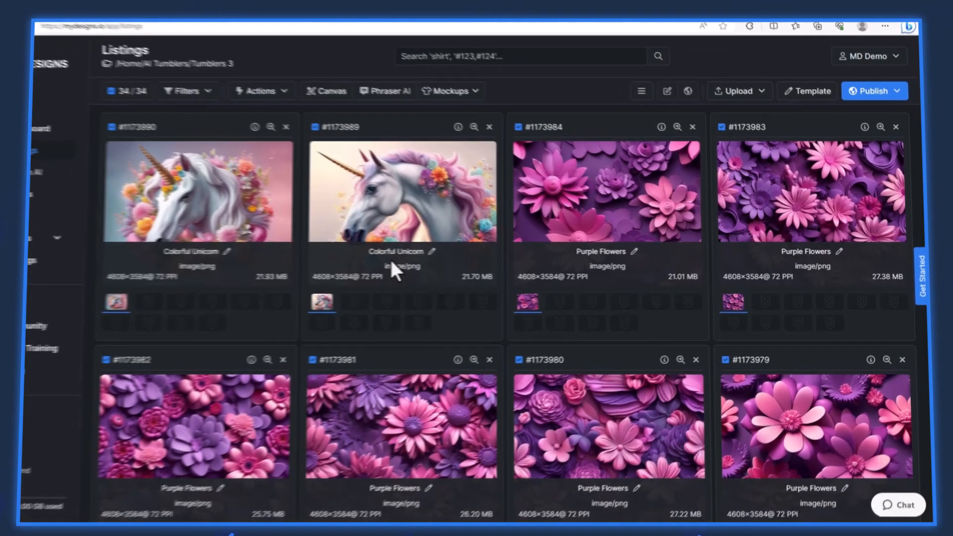
Open the selected listings in the Canvas editor, turn off Keep Aspect Ratio and set the canvas size to 2790 by 2460 pixels
scroll(437, 251, "down", 5)
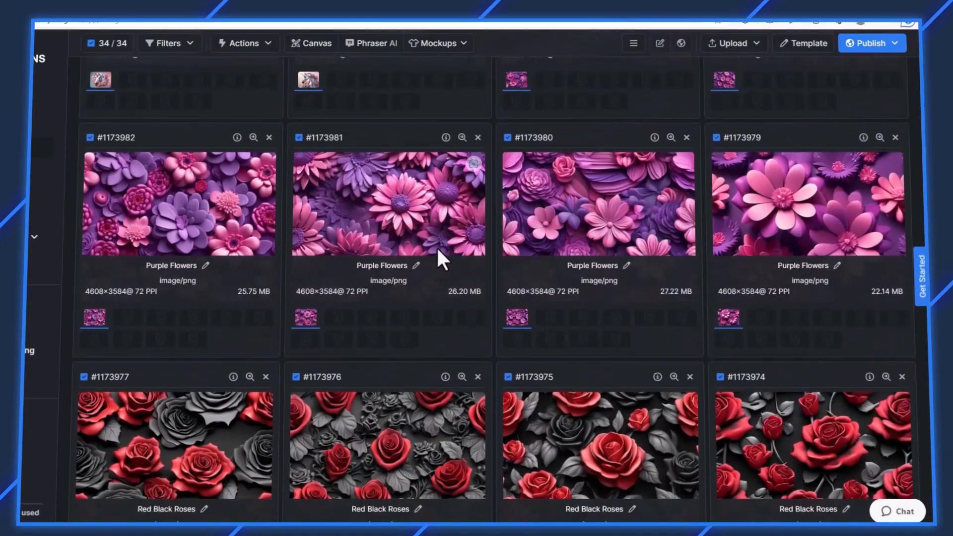
scroll(490, 244, "down", 10)
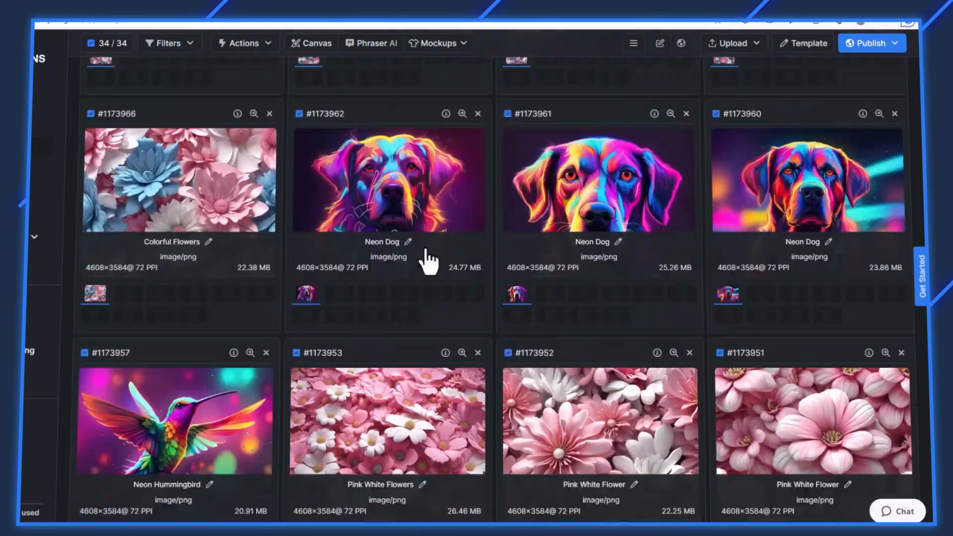
scroll(448, 237, "up", 15)
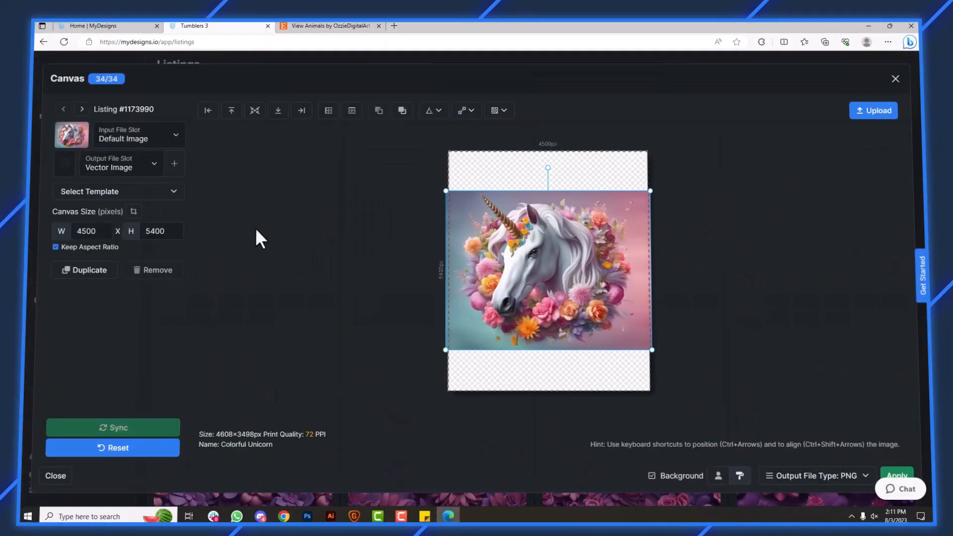
left_click(55, 248)
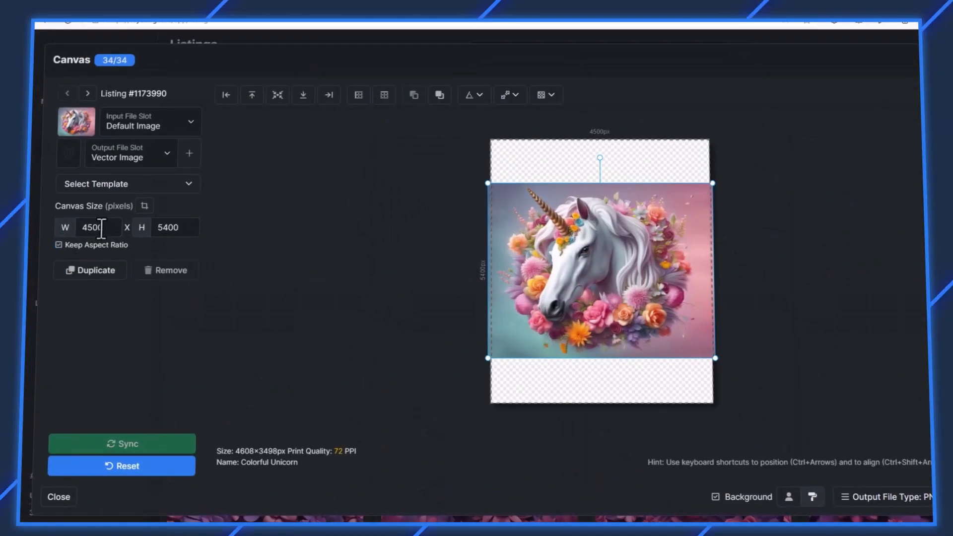
type("27")
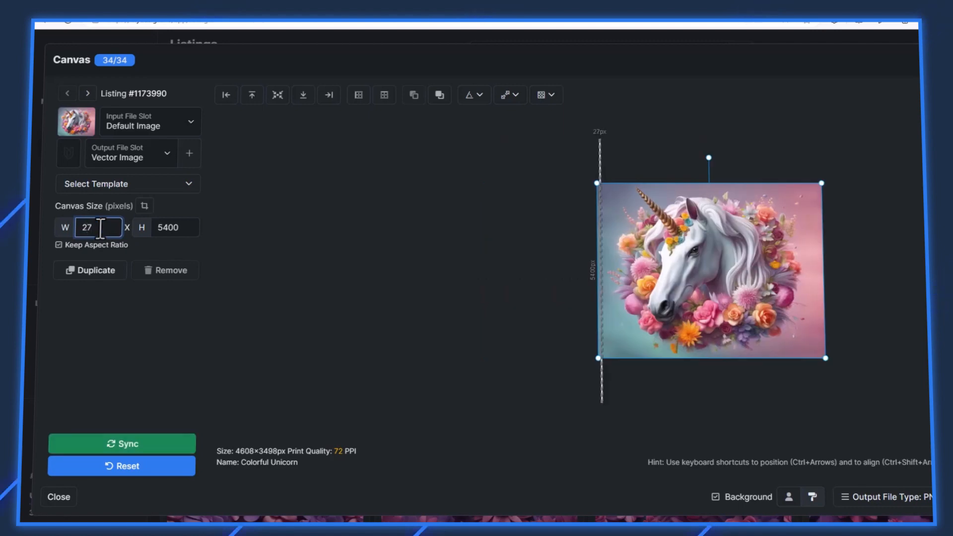
type("90")
key("Tab")
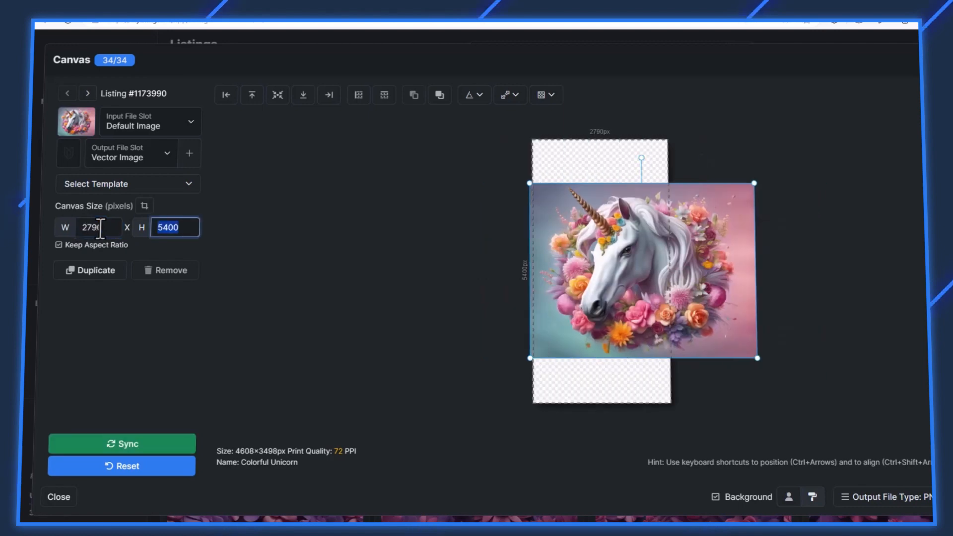
type("2460")
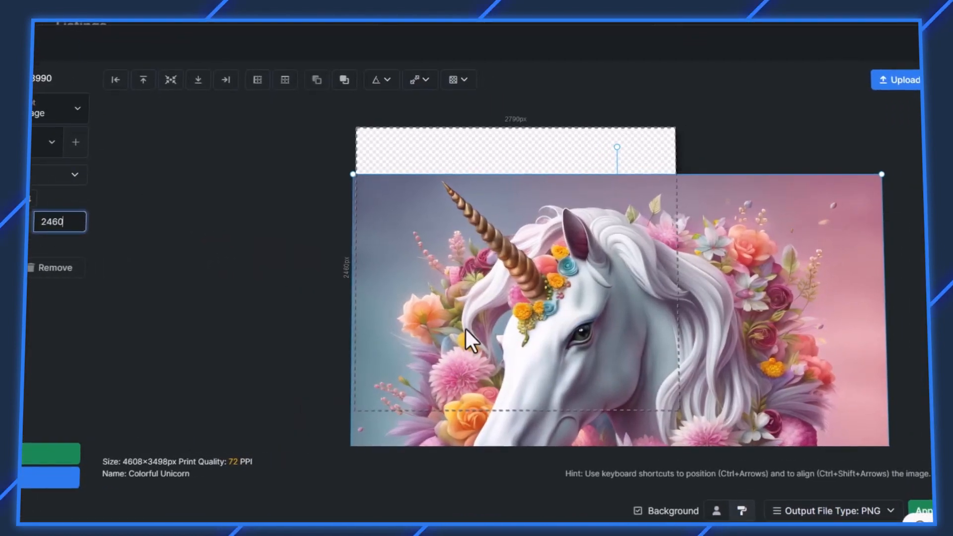
Scale the unicorn image proportionally to fill the canvas height and centre it horizontally over the canvas
mouse_move(606, 281)
left_mouse_down()
mouse_move(585, 240)
mouse_move(606, 276)
mouse_move(619, 276)
mouse_move(606, 270)
left_mouse_up()
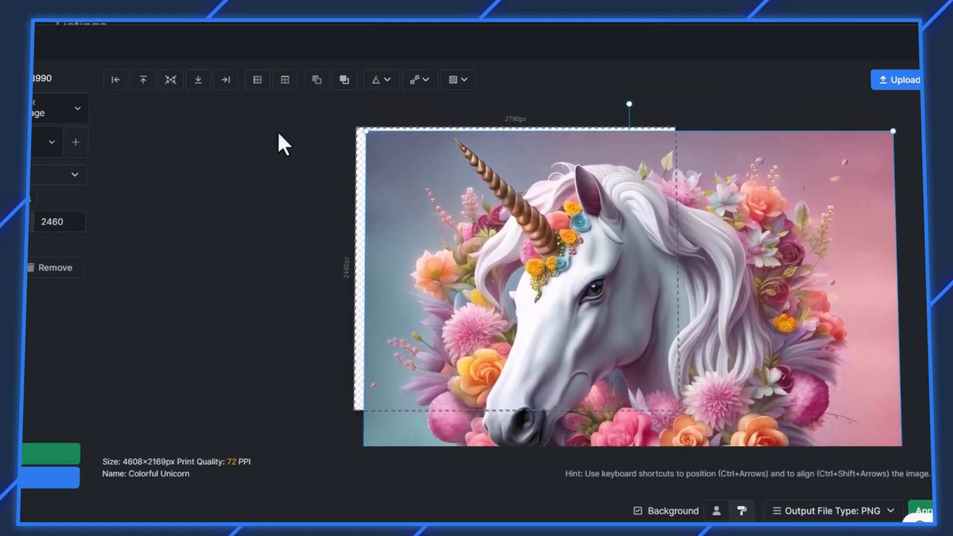
left_click(258, 83)
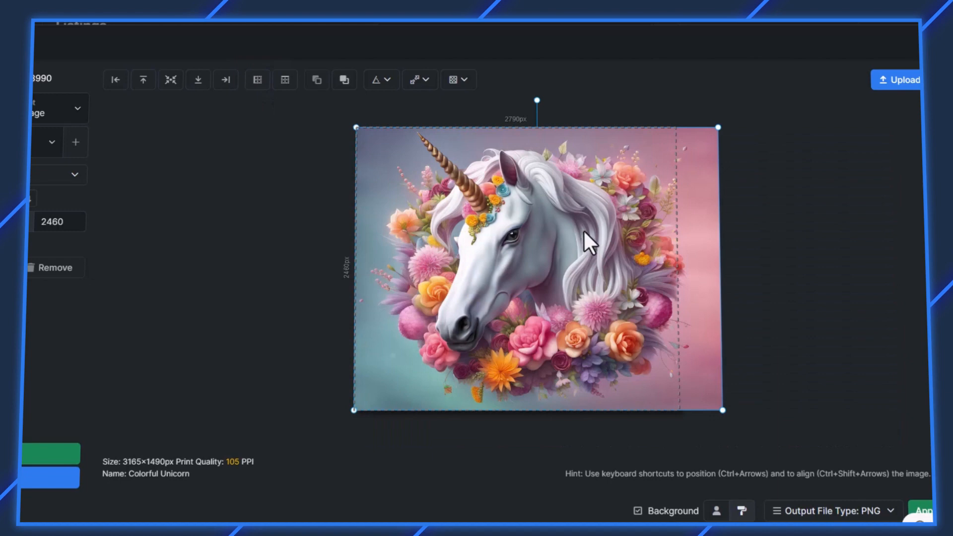
left_click_drag(583, 229, 570, 230)
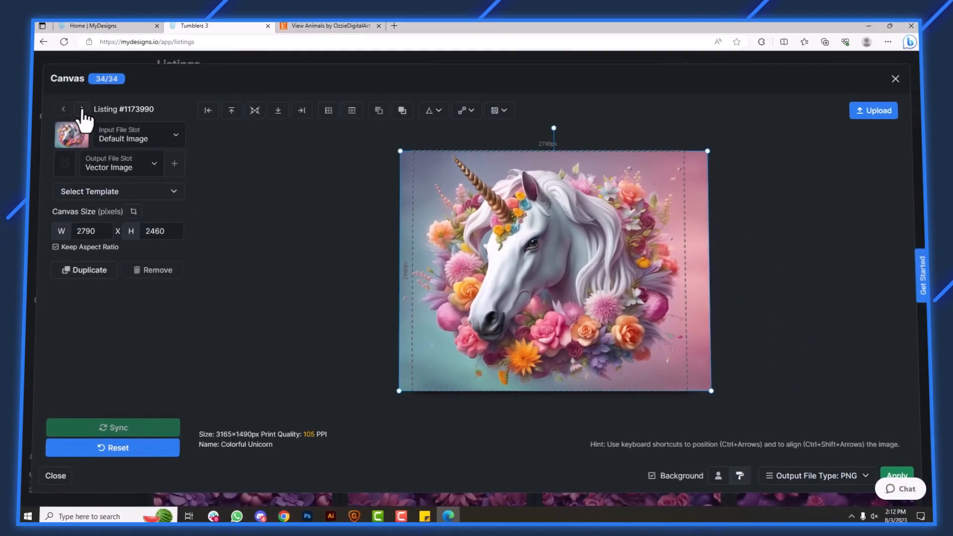
Page through the unicorn, purple flower, red black rose and colorful flower listings to check how each design fits the canvas
left_click(82, 109)
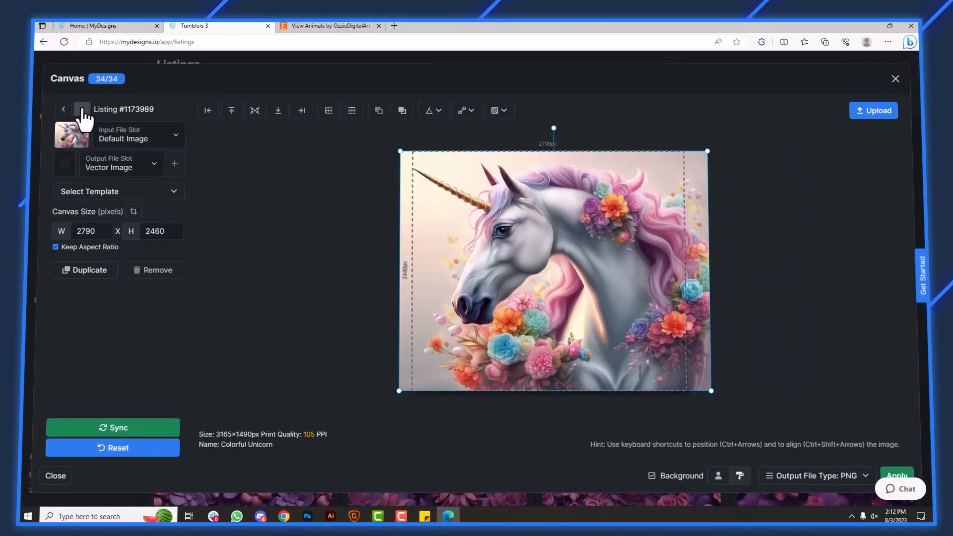
left_click(82, 109)
left_click(82, 109)
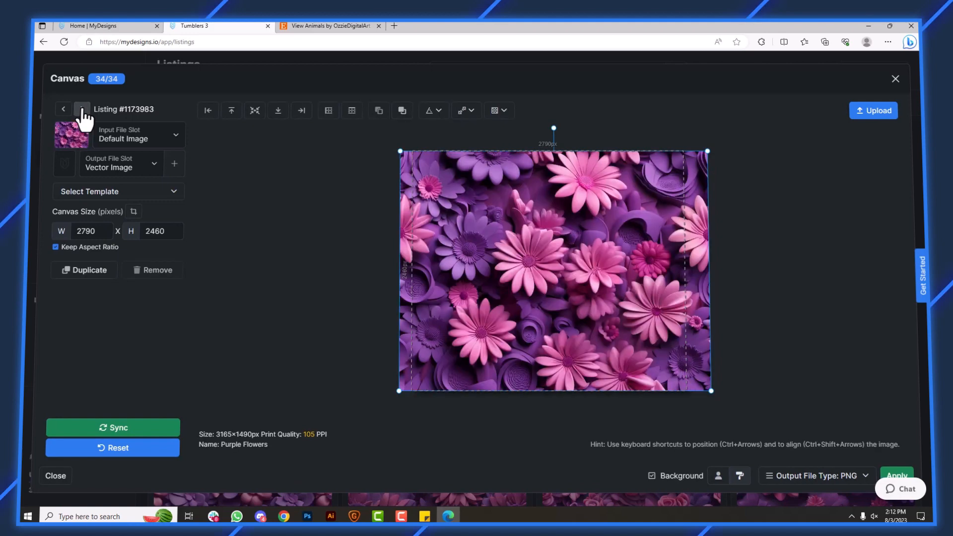
left_click(82, 109)
left_click(82, 110)
left_click(82, 110)
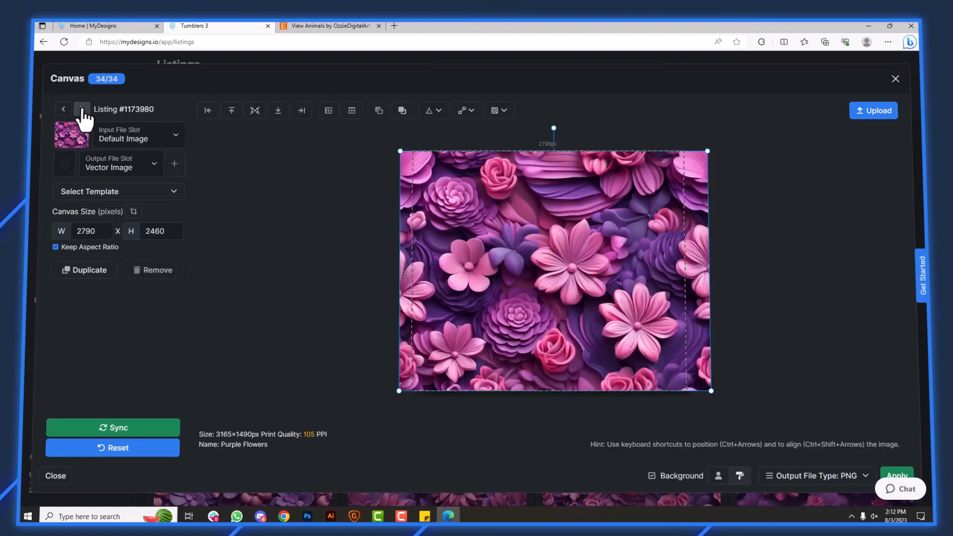
left_click(82, 109)
left_click(82, 109)
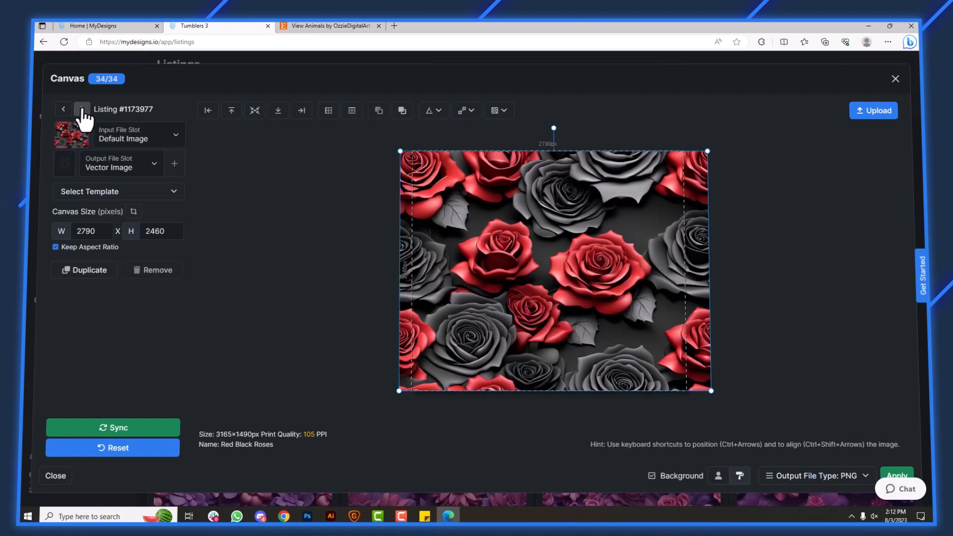
left_click(82, 109)
left_click(82, 109)
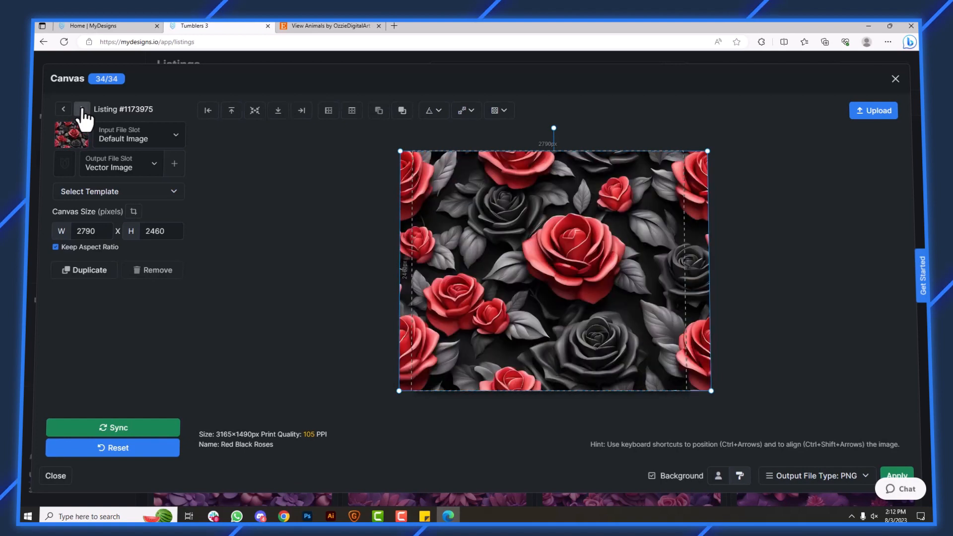
left_click(82, 109)
left_click(82, 109)
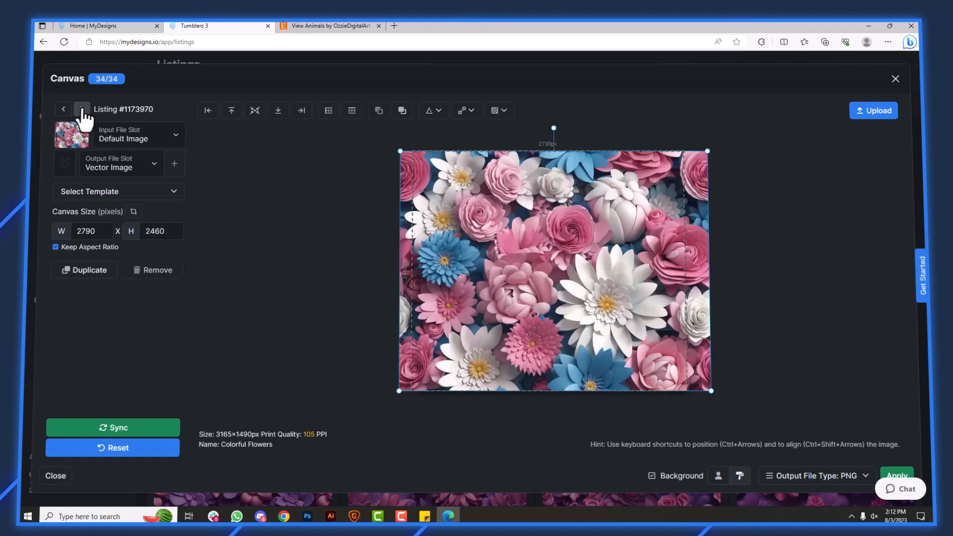
left_click(82, 109)
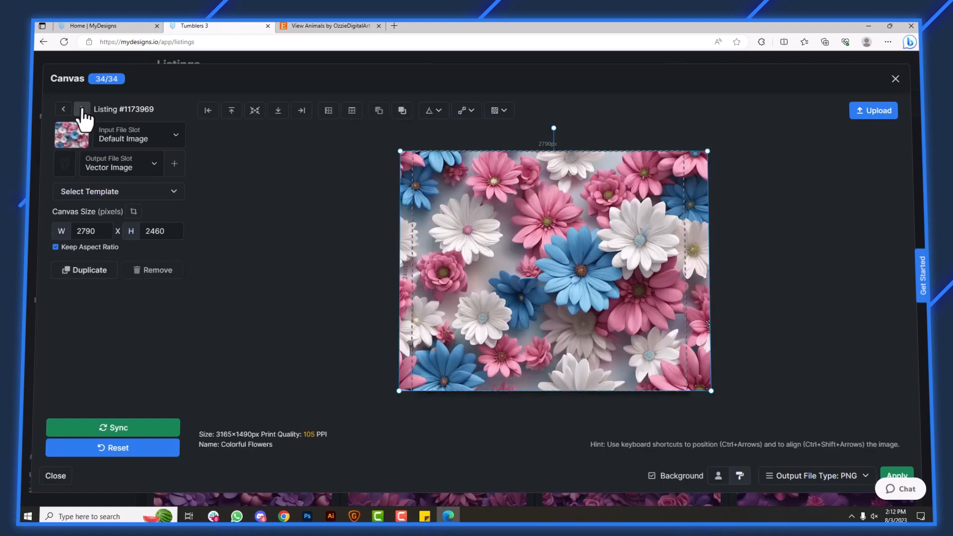
left_click(82, 109)
left_click(82, 109)
left_click(82, 109)
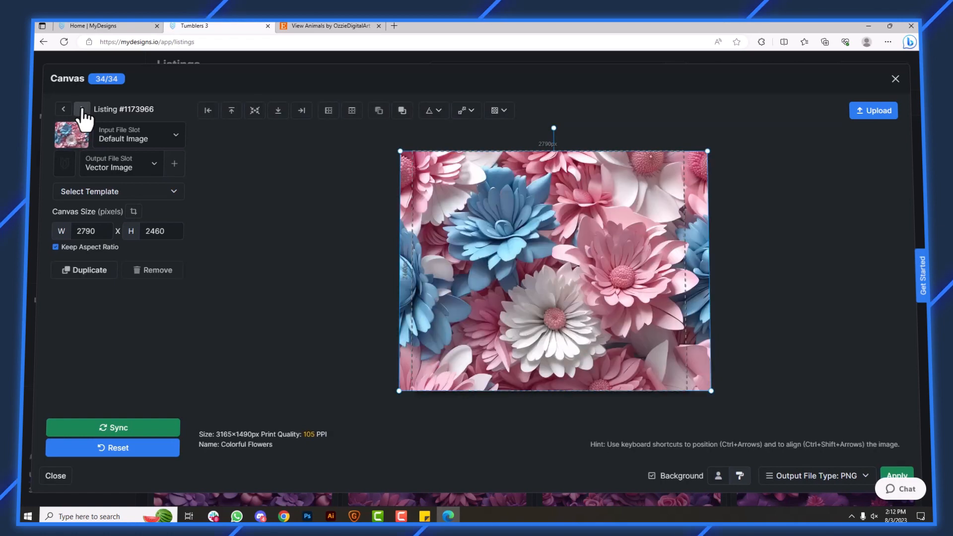
Go to the first Neon Dog listing and shift its design slightly to the right on the canvas
left_click(81, 109)
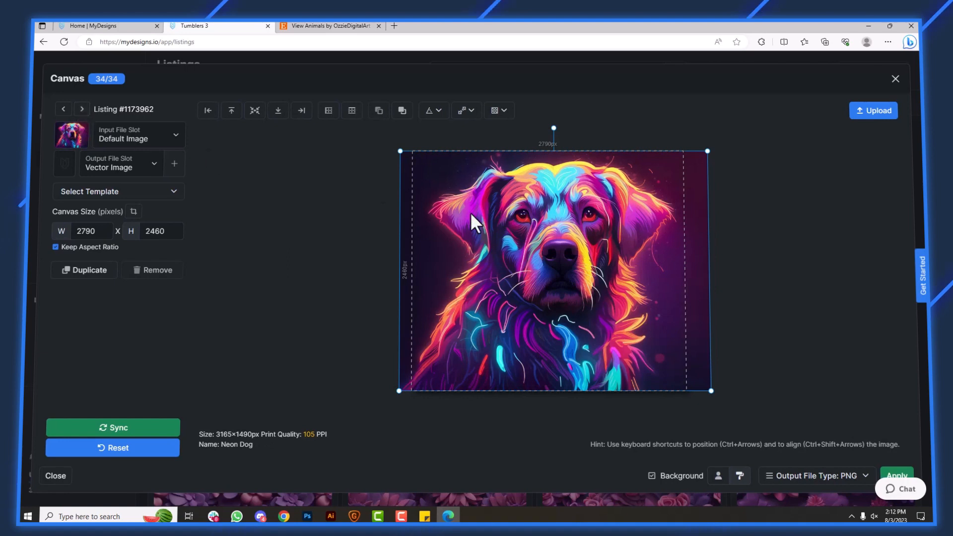
left_click_drag(471, 215, 480, 215)
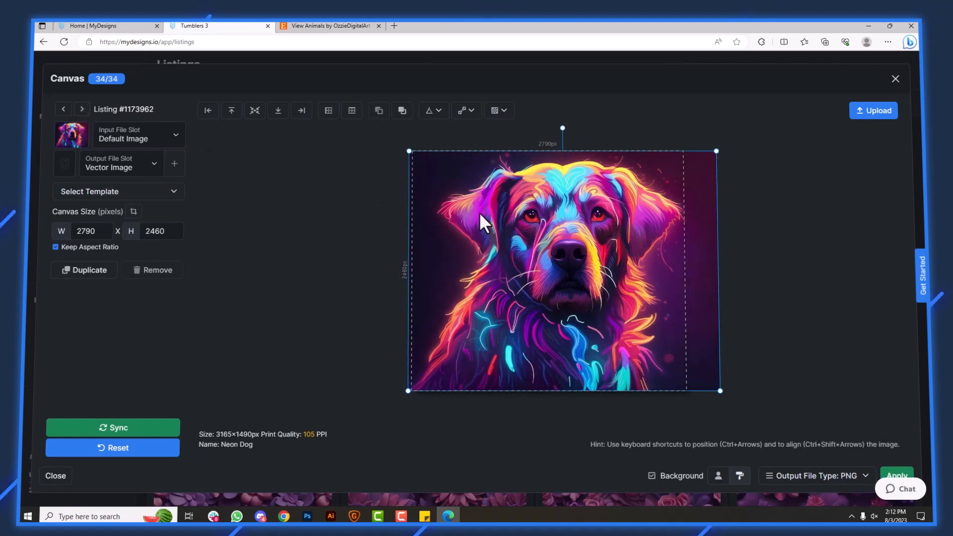
Check the canvas fit of the remaining designs, from the next Neon Dog through the last Roses Stained Glass listing
left_click(82, 109)
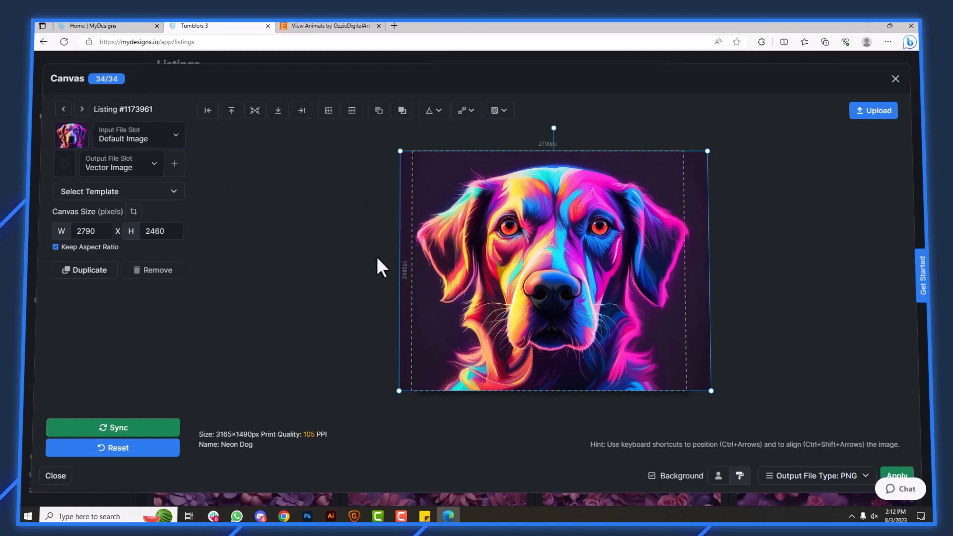
left_click(82, 109)
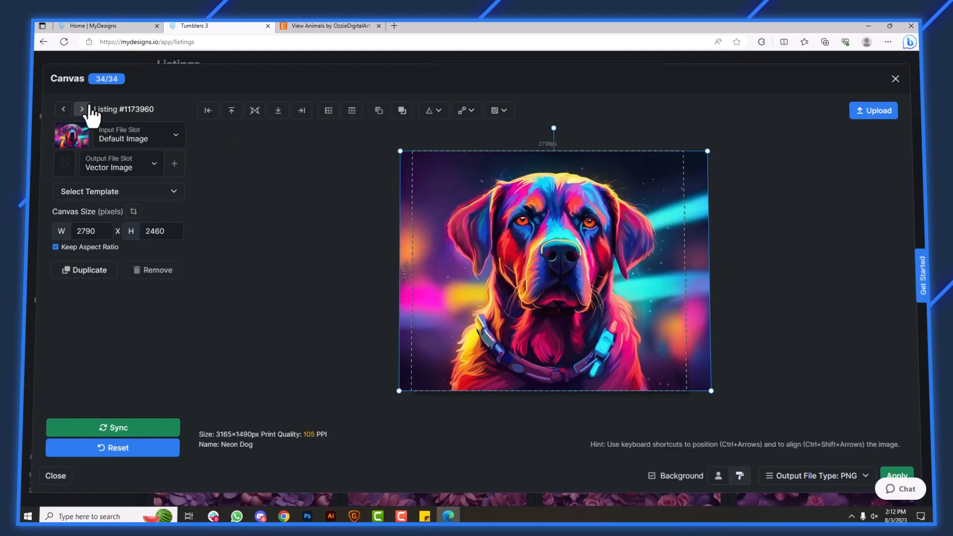
left_click(82, 109)
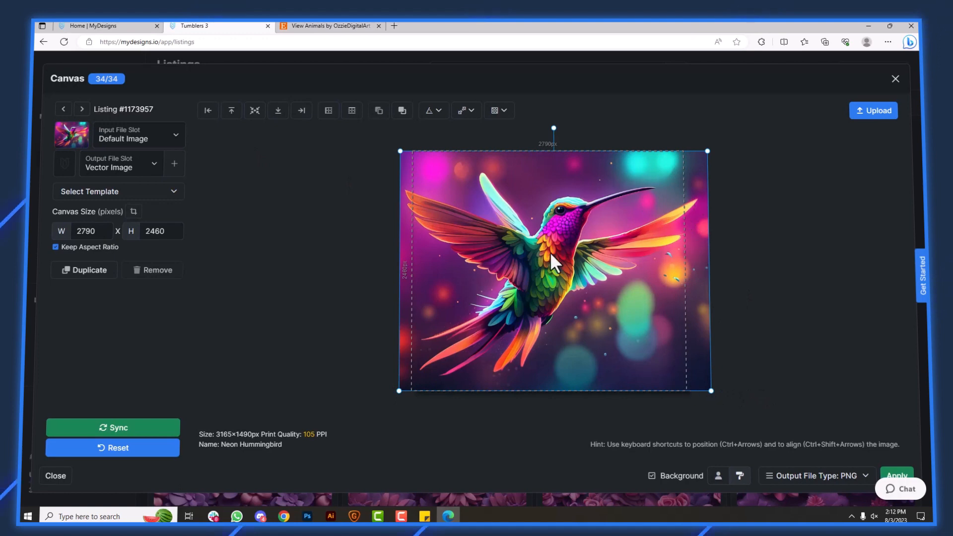
left_click(82, 109)
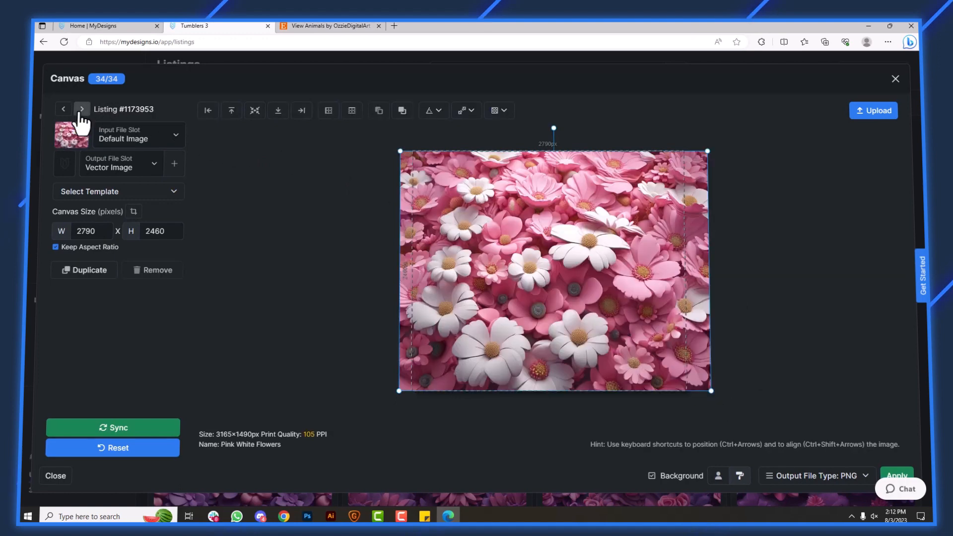
left_click(82, 109)
left_click(82, 109)
left_click(82, 109)
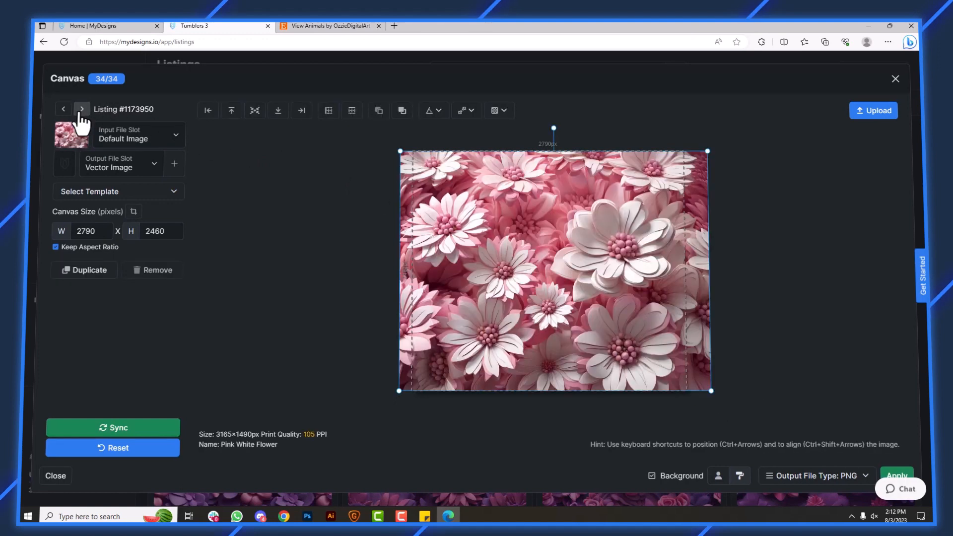
left_click(82, 109)
left_click(82, 109)
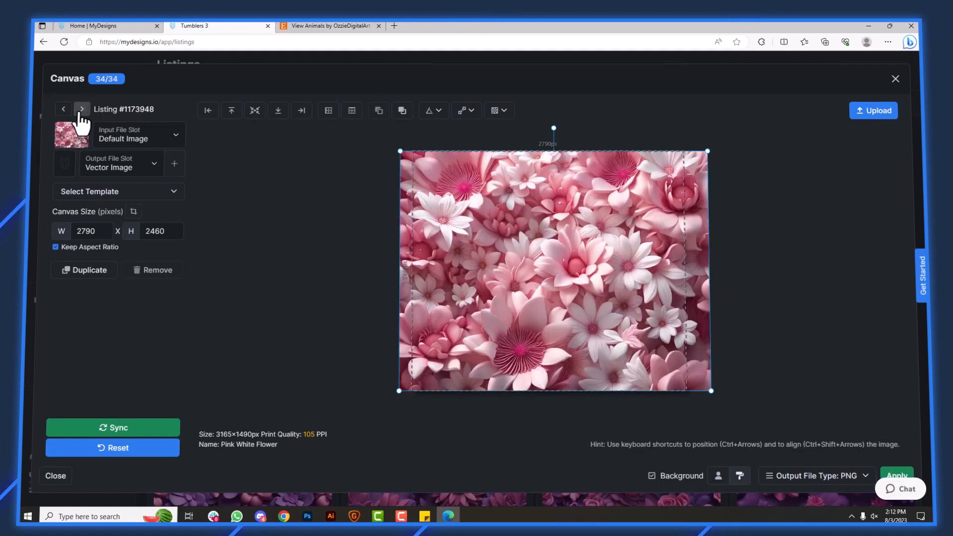
left_click(82, 109)
left_click(82, 109)
left_click(82, 109)
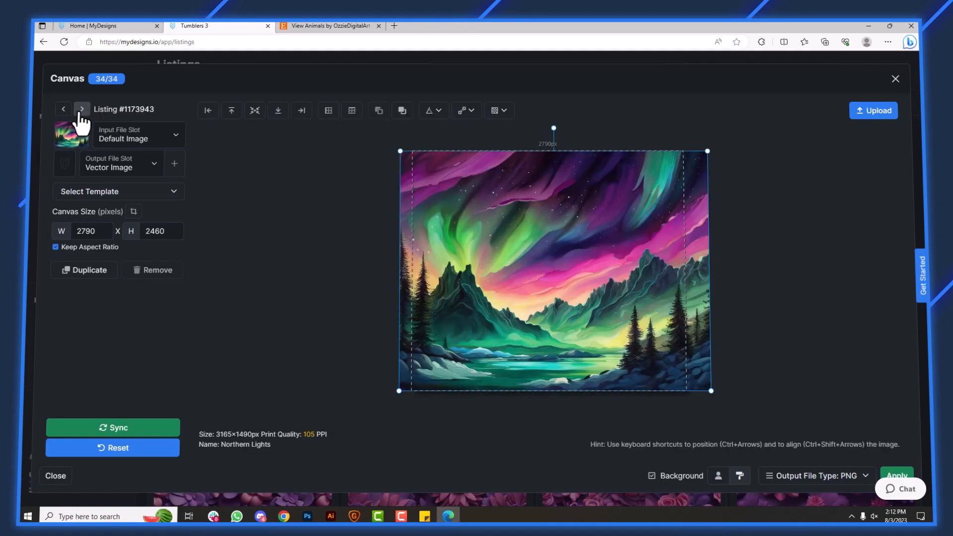
left_click(82, 109)
left_click(82, 109)
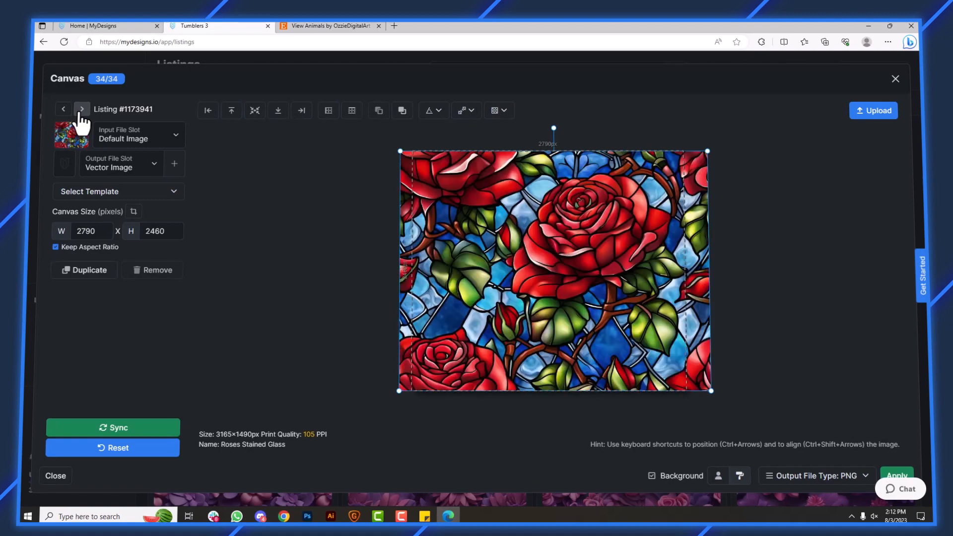
left_click(82, 110)
left_click(81, 109)
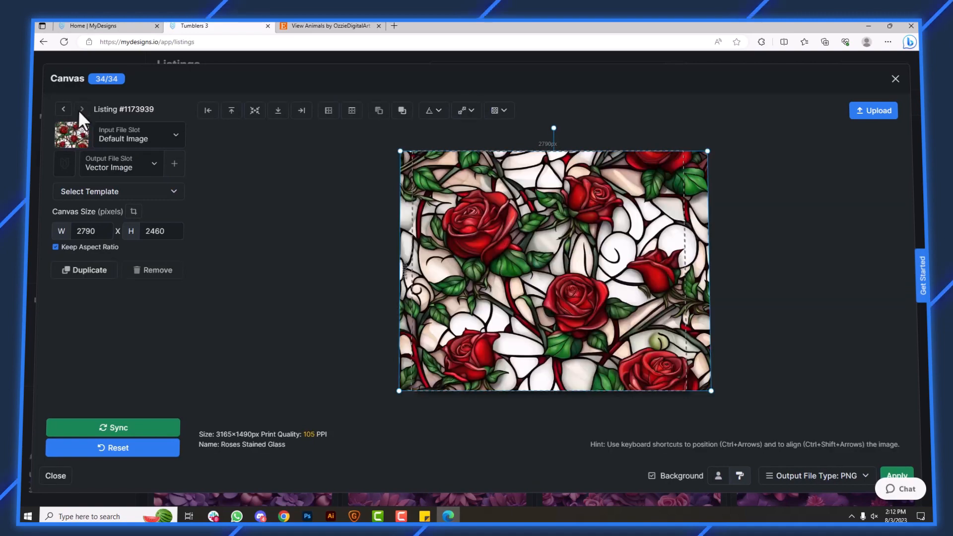
Set the output file slot to Default Image and apply the canvas to all listings, overwriting the existing files
left_click(114, 170)
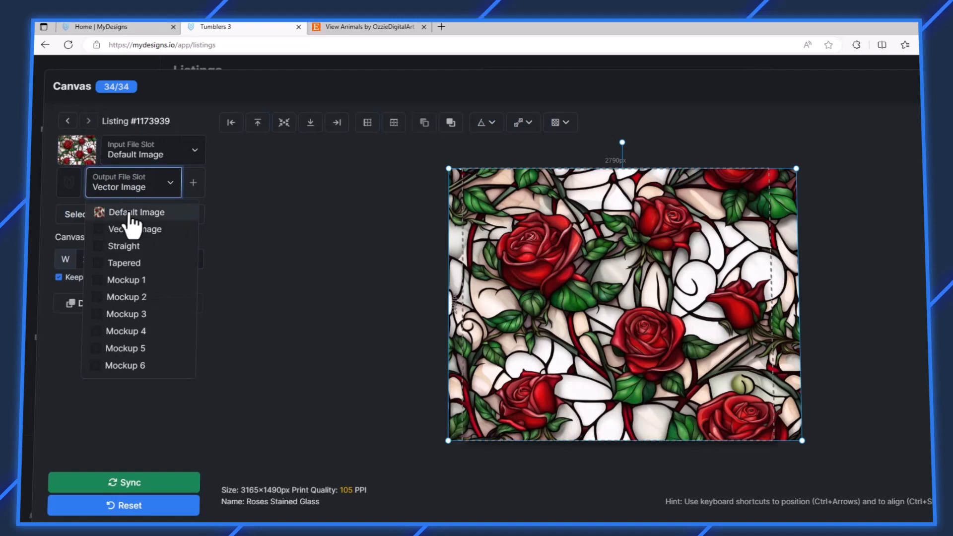
left_click(131, 214)
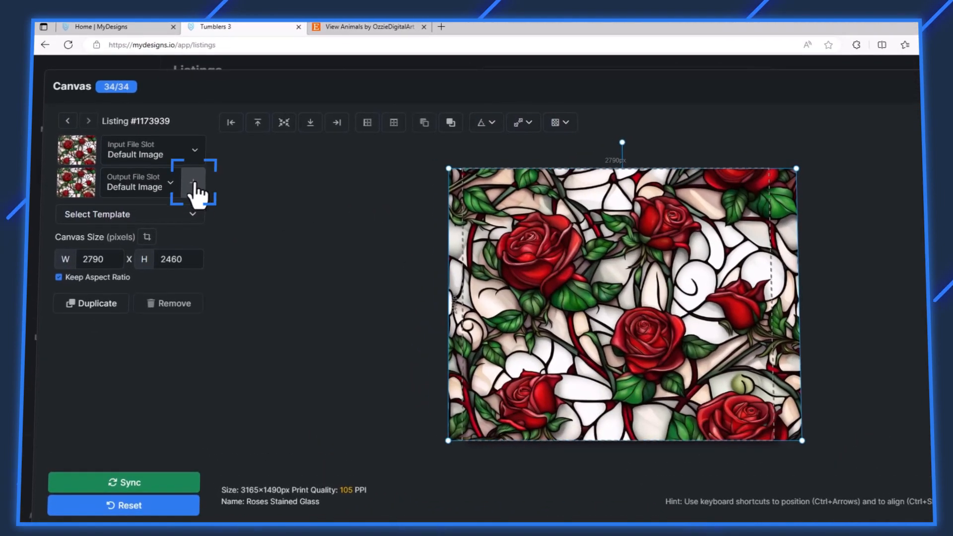
left_click(918, 487)
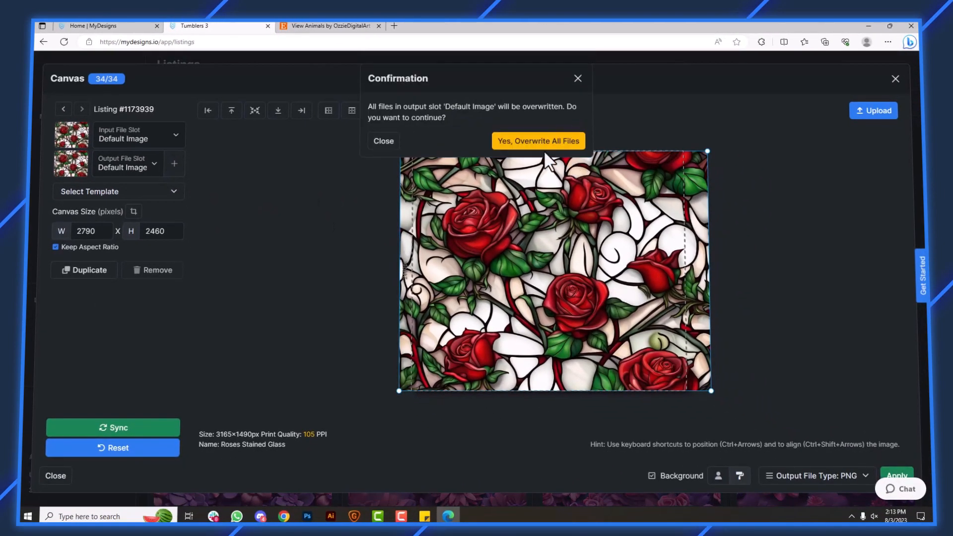
left_click(543, 147)
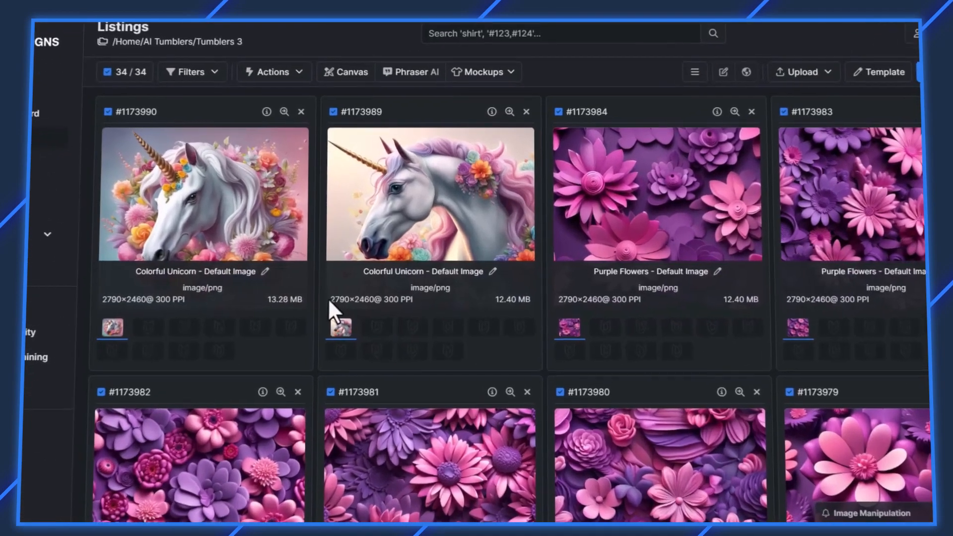
Check the resized image dimensions in the second unicorn listing's file details, then hide those details
double_click(369, 296)
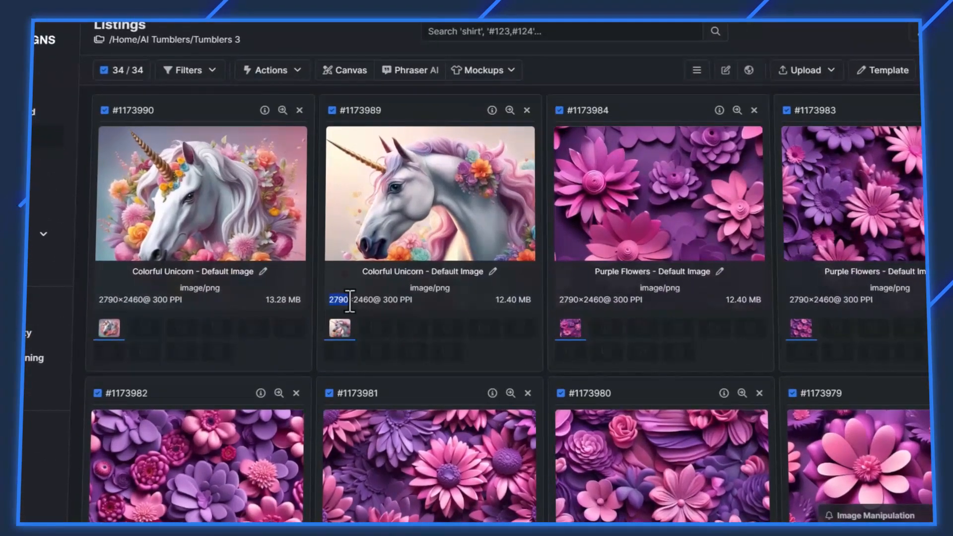
left_click(368, 302)
left_click_drag(350, 302, 375, 301)
left_click(391, 302)
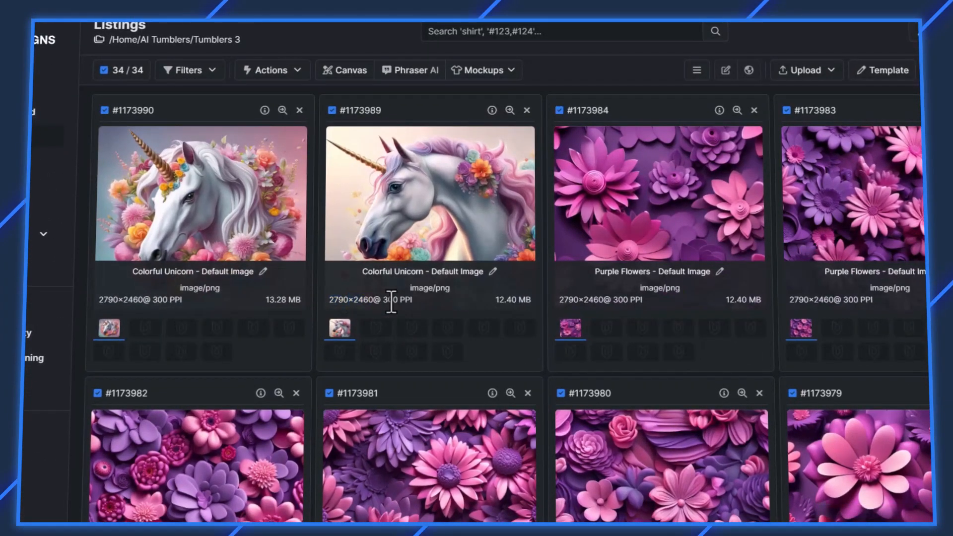
left_click(492, 110)
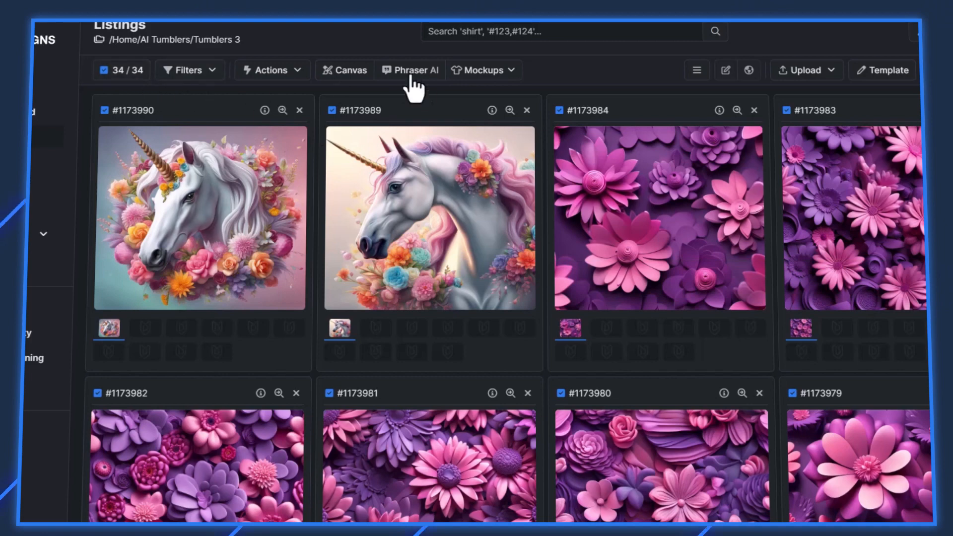
Switch the listings to the detailed view and review the first unicorn listing's title and description
left_click(697, 70)
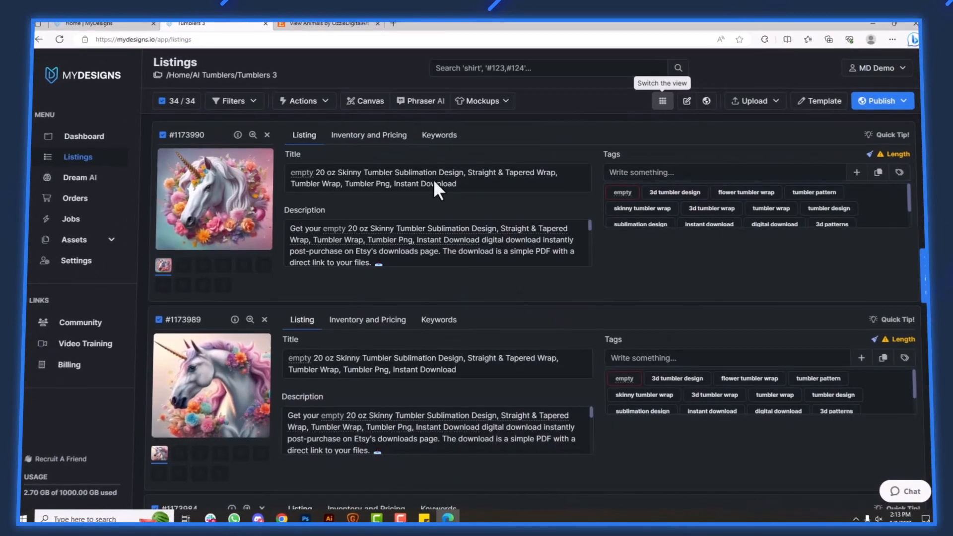
scroll(523, 248, "down", 4)
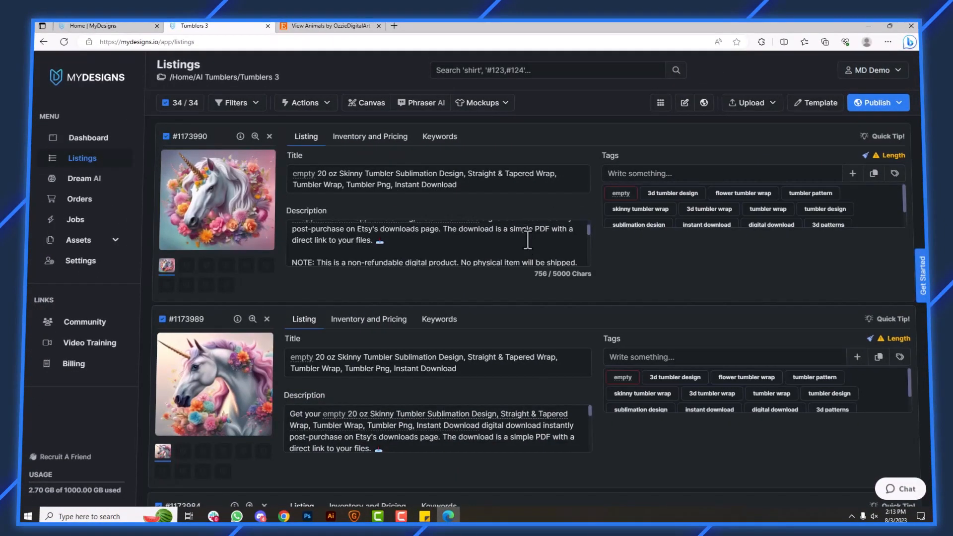
scroll(523, 248, "down", 3)
scroll(523, 258, "up", 8)
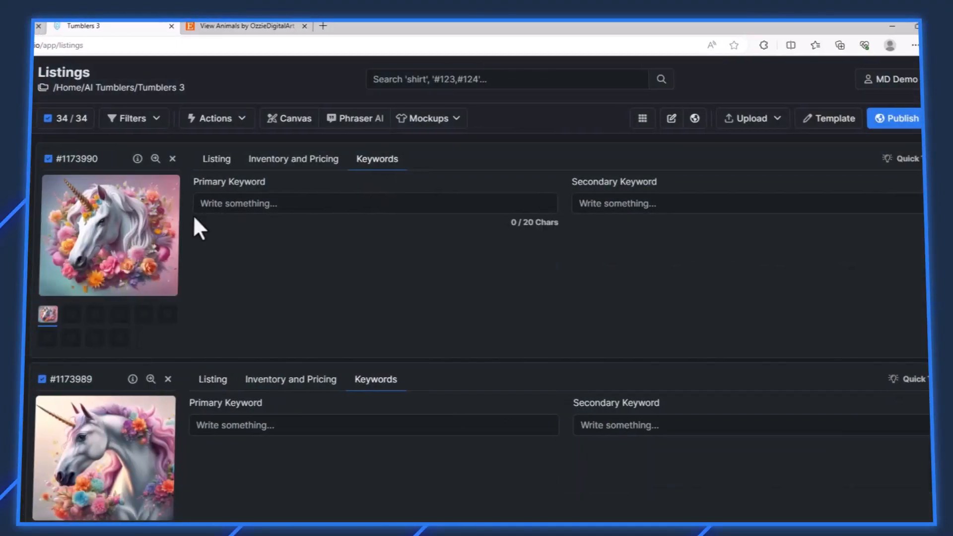
Show the image file details beside the keyword fields and check the first listing's file name, Colorful Unicorn
left_click(269, 158)
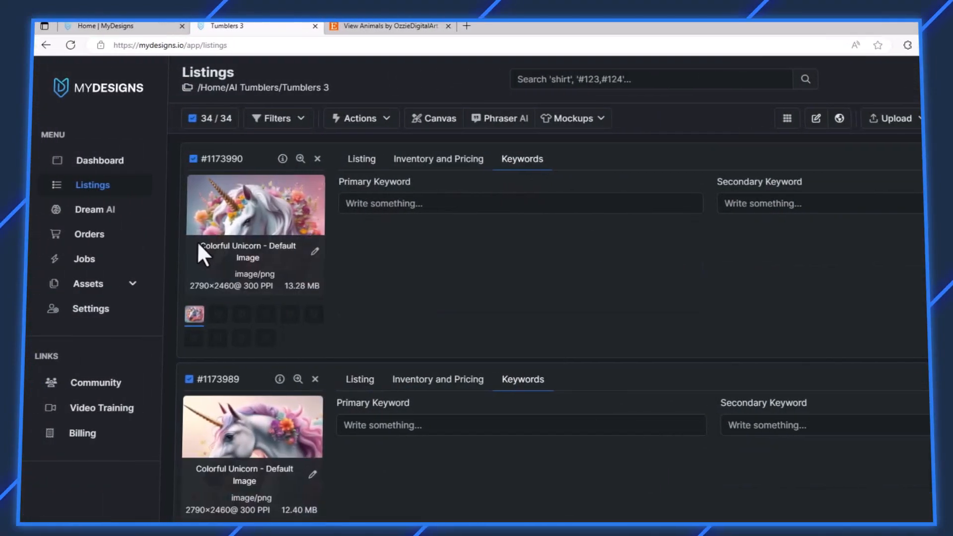
left_click_drag(200, 245, 271, 246)
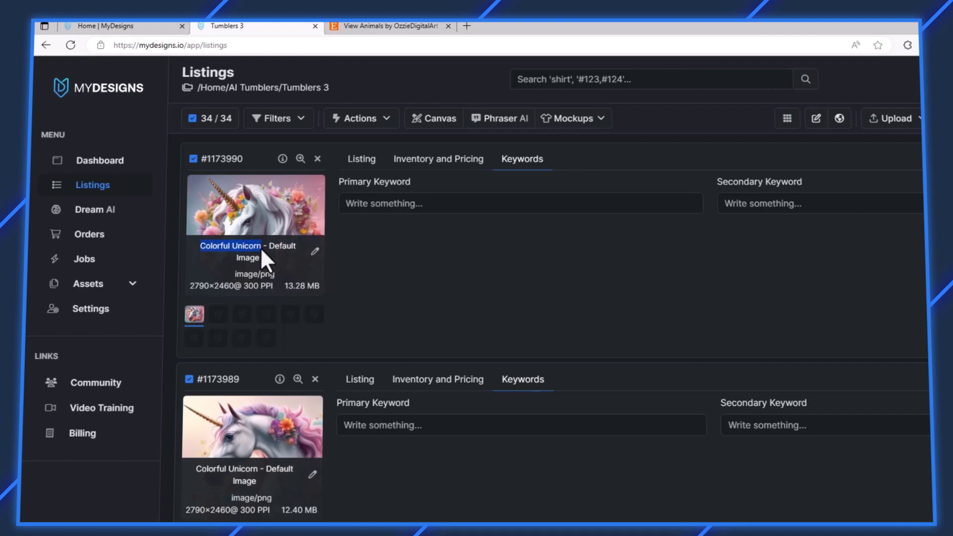
left_click(324, 234)
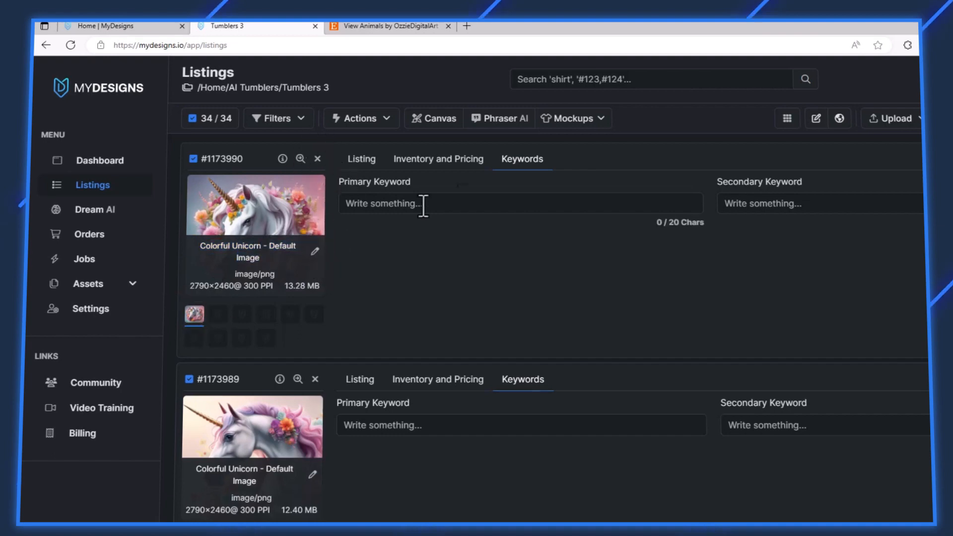
Set up a bulk edit of all 34 selected listings that adds a variable to the front of the Primary Keyword
left_click(343, 122)
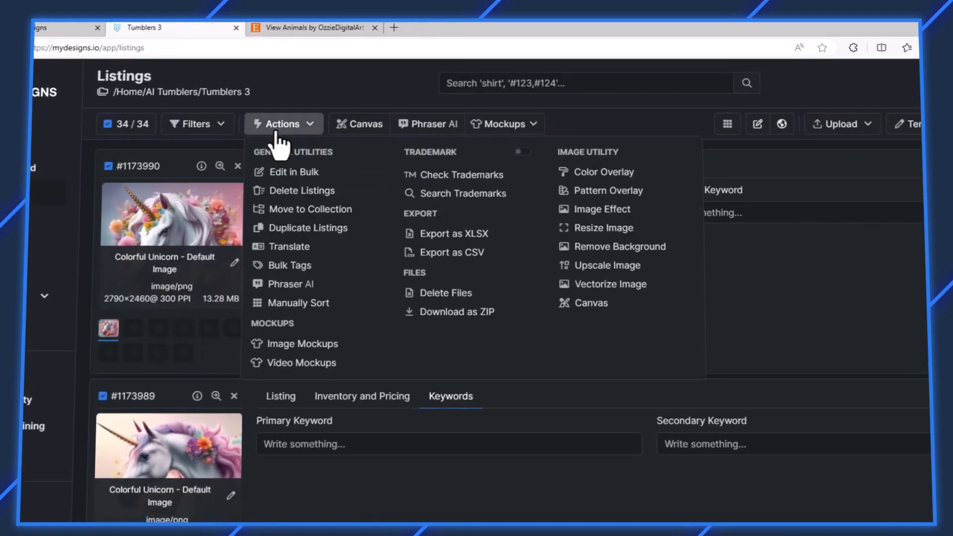
left_click(285, 172)
left_click(308, 177)
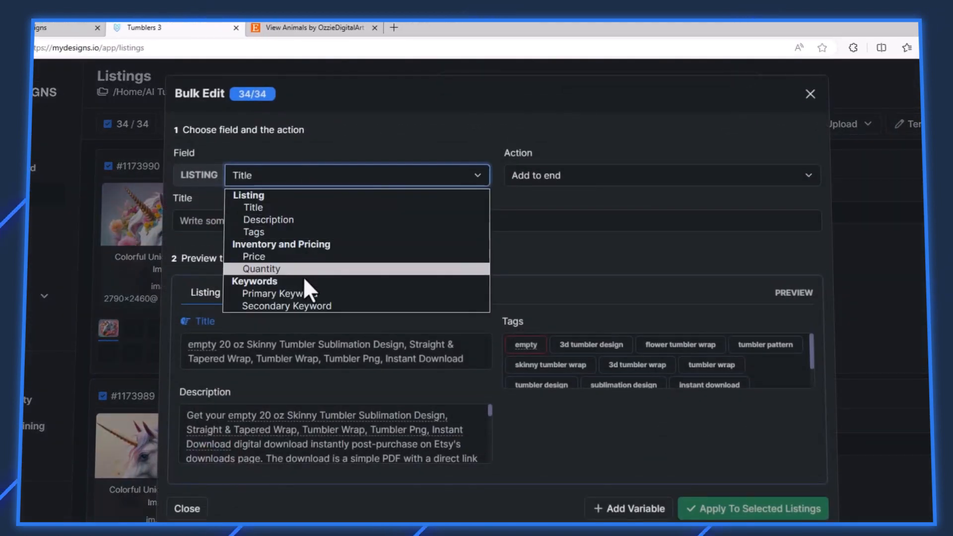
left_click(294, 293)
left_click(549, 175)
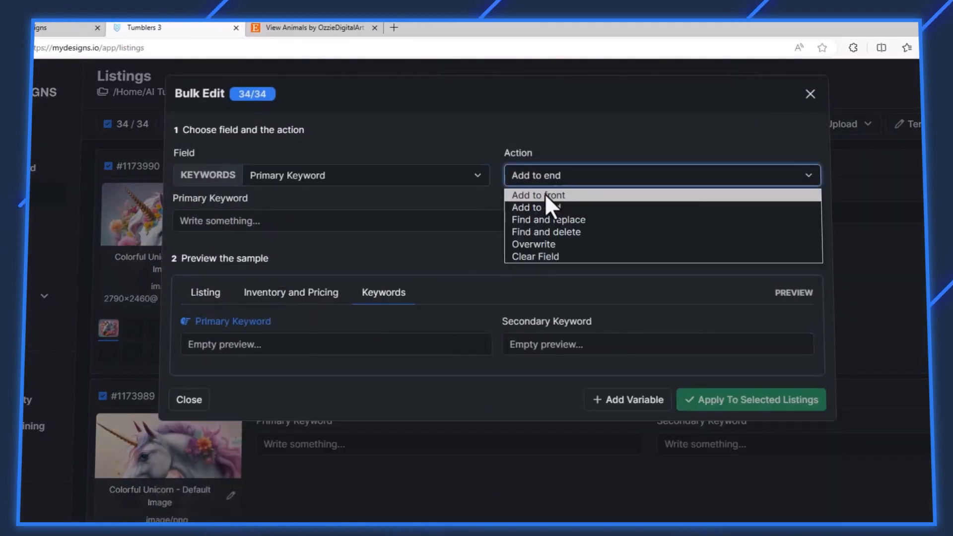
left_click(544, 194)
left_click(632, 400)
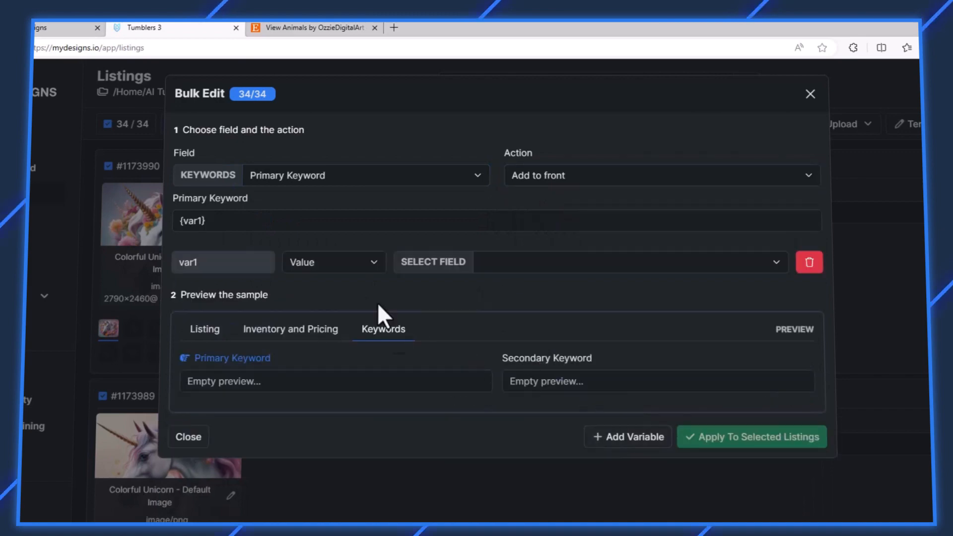
Set the variable to the App value for the Default Image's File Name and apply it to the selected listings
left_click(339, 261)
left_click(320, 304)
left_click(496, 265)
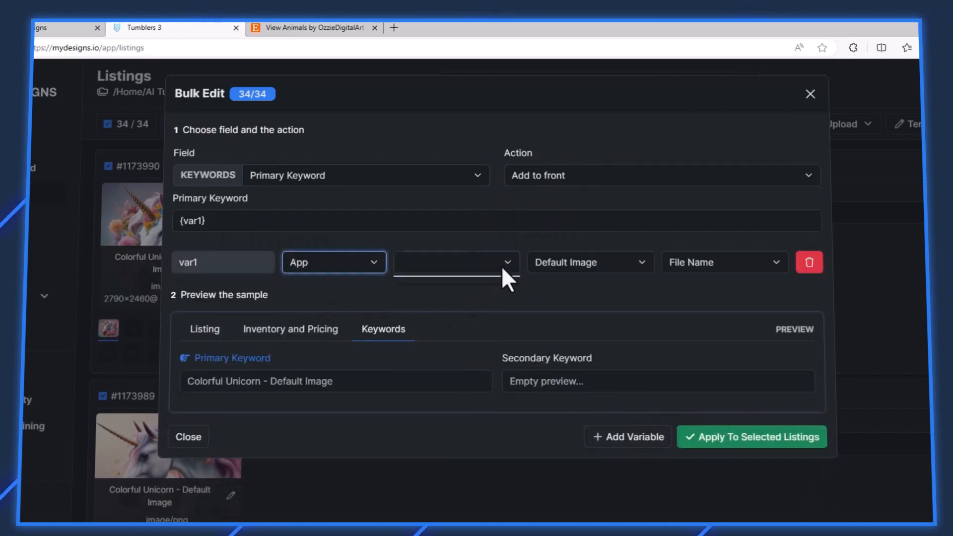
left_click(588, 266)
left_click(592, 282)
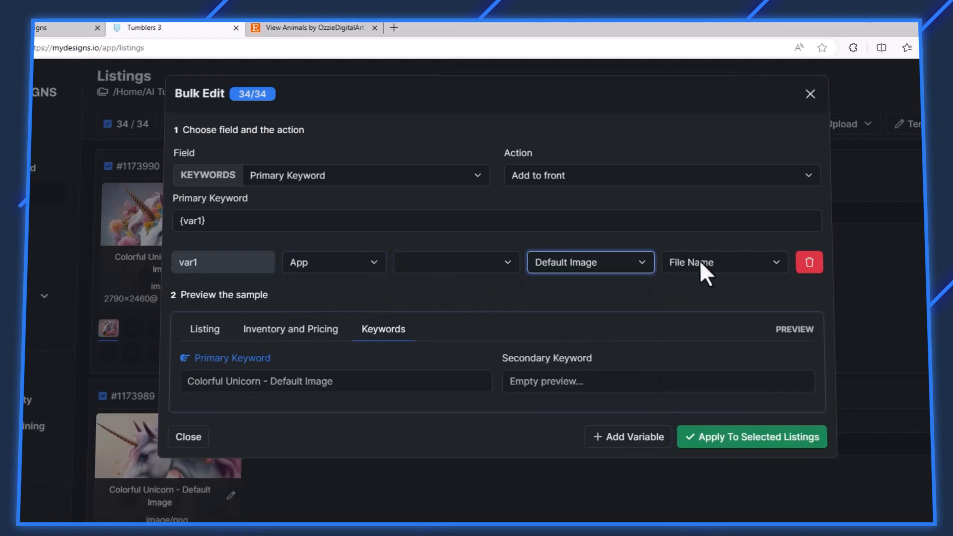
left_click(699, 262)
left_click_drag(183, 376, 404, 389)
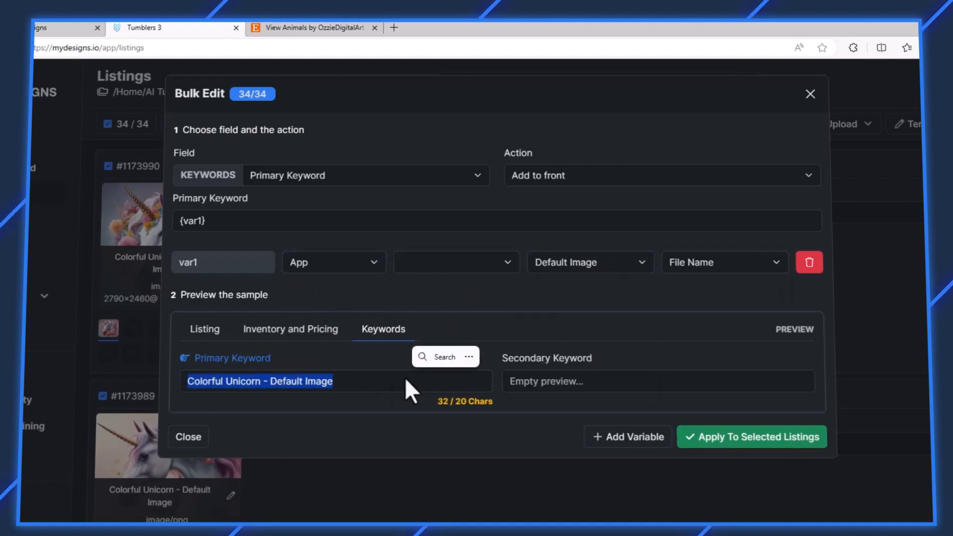
left_click(752, 437)
left_click(614, 160)
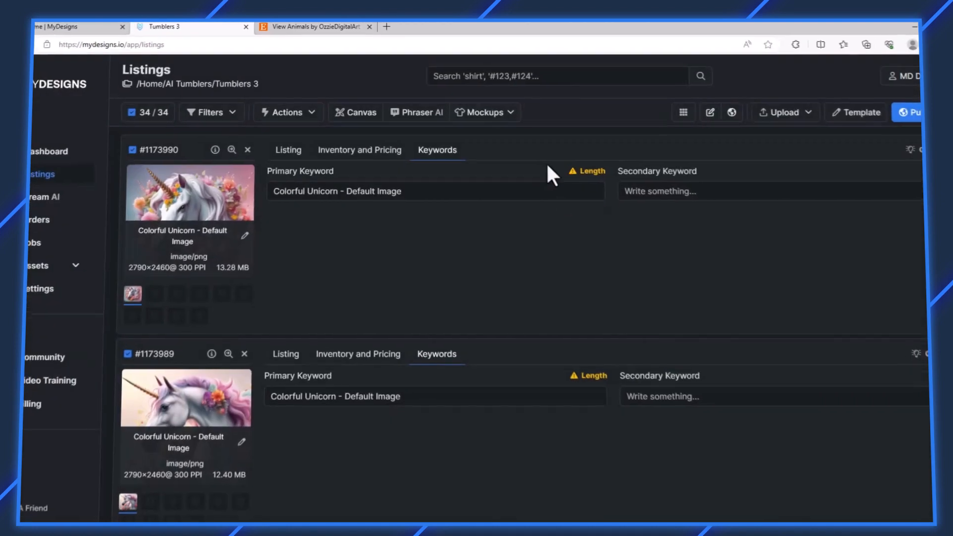
Copy the " - Default Image" suffix from the first listing's keyword and set up a Find and delete bulk edit for the Primary Keyword
left_click(360, 184)
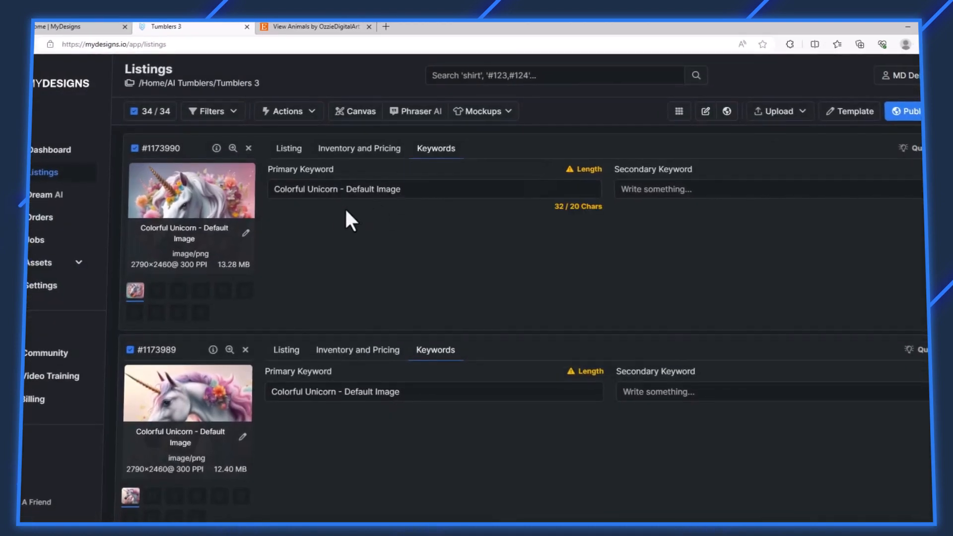
left_click(344, 197)
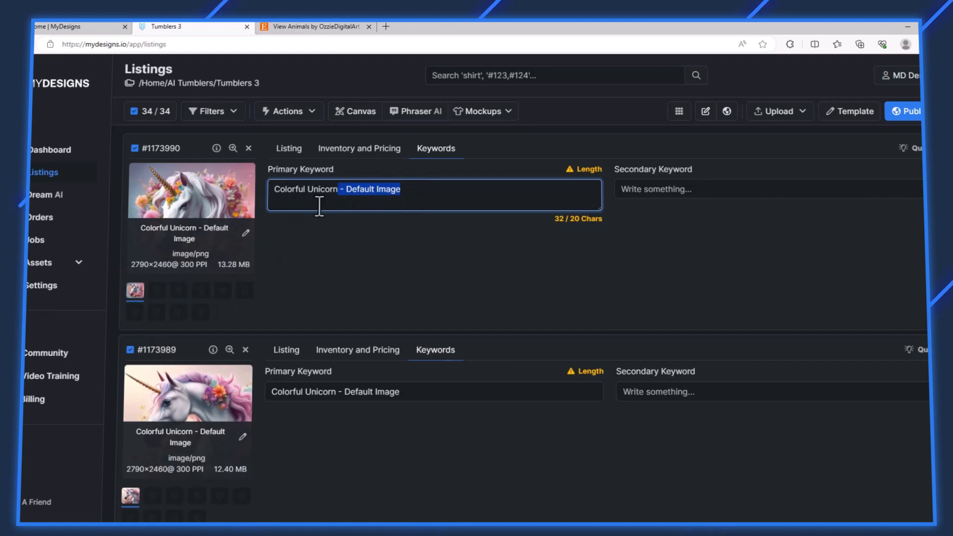
left_click(288, 111)
left_click(294, 154)
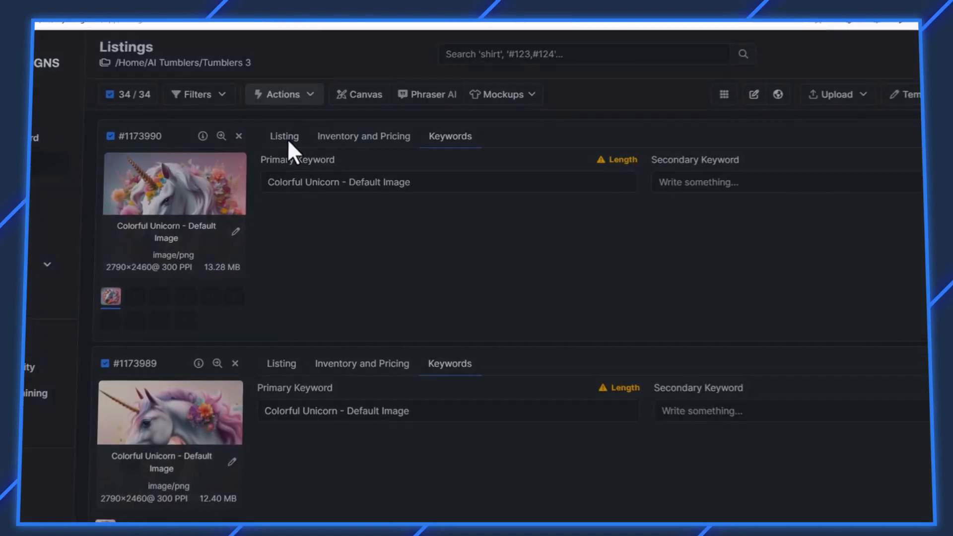
left_click(370, 148)
left_click(328, 263)
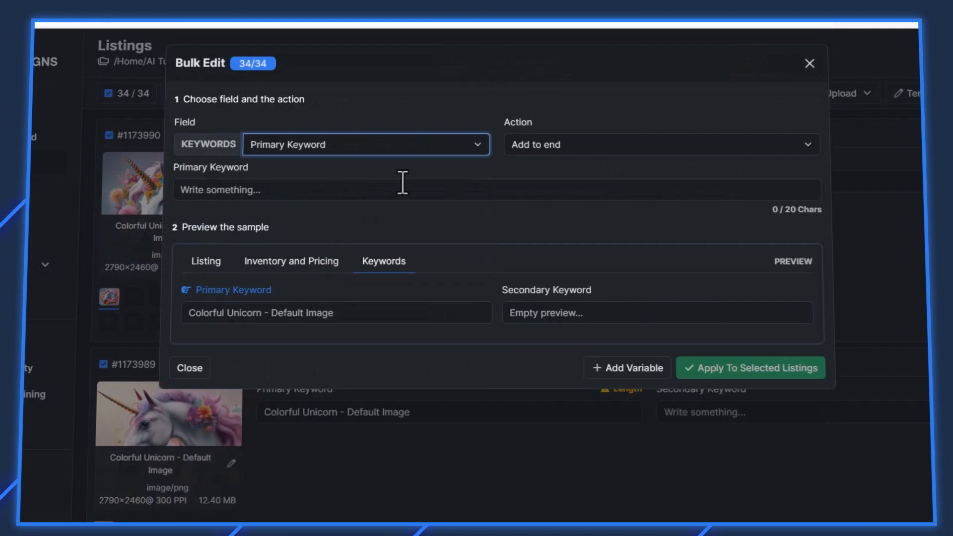
left_click(559, 145)
left_click(558, 197)
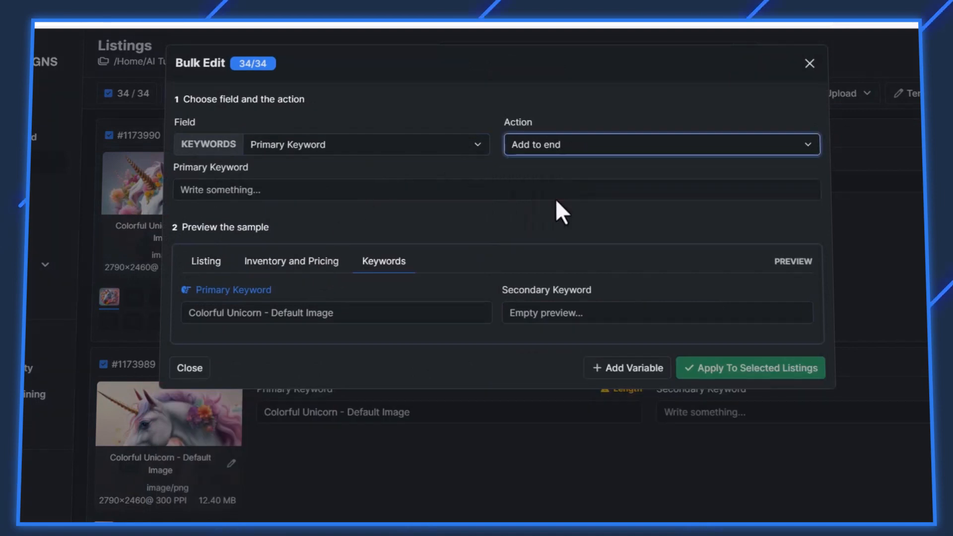
left_click(389, 190)
type("- Default Image")
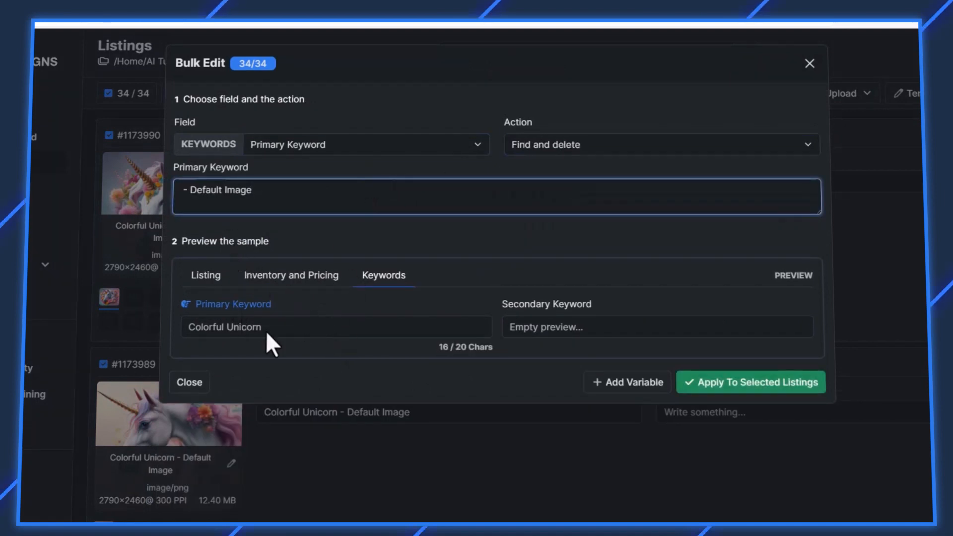
key("ctrl+z")
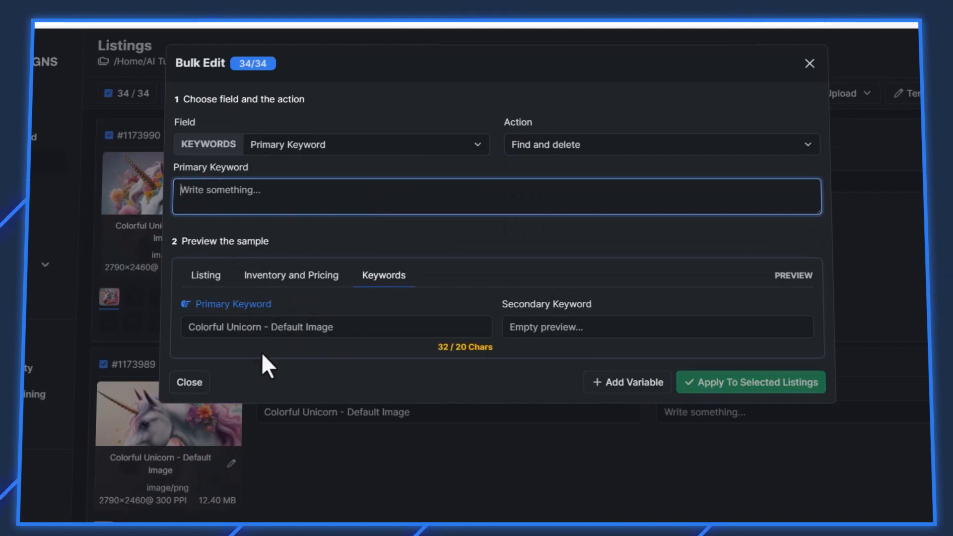
Enter " - Default Image" as the text to delete from the Primary Keyword and apply the bulk edit to all selected listings
left_click(261, 353)
left_click_drag(261, 314, 383, 315)
key("ctrl+c")
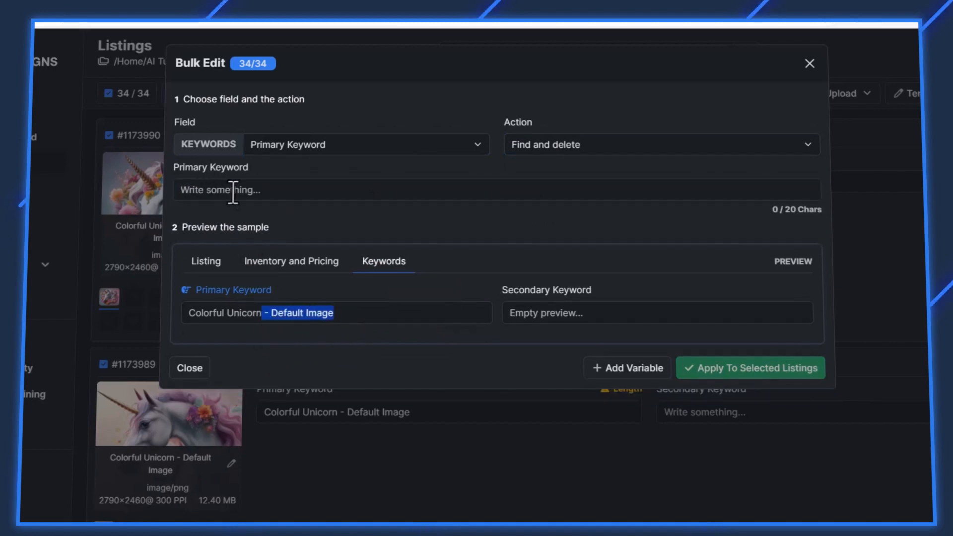
left_click(393, 190)
key("ctrl+v")
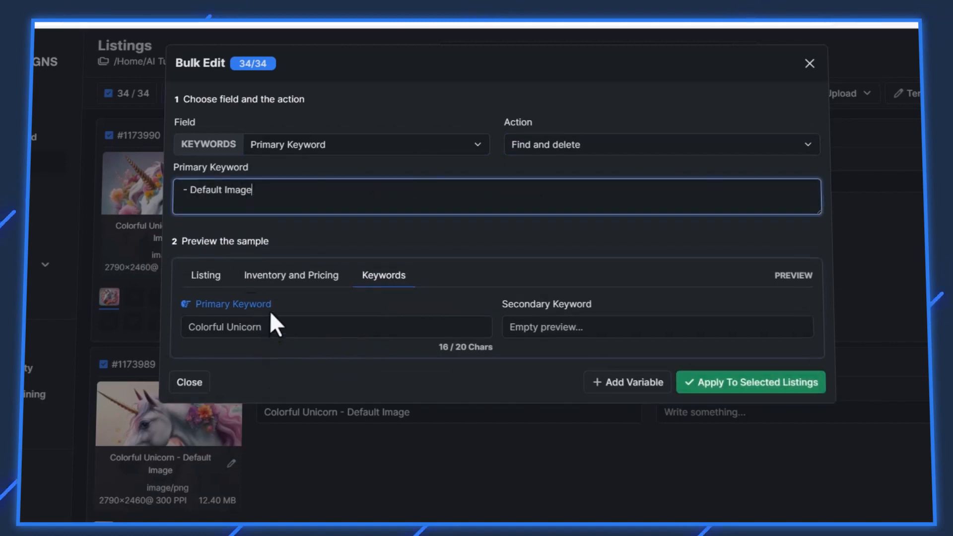
left_click(665, 350)
left_click(706, 353)
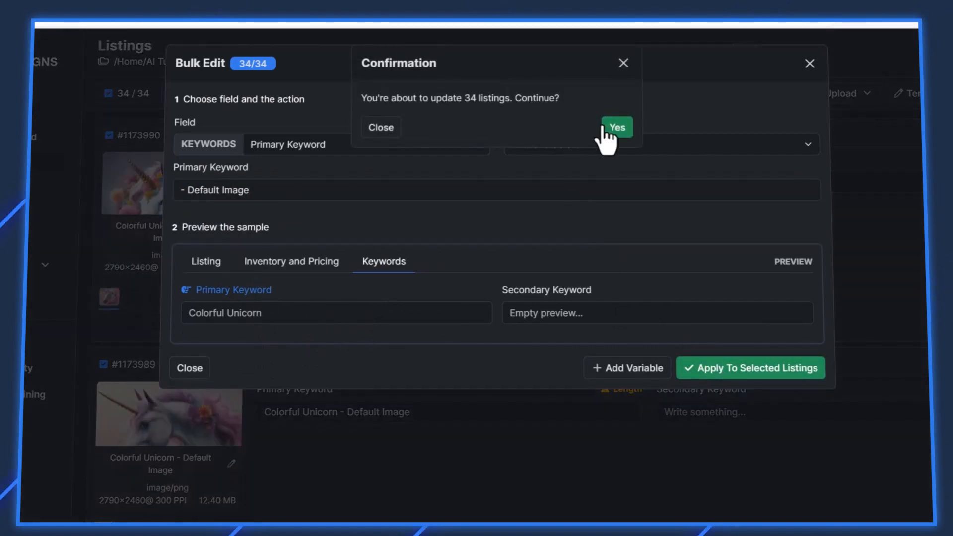
left_click(603, 126)
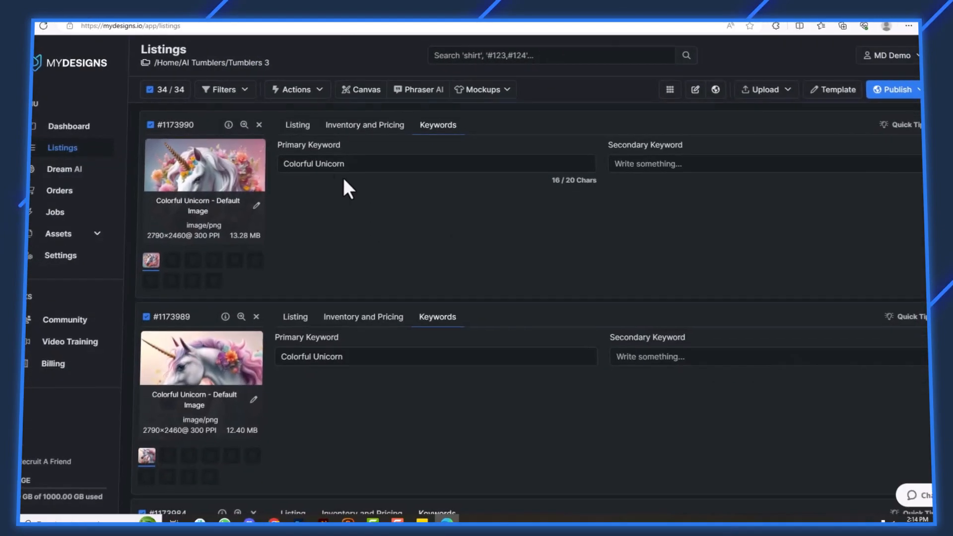
Check the cleaned primary keywords across the listings in the collection
scroll(382, 238, "down", 10)
scroll(395, 222, "down", 5)
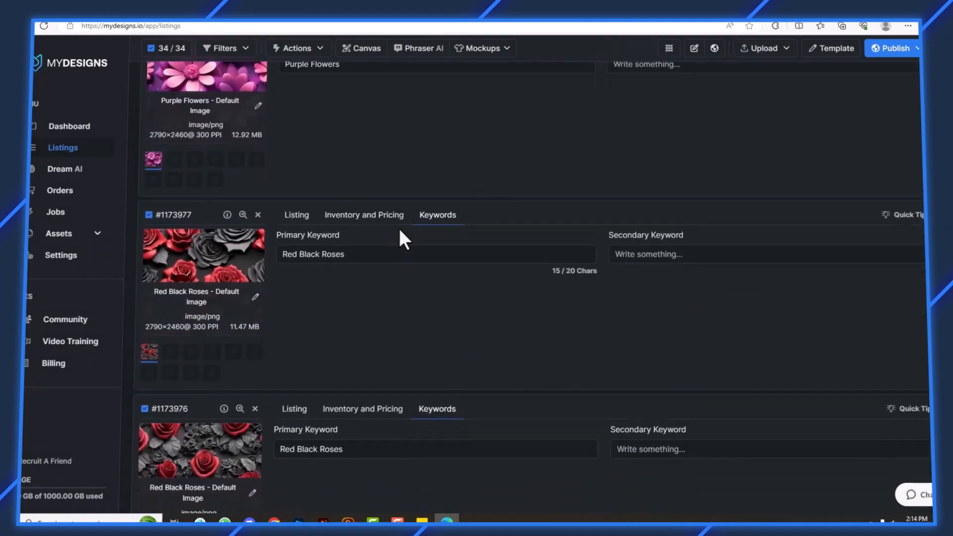
scroll(415, 183, "up", 15)
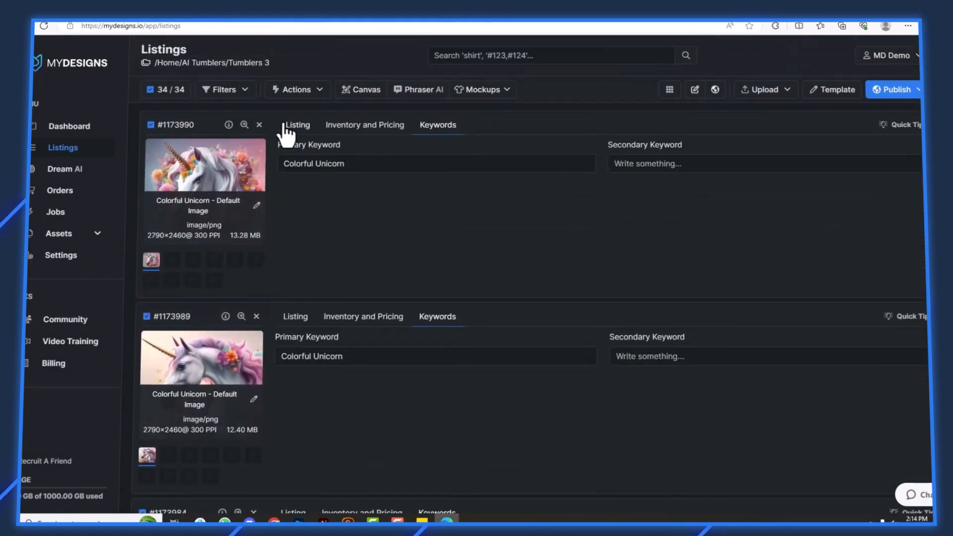
Display the listing details and review the first unicorn listing's title, tags and description for the inserted keyword
left_click(298, 128)
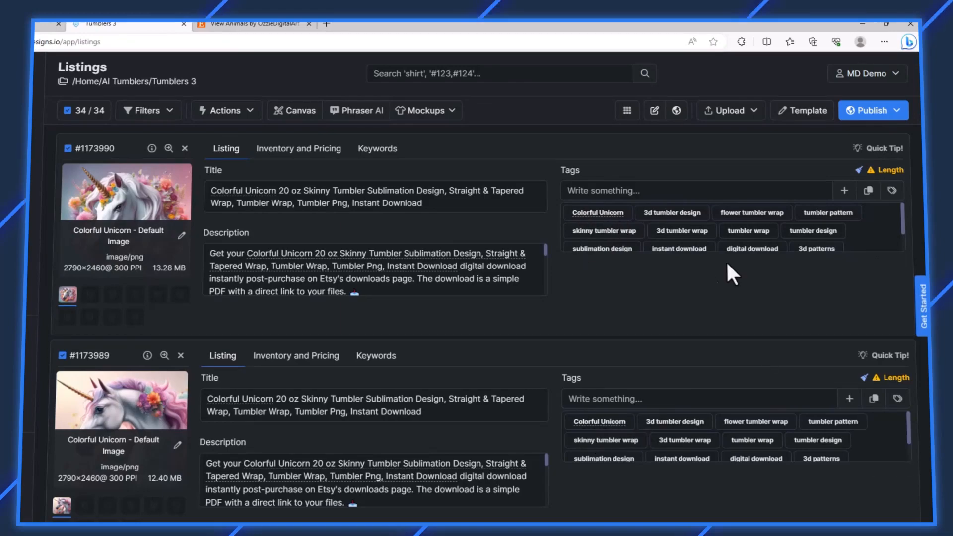
scroll(844, 234, "down", 1)
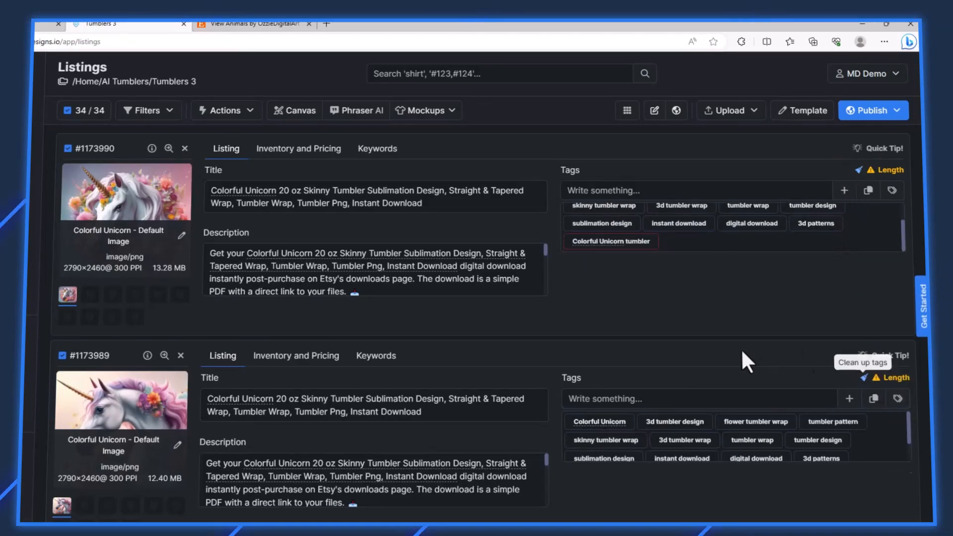
scroll(458, 277, "down", 1)
scroll(472, 356, "down", 20)
scroll(459, 315, "up", 20)
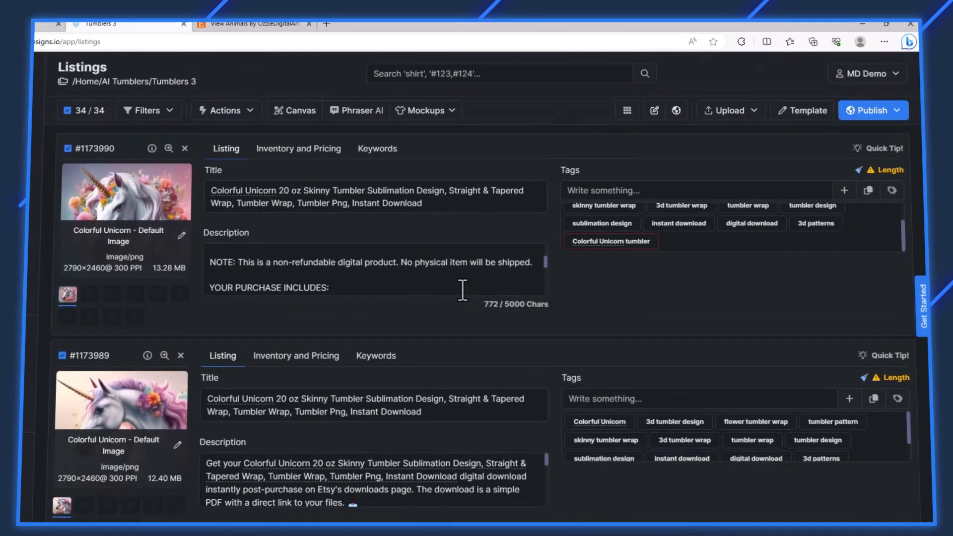
scroll(419, 280, "up", 2)
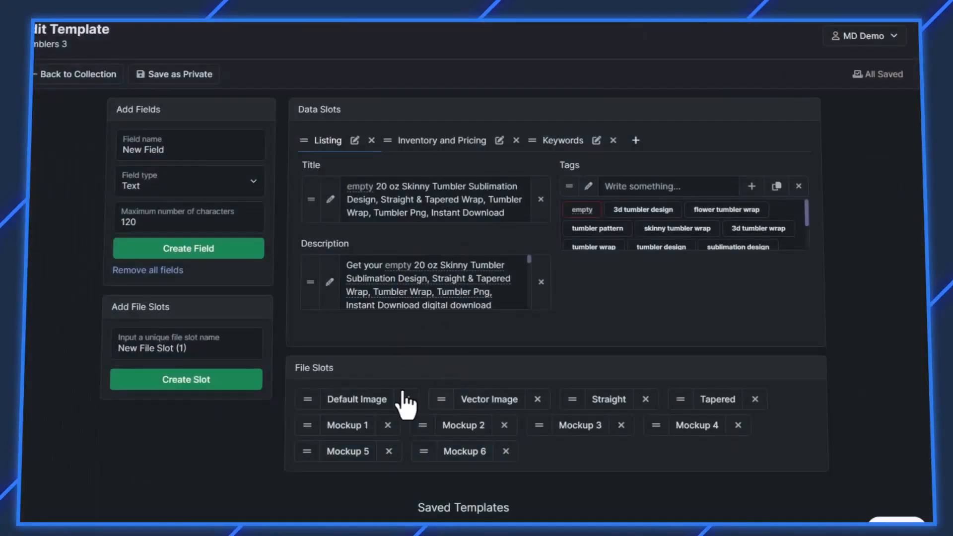
Review the description in the Tumblers 3 template, then return to the collection
scroll(417, 283, "down", 3)
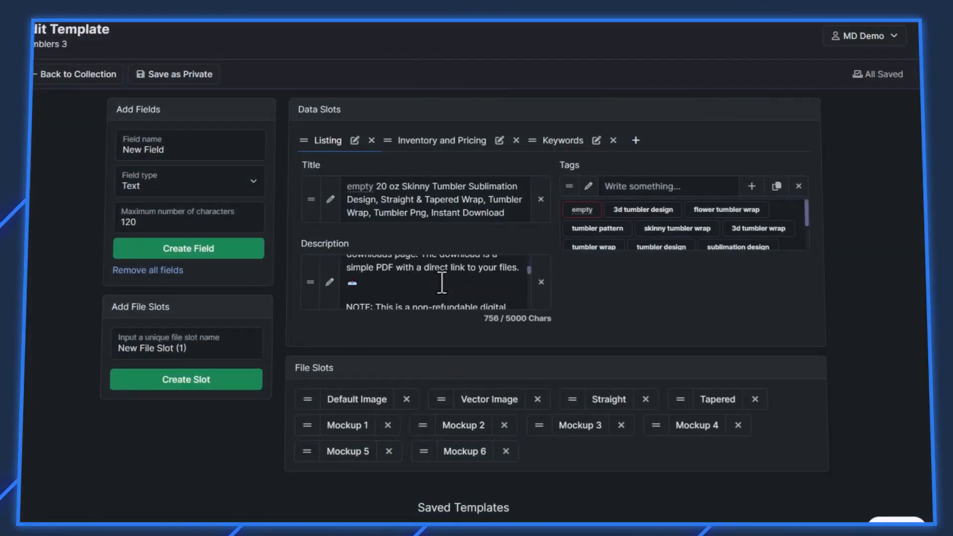
scroll(442, 286, "up", 3)
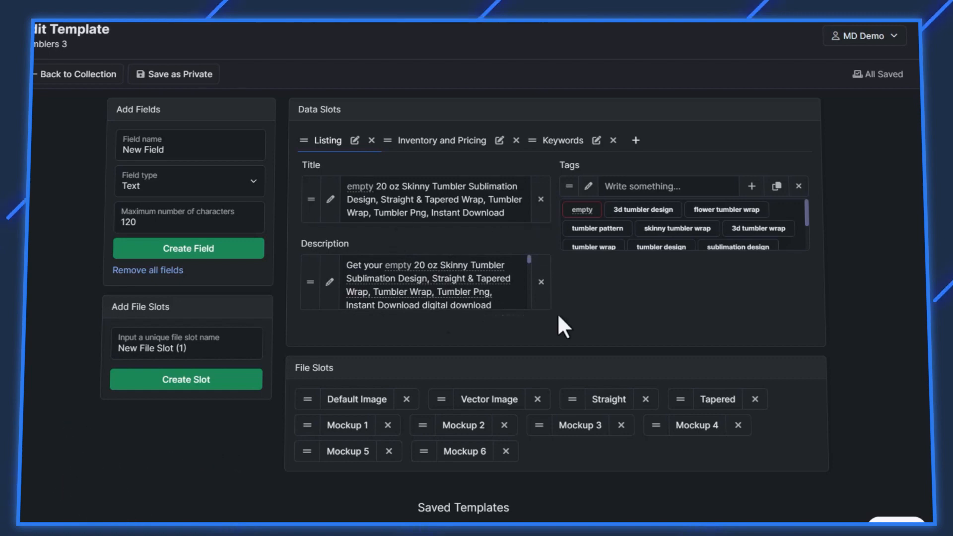
left_click(78, 74)
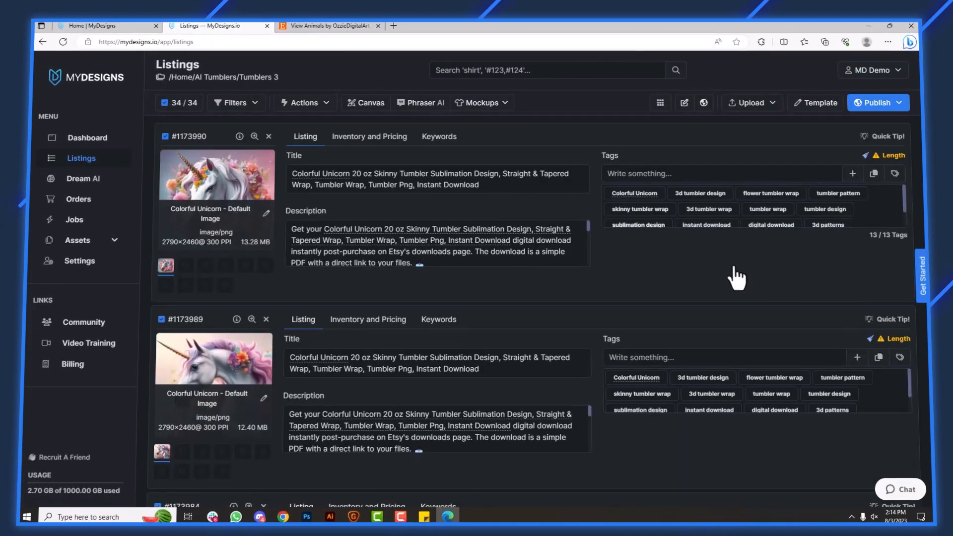
Remove the Colorful Unicorn tumbler tag from the first unicorn listing
scroll(744, 219, "down", 2)
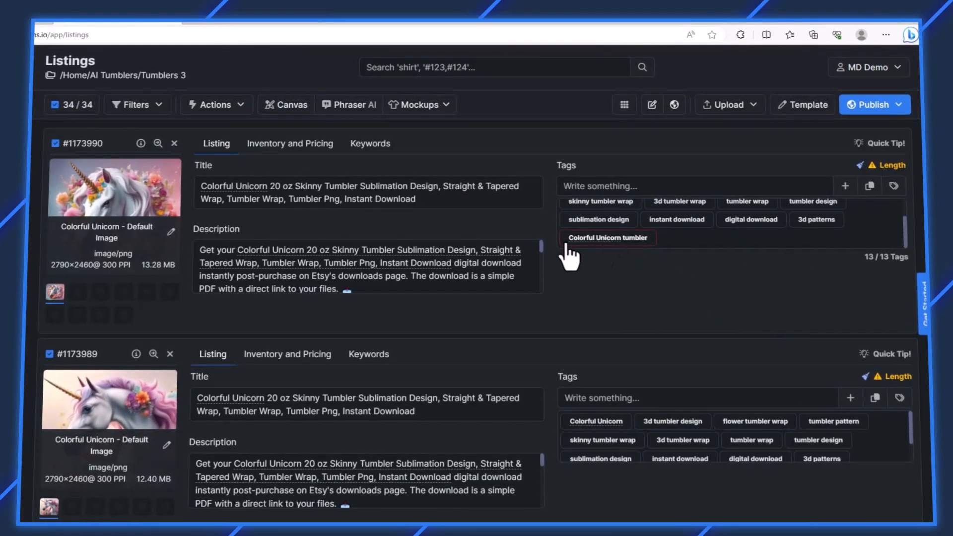
left_click(615, 243)
Clean up the invalid tags with the option to fix all listings in the current collection
scroll(780, 285, "down", 4)
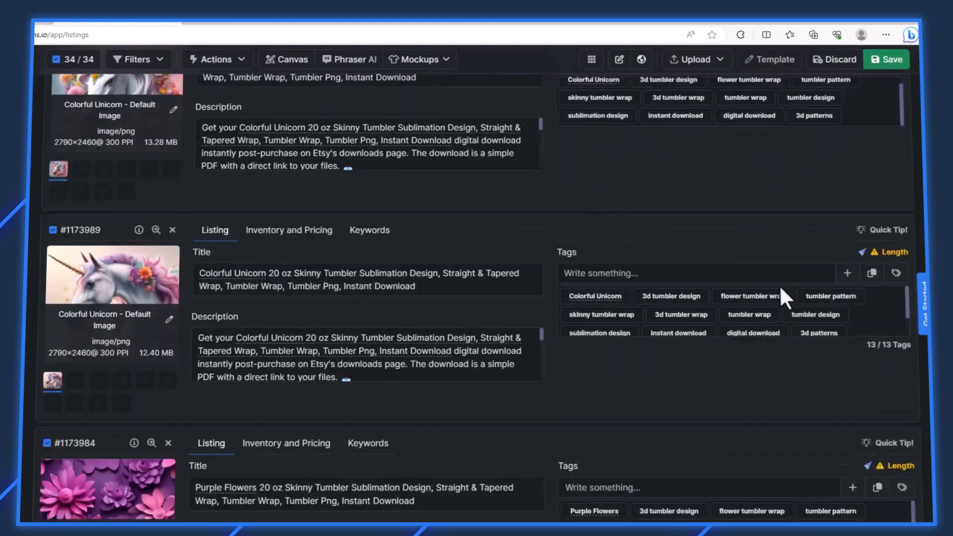
scroll(867, 213, "up", 1)
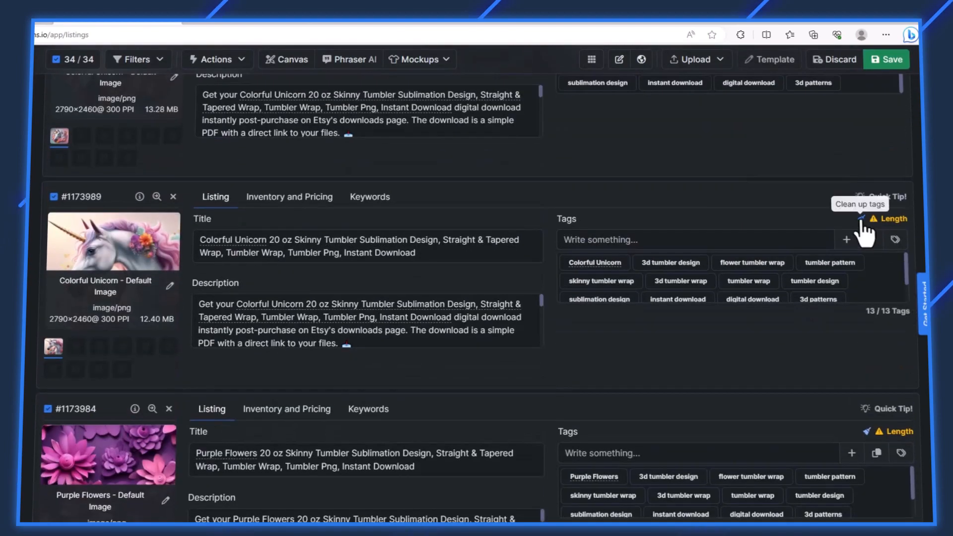
left_click(862, 219)
left_click(394, 157)
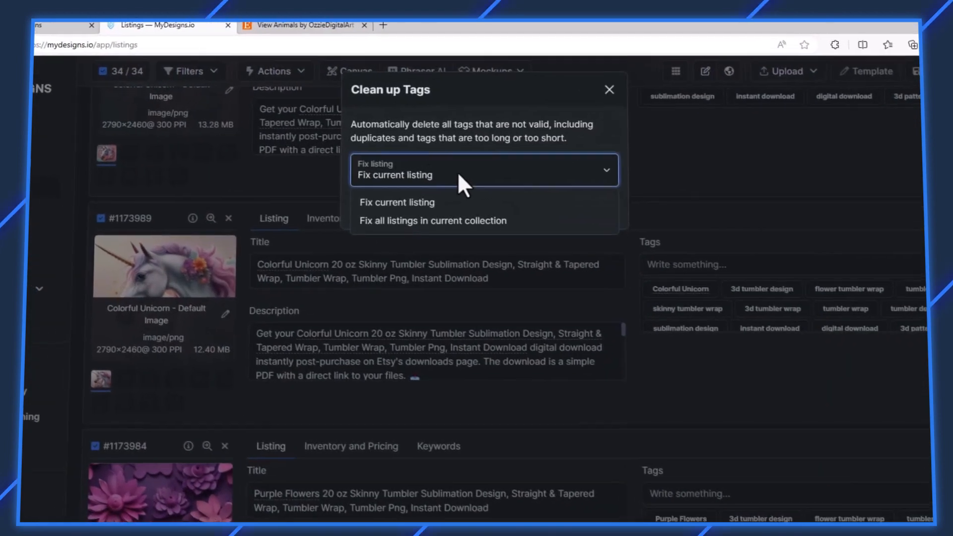
left_click(443, 219)
left_click(595, 213)
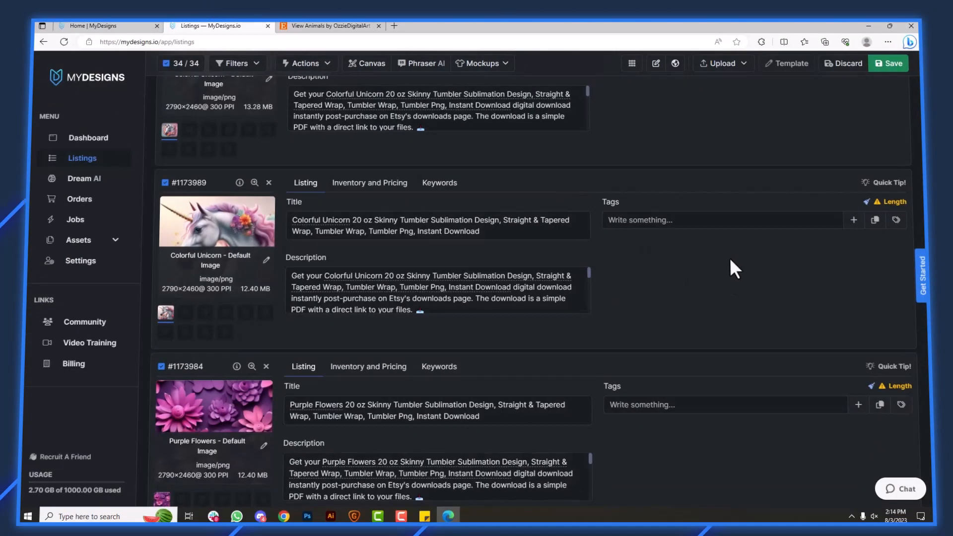
Discard the unsaved tag changes in the collection
scroll(730, 257, "up", 3)
left_click(847, 101)
left_click(566, 130)
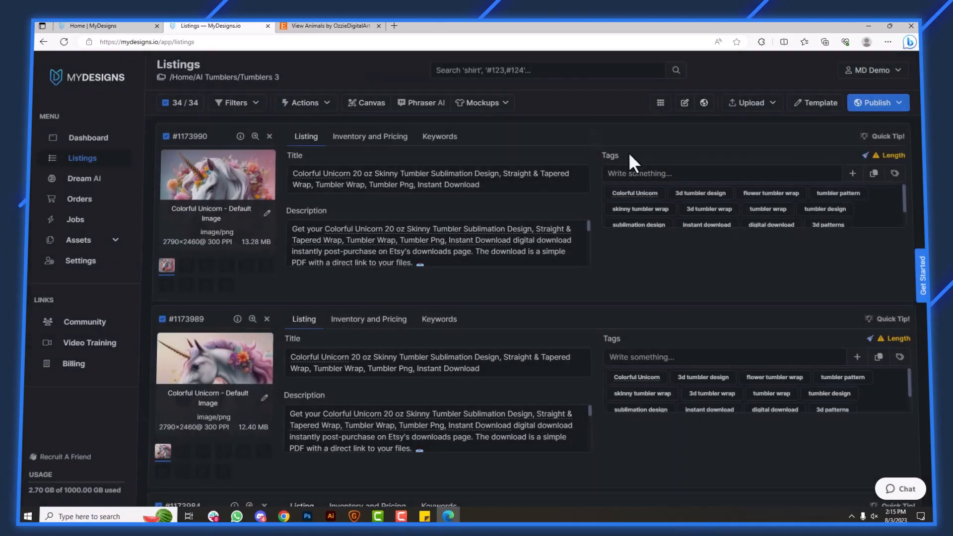
Delete the overlong Colorful Unicorn tumbler tag from the first unicorn listing again
scroll(793, 211, "down", 2)
left_click(645, 220)
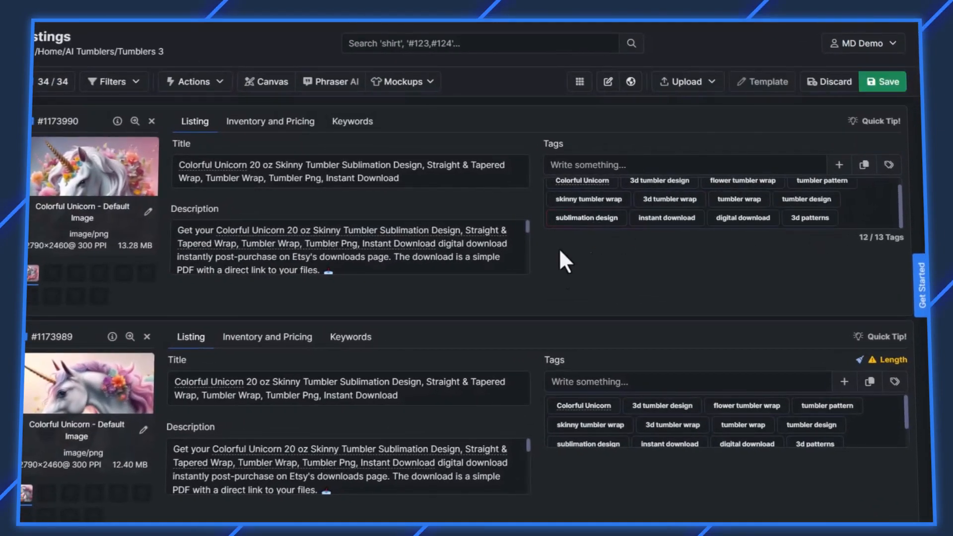
Save the tag changes made to the Tumblers 3 listings
scroll(702, 297, "down", 5)
key("ctrl+s")
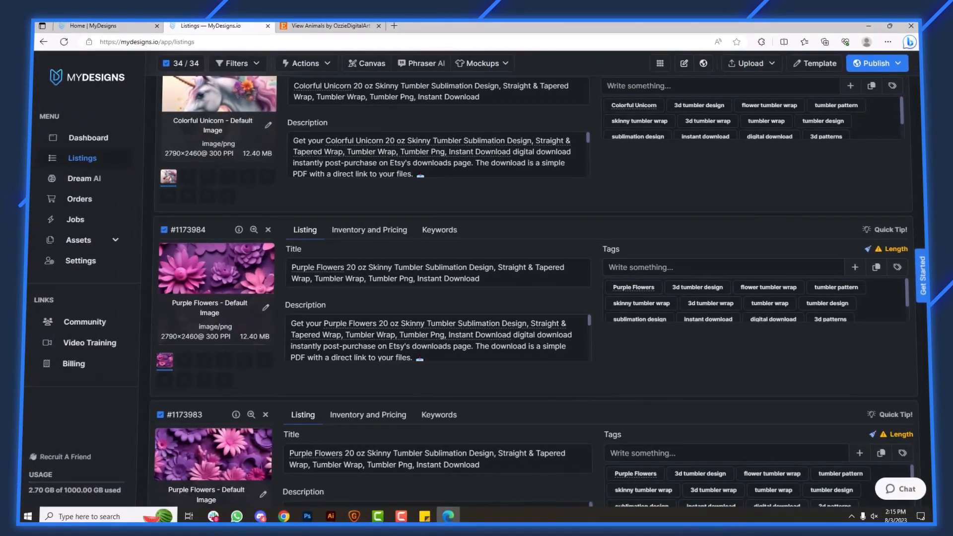
scroll(449, 233, "up", 5)
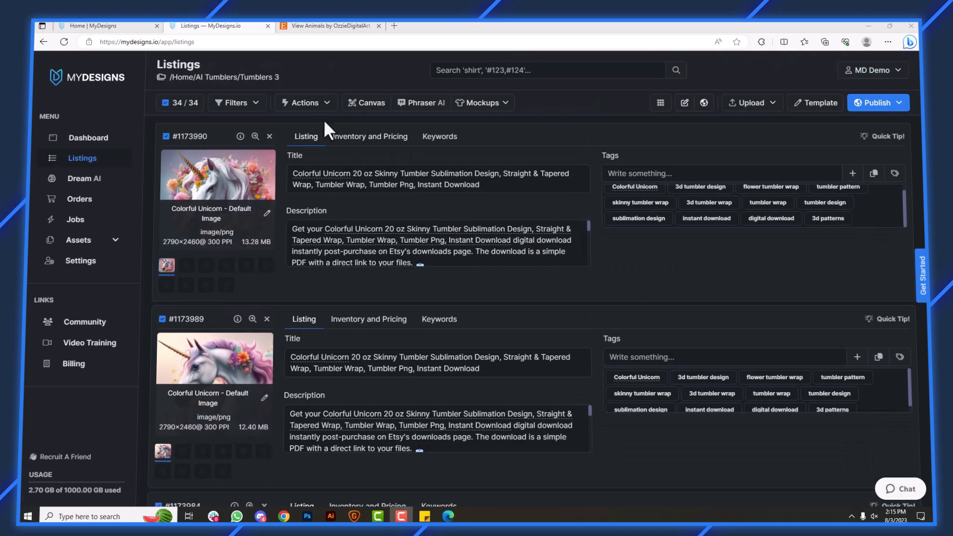
Display the listings as a grid and open the image mockup generator for all selected listings
left_click(662, 104)
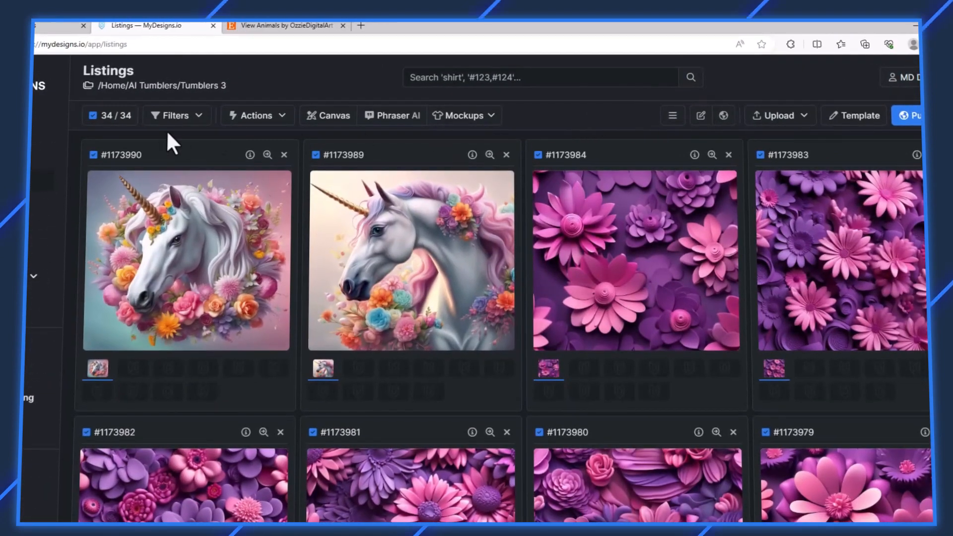
left_click(110, 119)
left_click(112, 175)
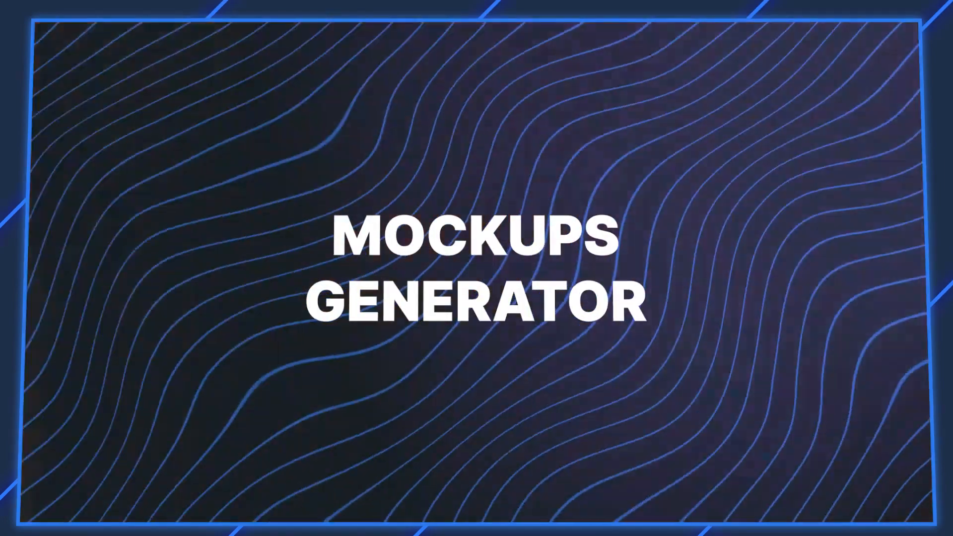
left_click(480, 119)
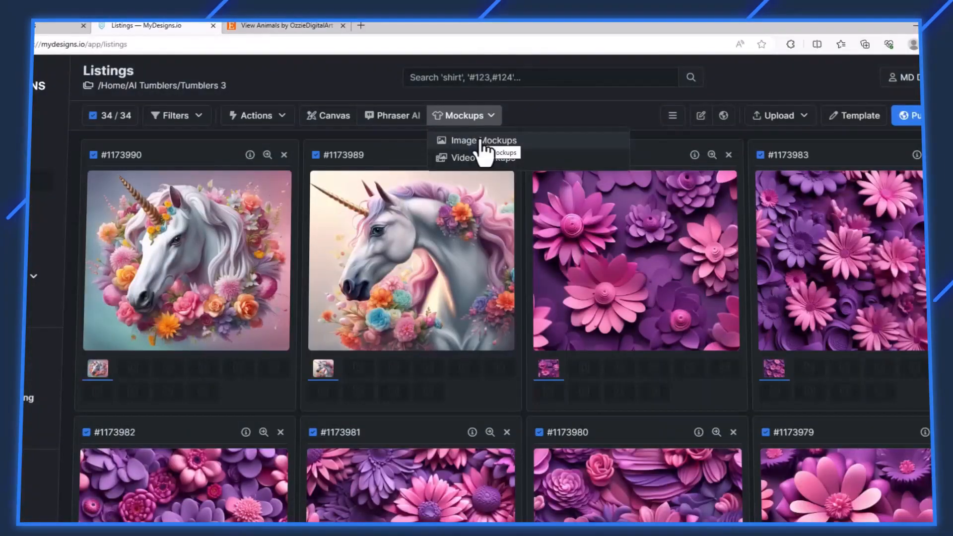
left_click(481, 141)
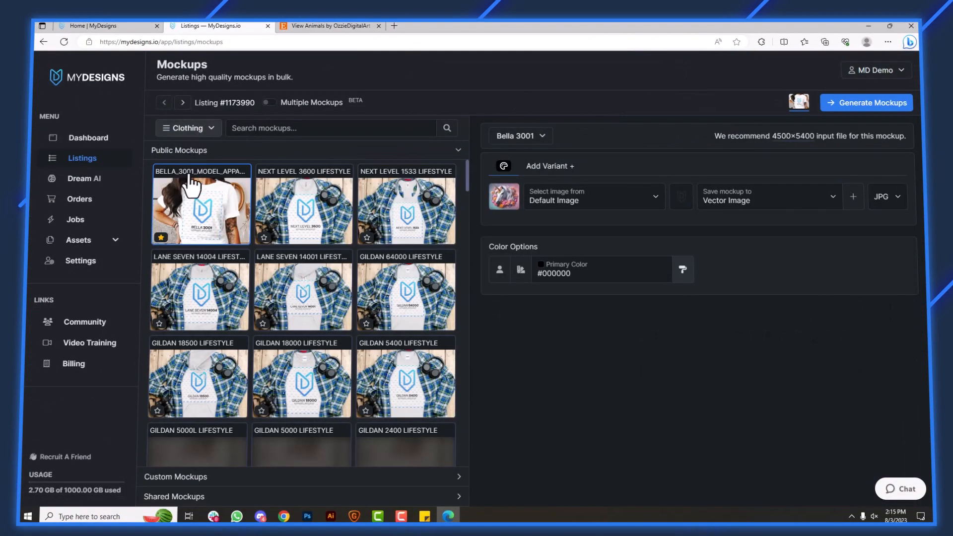
Show the Drinkware mockups and enable choosing multiple mockups at once
left_click(189, 128)
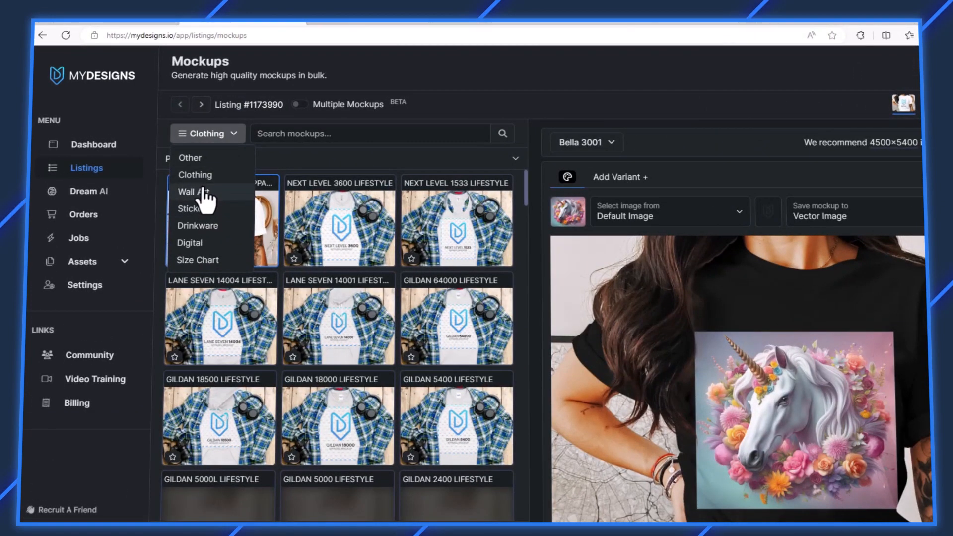
left_click(199, 226)
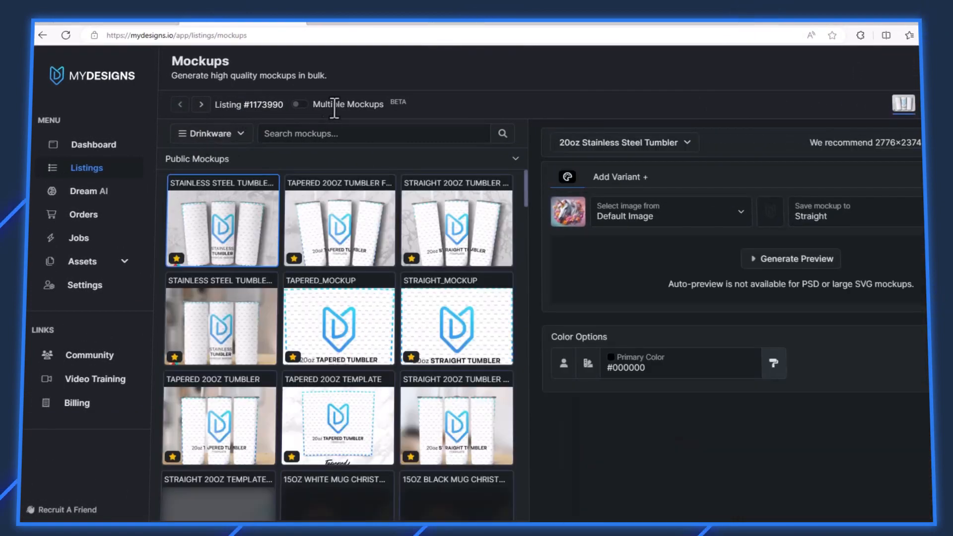
left_click_drag(309, 106, 403, 106)
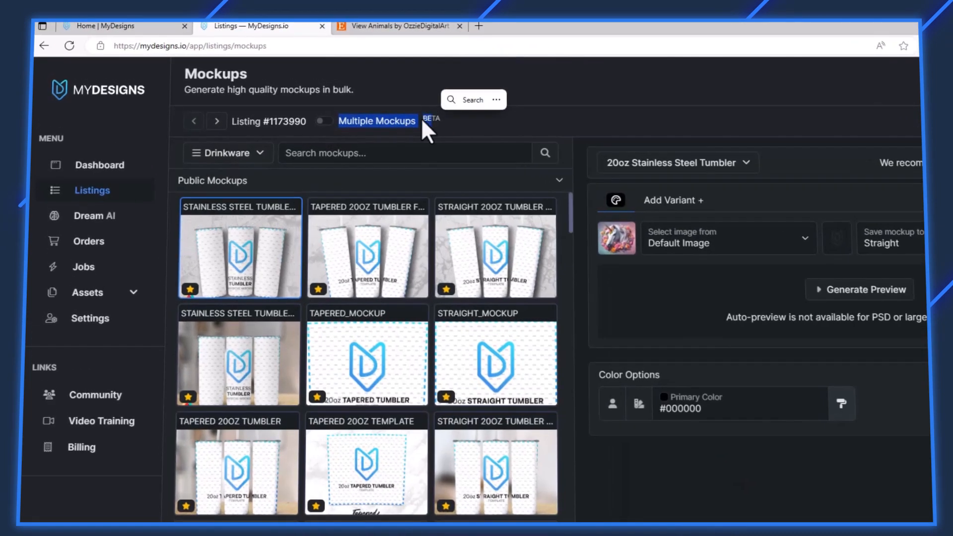
left_click(389, 103)
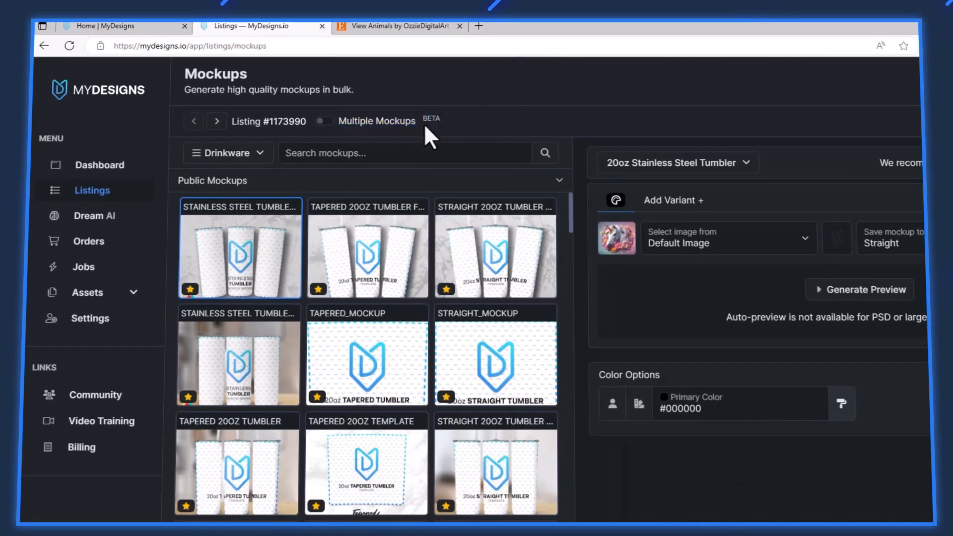
left_click(324, 121)
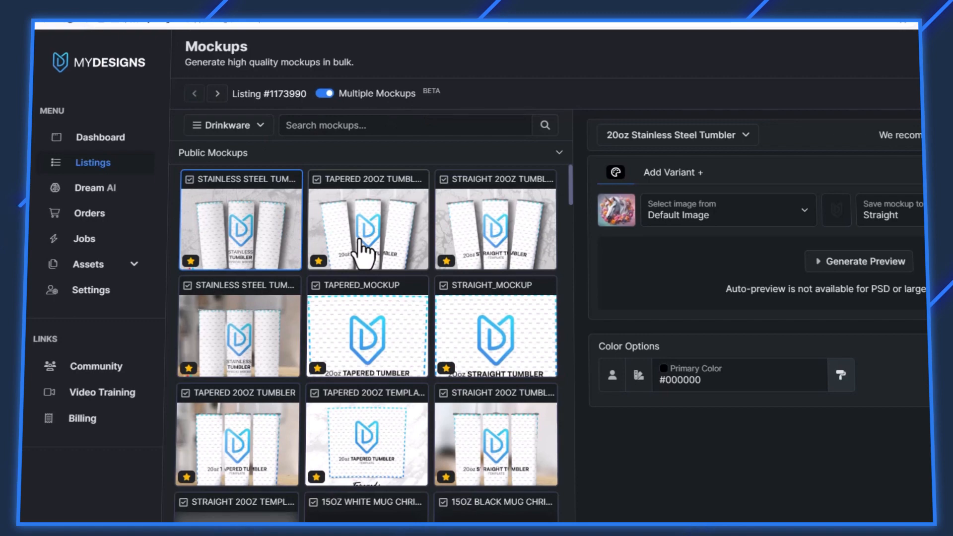
Add the TAPERED_MOCKUP template with PNG output and save it to the Tapered image slot
left_click(316, 287)
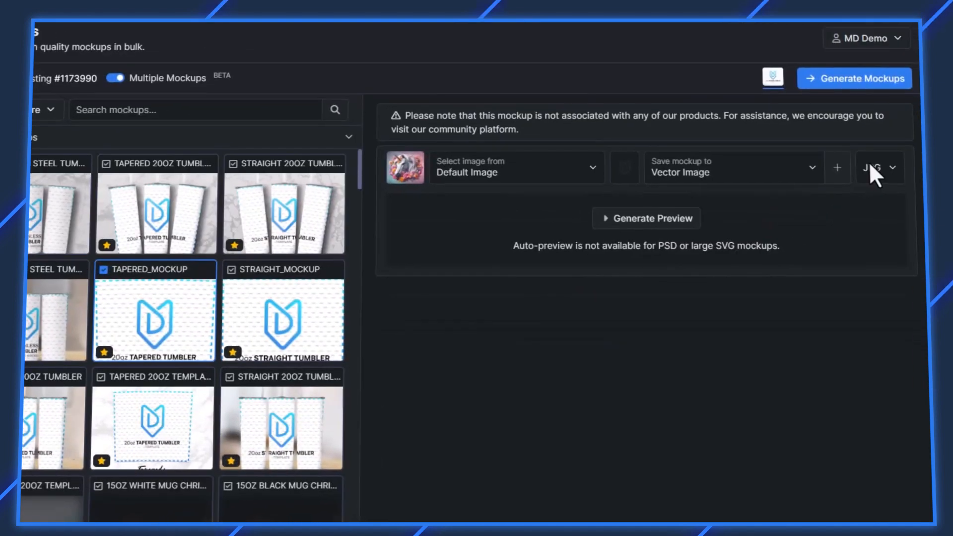
left_click(874, 169)
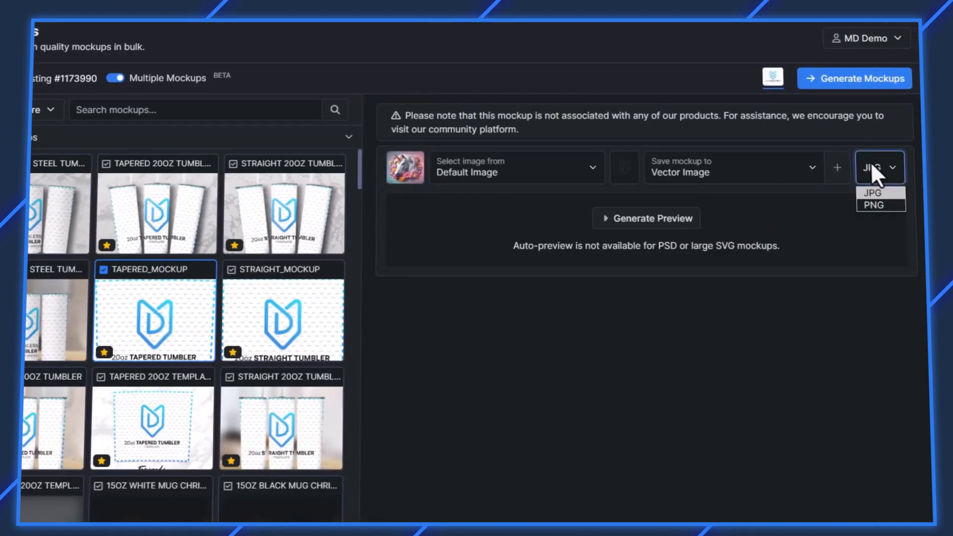
left_click(873, 204)
left_click(737, 175)
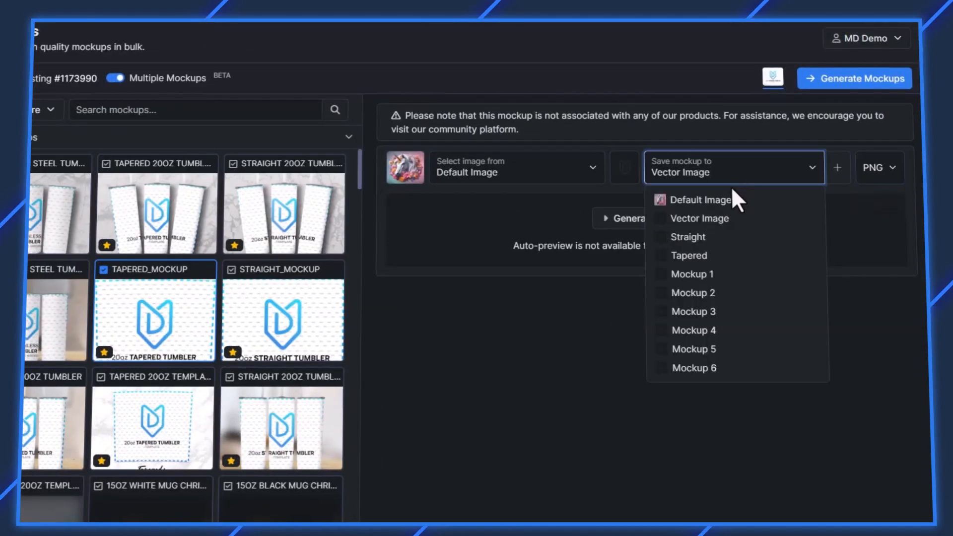
left_click(703, 254)
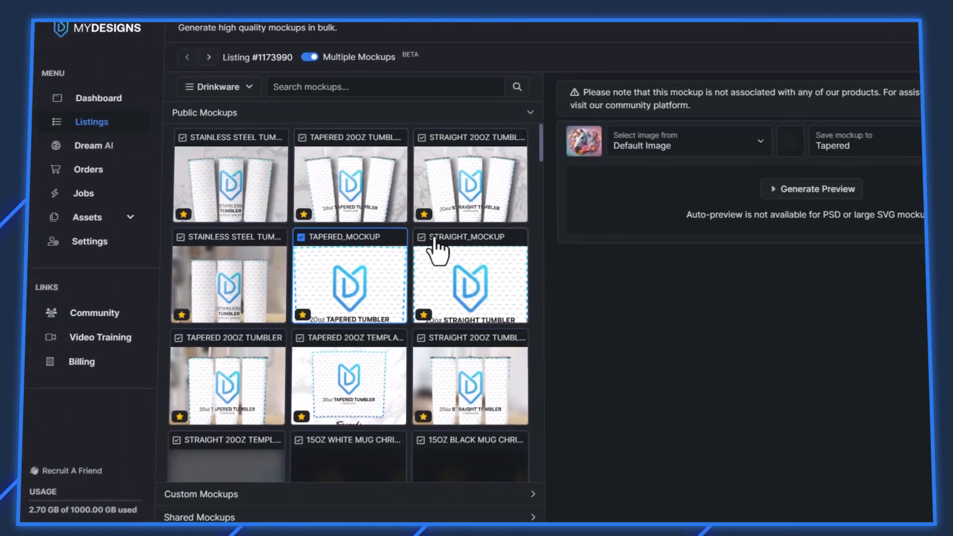
Add both Straight 20oz Tumbler photo mockups and save the marble-background one to Mockup 1
left_click(421, 144)
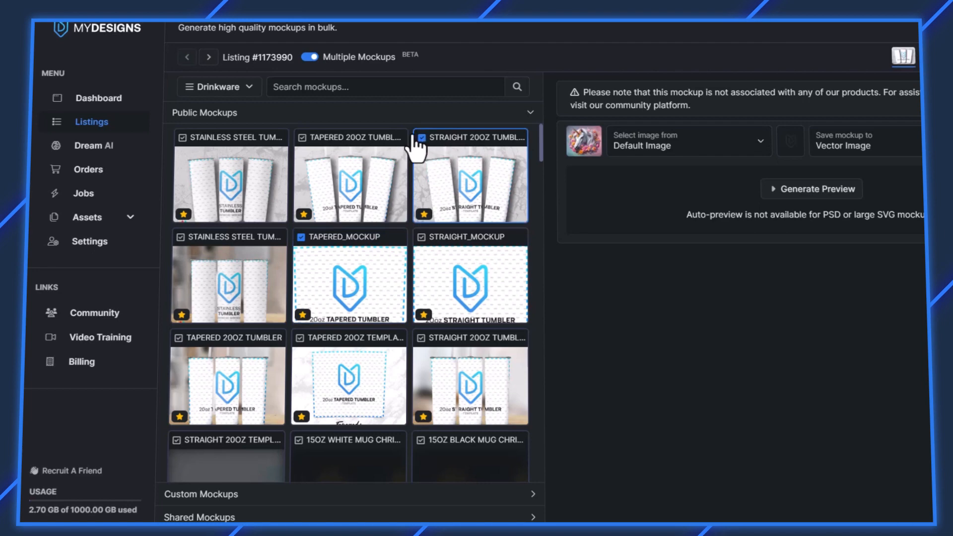
scroll(228, 291, "down", 1)
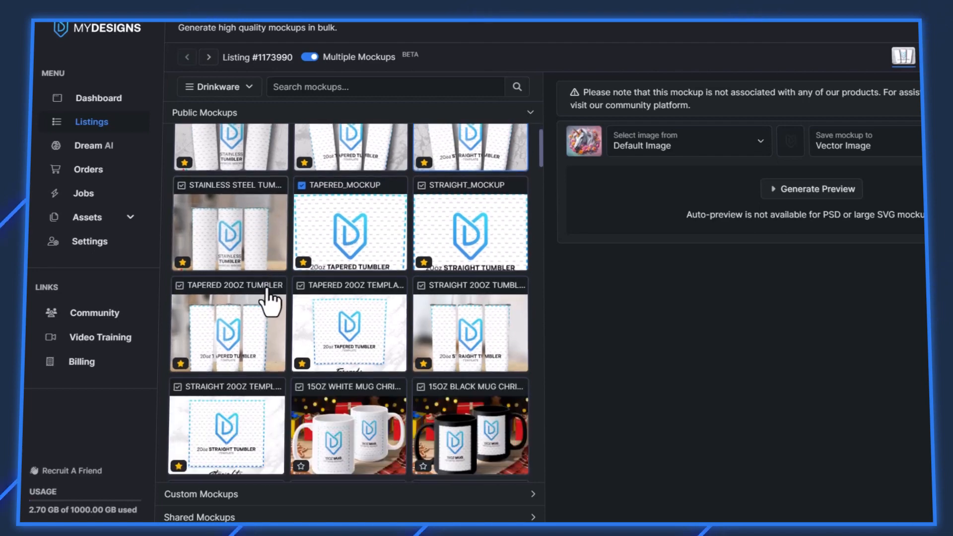
left_click(424, 294)
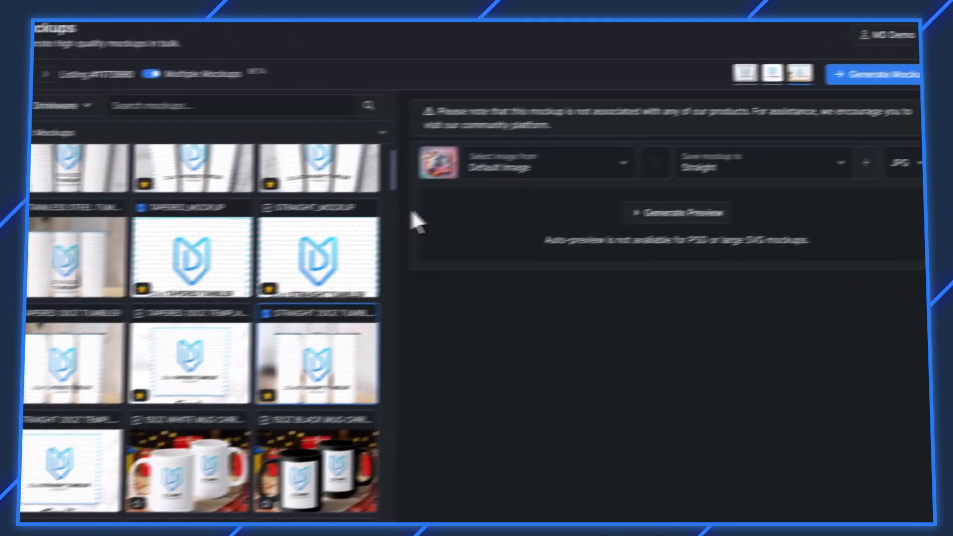
left_click(744, 73)
left_click(725, 169)
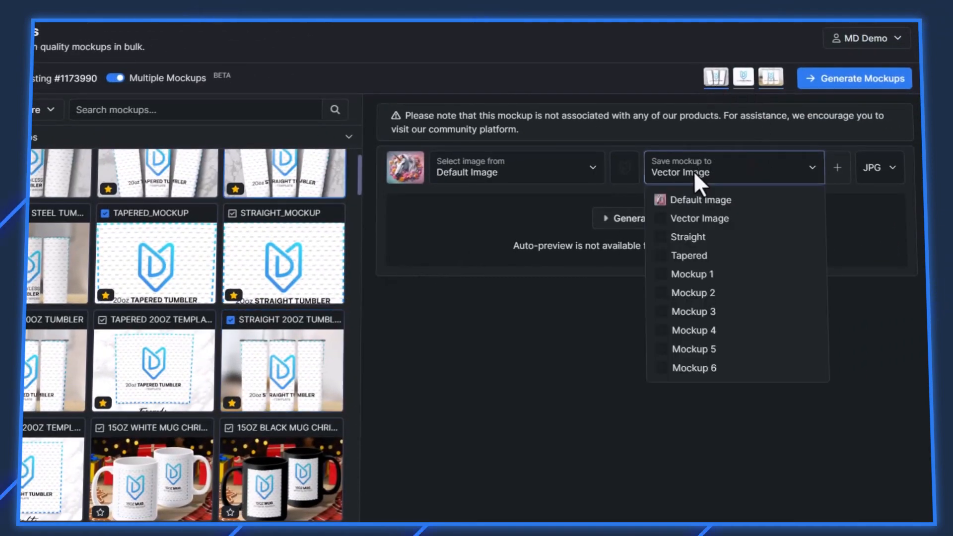
left_click(693, 275)
Save the second Straight 20oz Tumbler mockup, with the tumblers standing upright, to Mockup 2
left_click(771, 78)
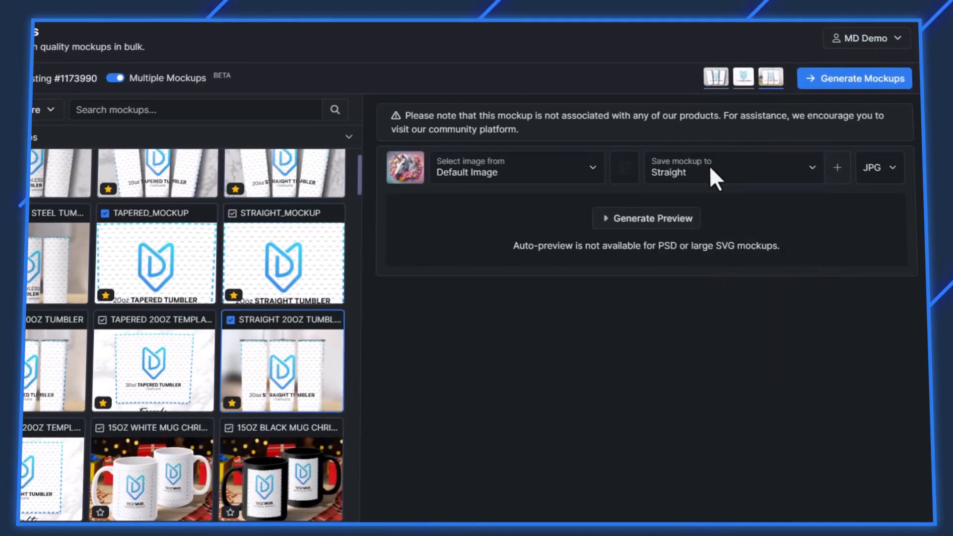
left_click(710, 168)
left_click(701, 294)
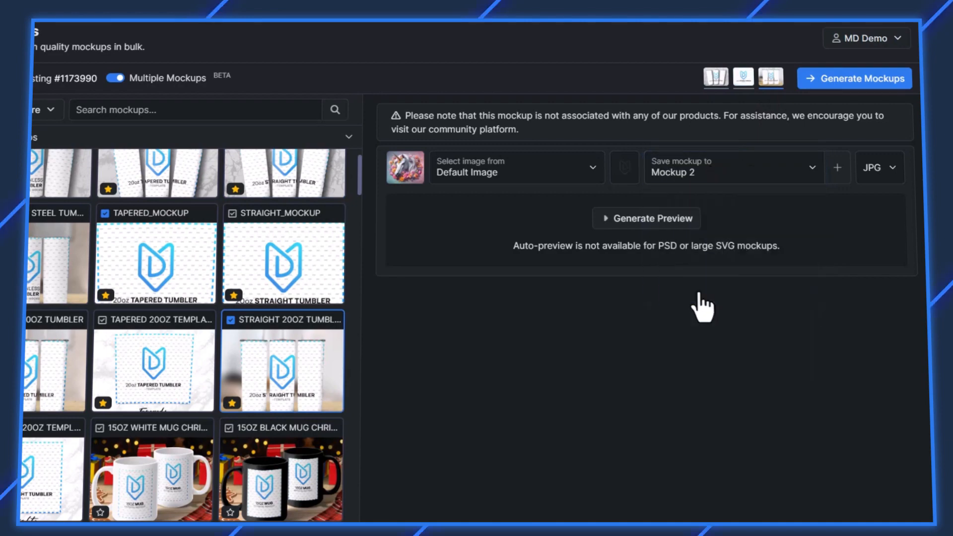
Add the Straight 20oz Template mockup and save it to Mockup 3
scroll(278, 342, "down", 1)
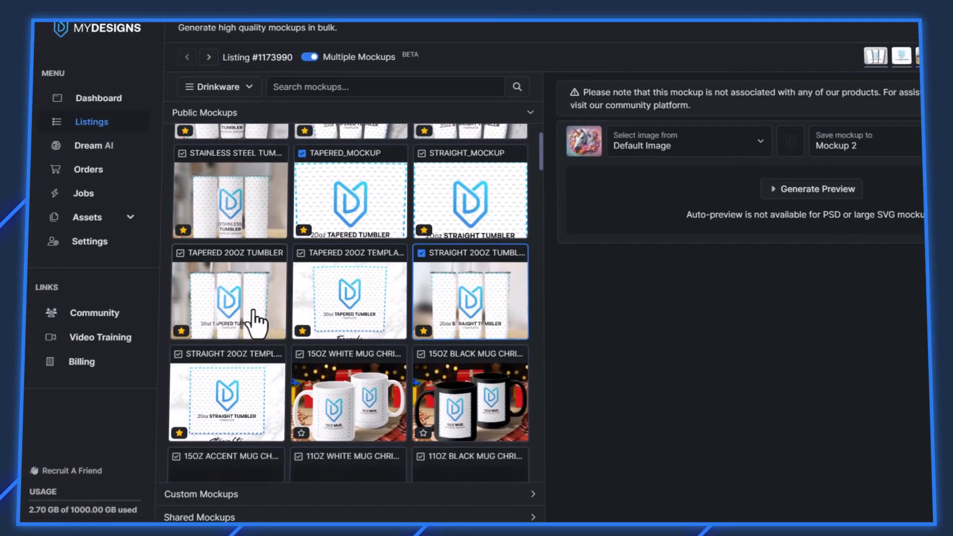
scroll(362, 291, "up", 2)
scroll(365, 293, "down", 3)
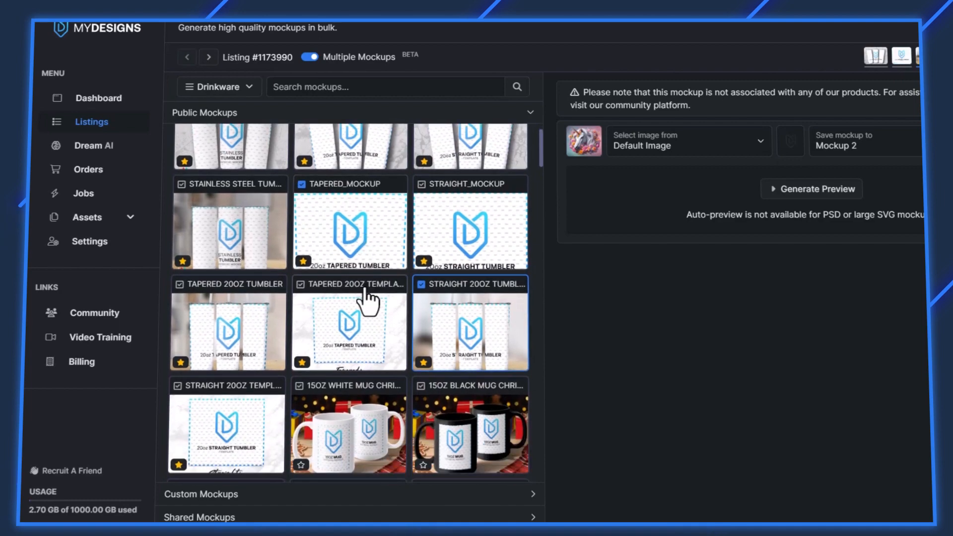
left_click(180, 348)
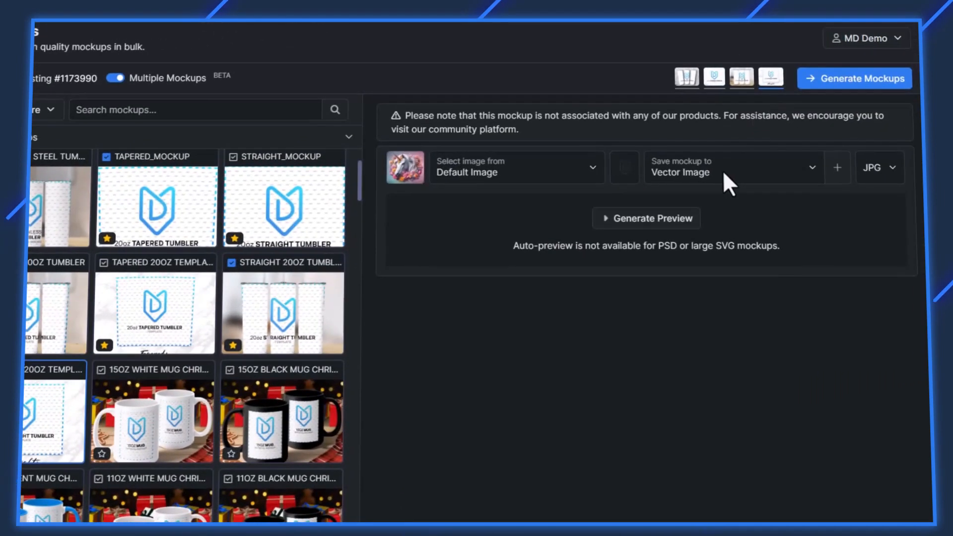
left_click(882, 145)
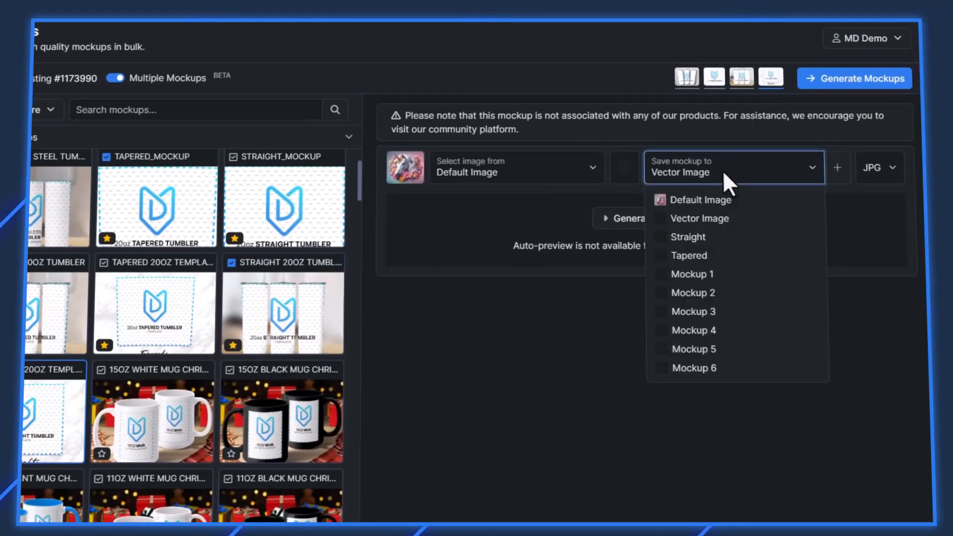
left_click(713, 312)
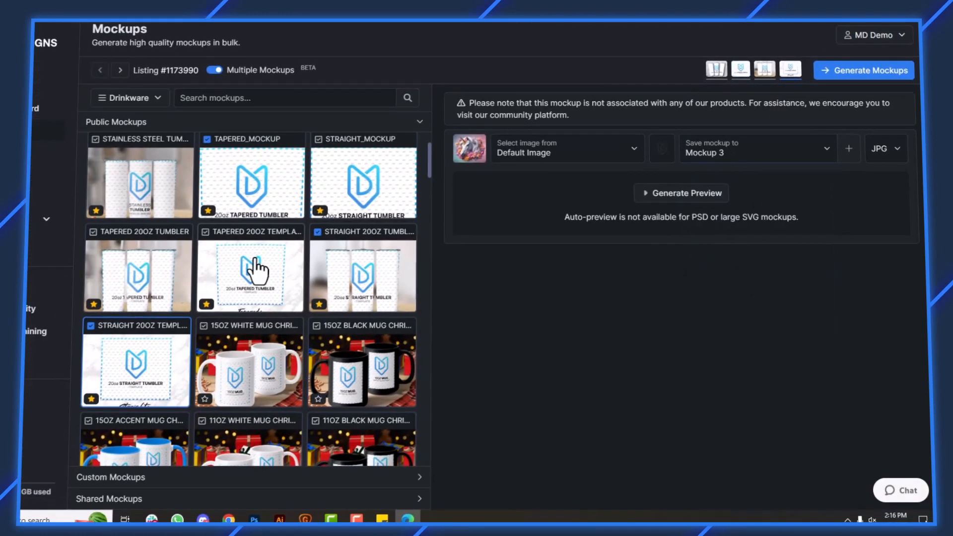
Add the Tapered 20oz Template mockup and save it to Mockup 4
left_click(101, 269)
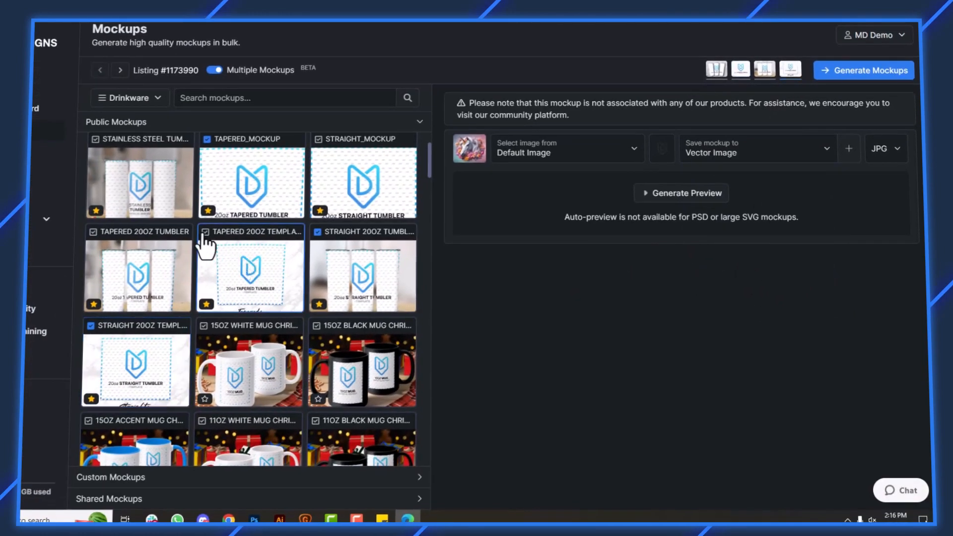
left_click(204, 232)
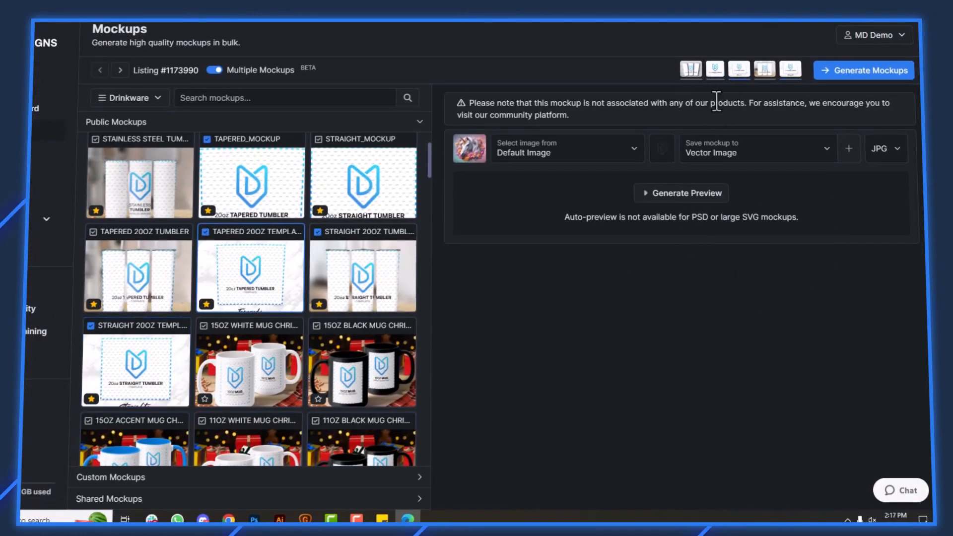
left_click(752, 157)
left_click(747, 290)
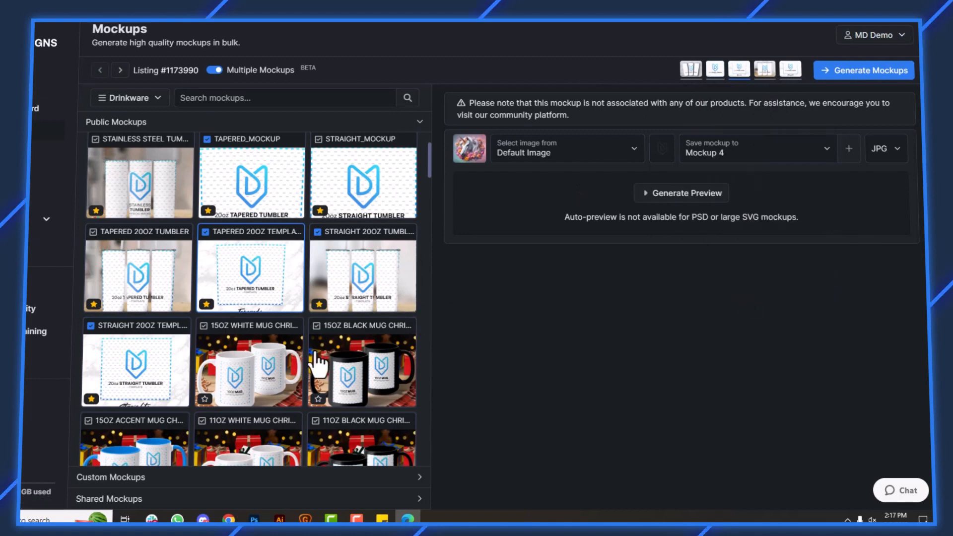
Review the save slot and file format assigned to each of the selected mockups
scroll(286, 288, "down", 2)
scroll(283, 286, "up", 4)
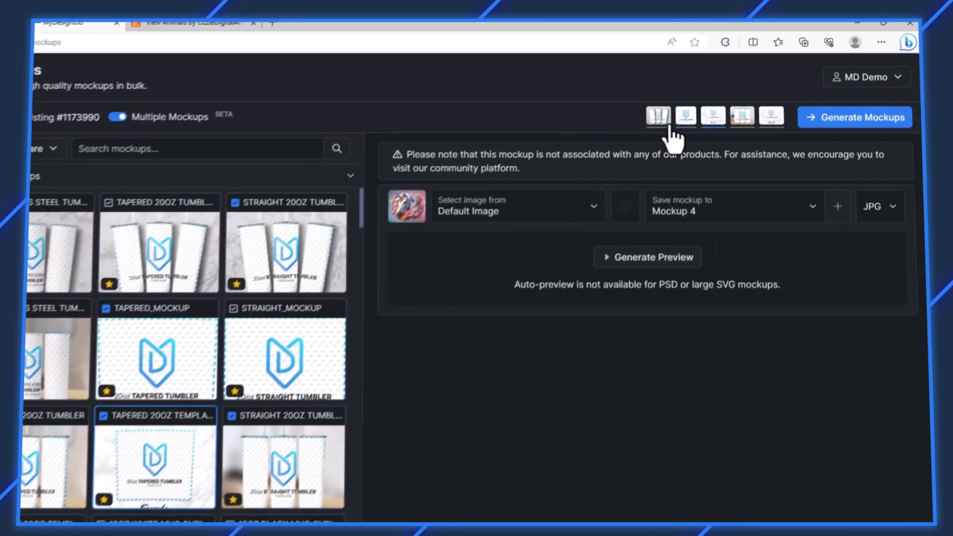
left_click(690, 69)
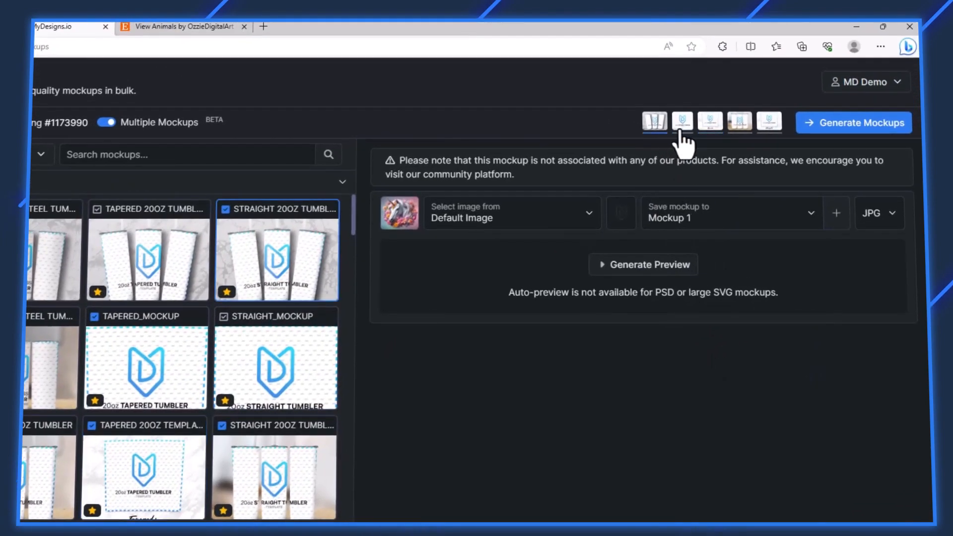
left_click(681, 130)
left_click(710, 129)
left_click(740, 129)
left_click(770, 129)
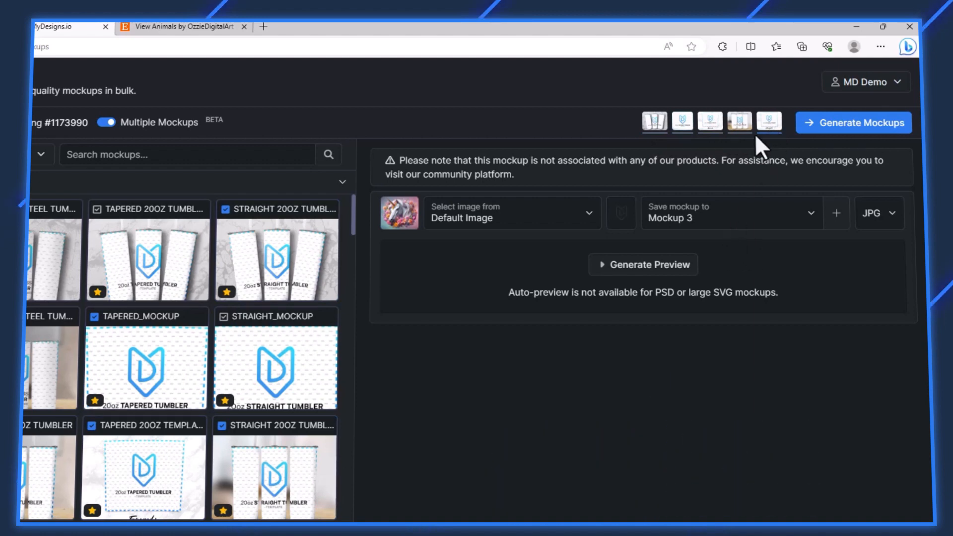
left_click(741, 124)
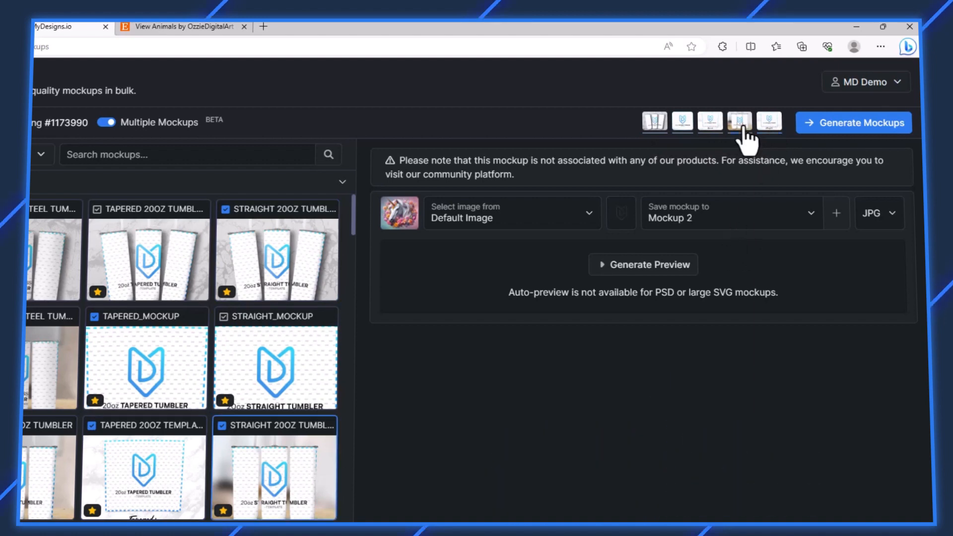
left_click(710, 126)
left_click(681, 127)
left_click(656, 127)
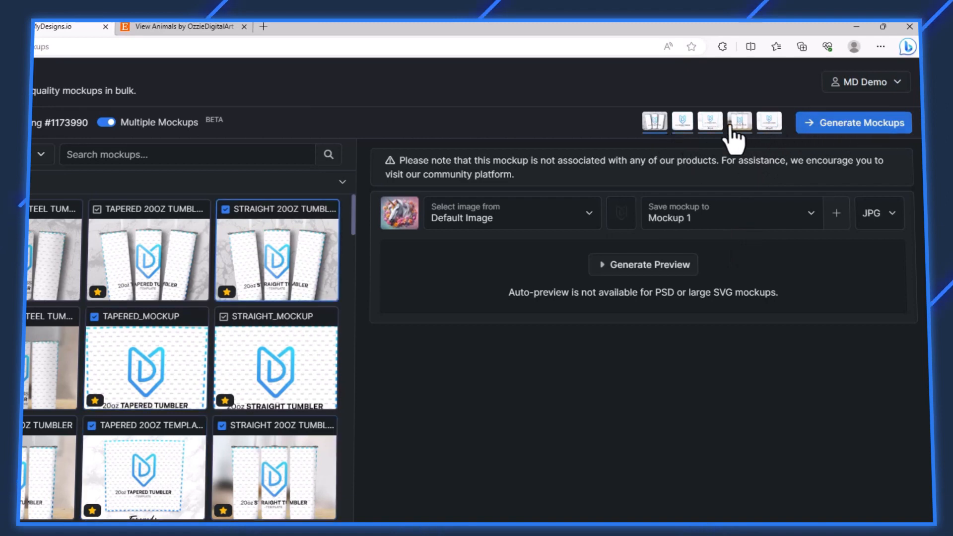
left_click(680, 129)
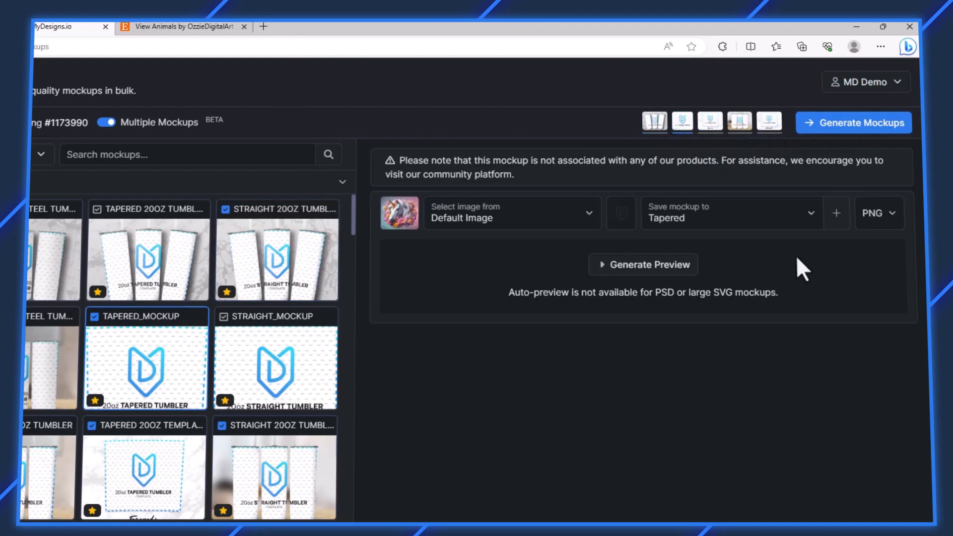
Check the selected mockups' save slots once more and generate these mockups for all selected listings
left_click(660, 127)
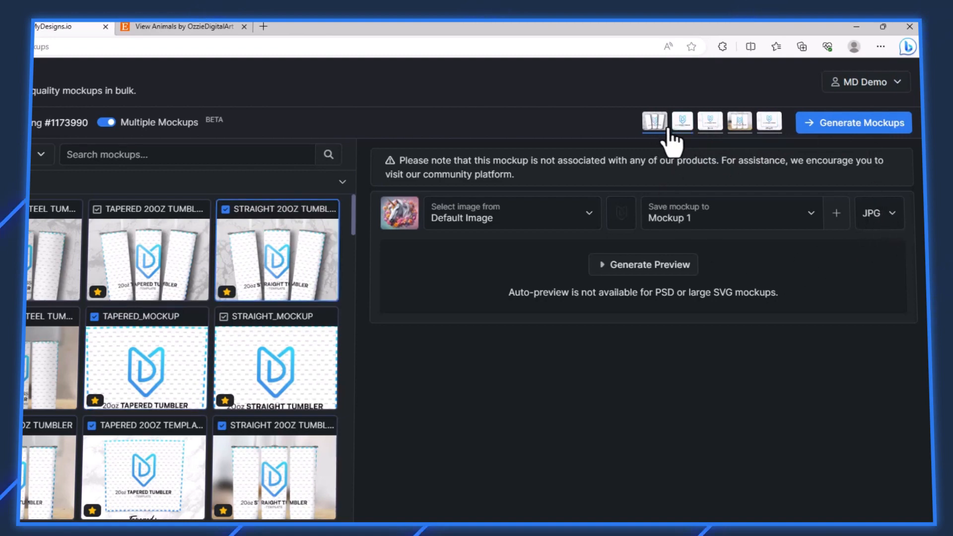
left_click(683, 128)
left_click(740, 127)
left_click(768, 127)
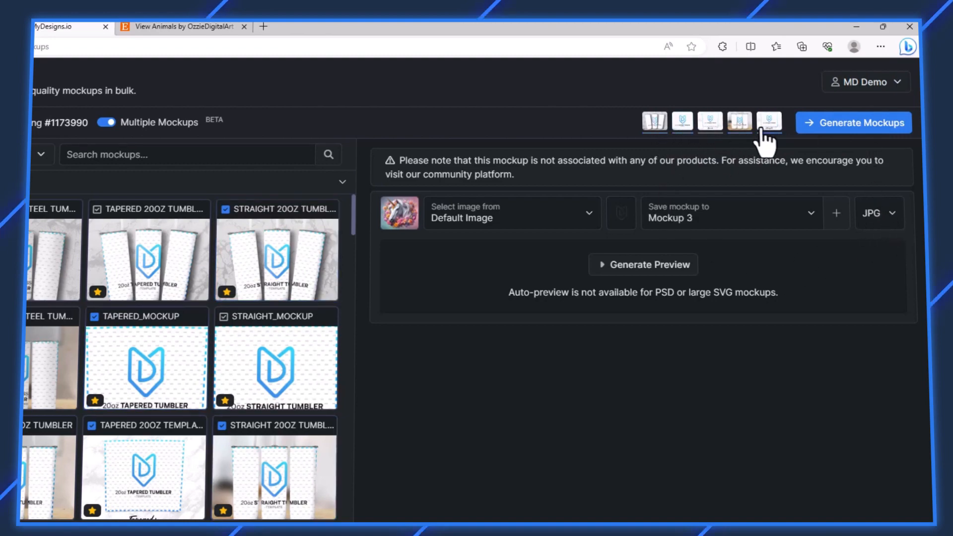
left_click(852, 124)
left_click(454, 201)
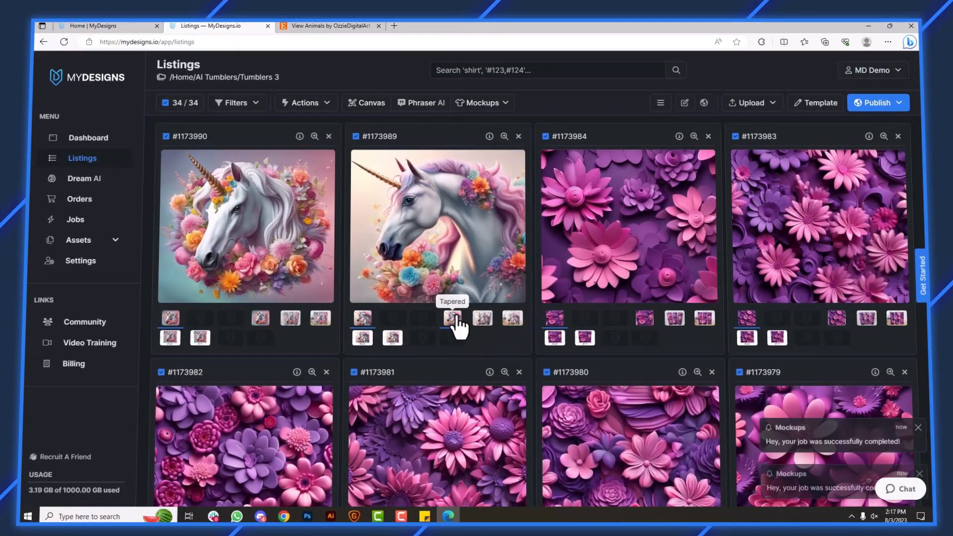
Compare the Tapered images with the Default Image of the purple flower listing
left_click(452, 319)
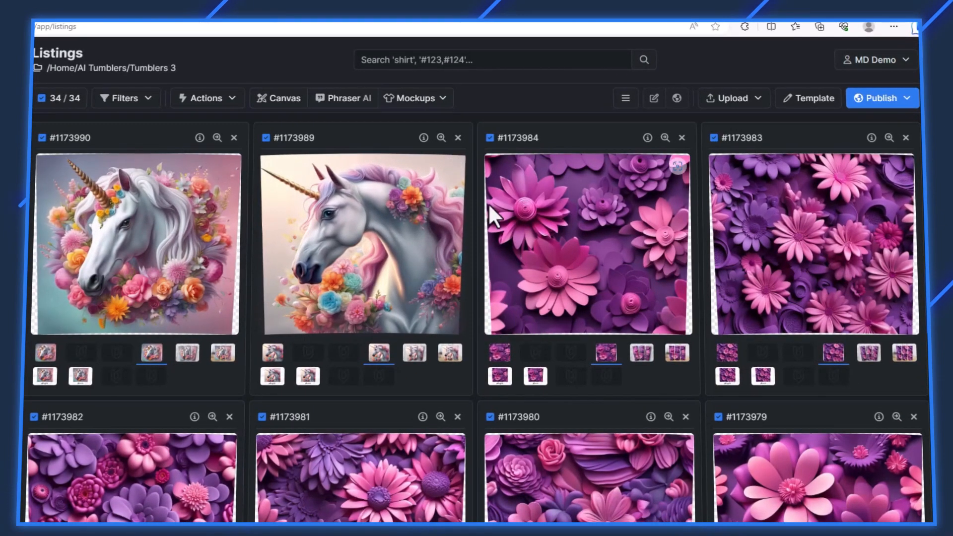
left_click(496, 354)
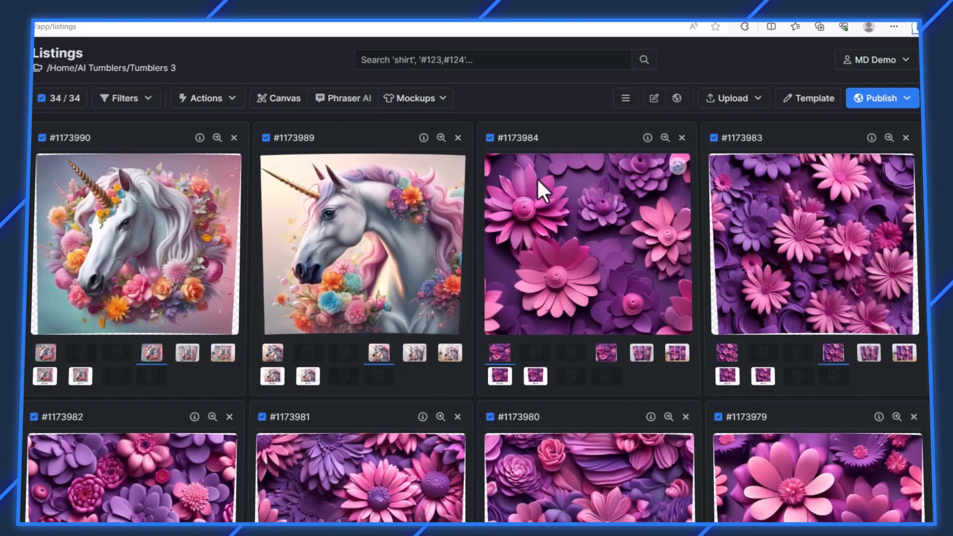
left_click(607, 355)
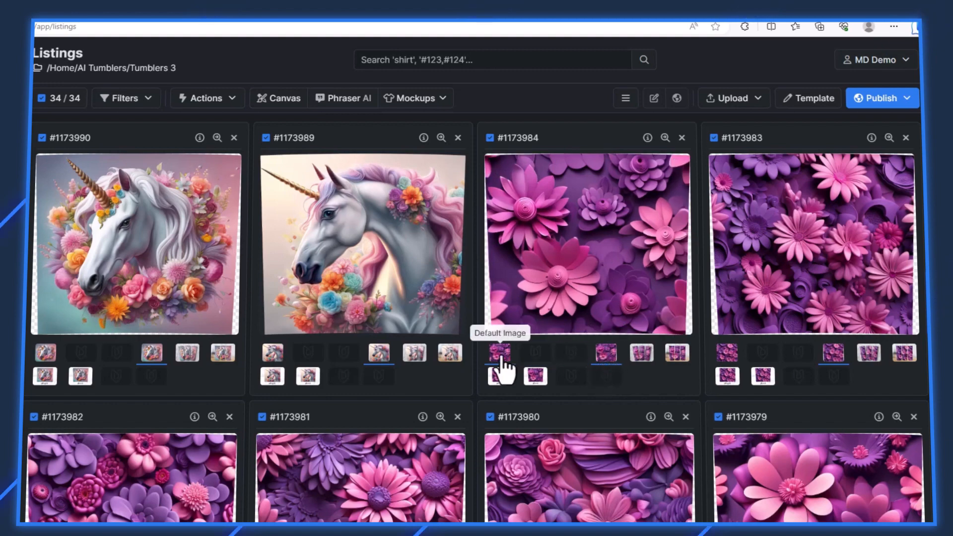
left_click(499, 356)
left_click(602, 356)
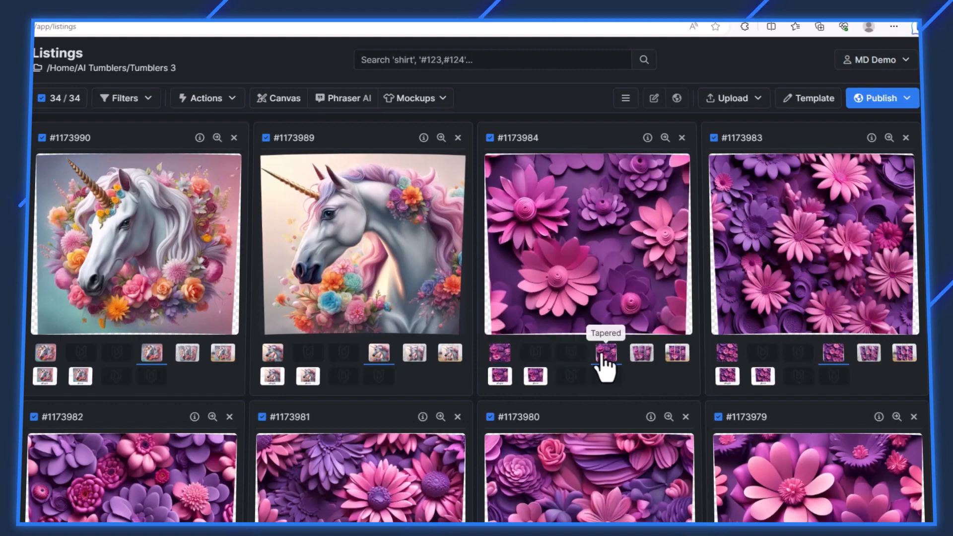
Look through the Mockup 1 images of the listings on both pages of the Tumblers 3 folder
left_click(643, 353)
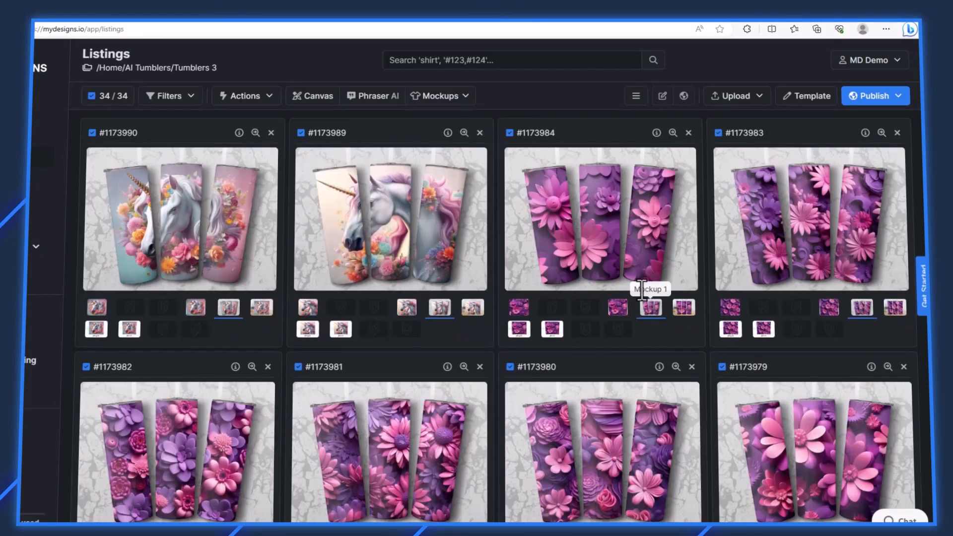
scroll(667, 276, "down", 10)
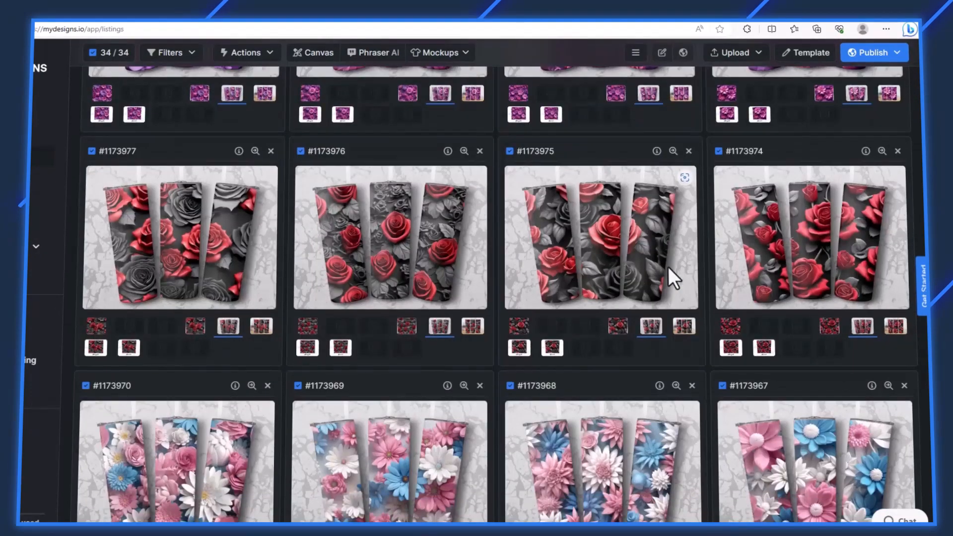
scroll(668, 265, "down", 12)
scroll(670, 273, "up", 3)
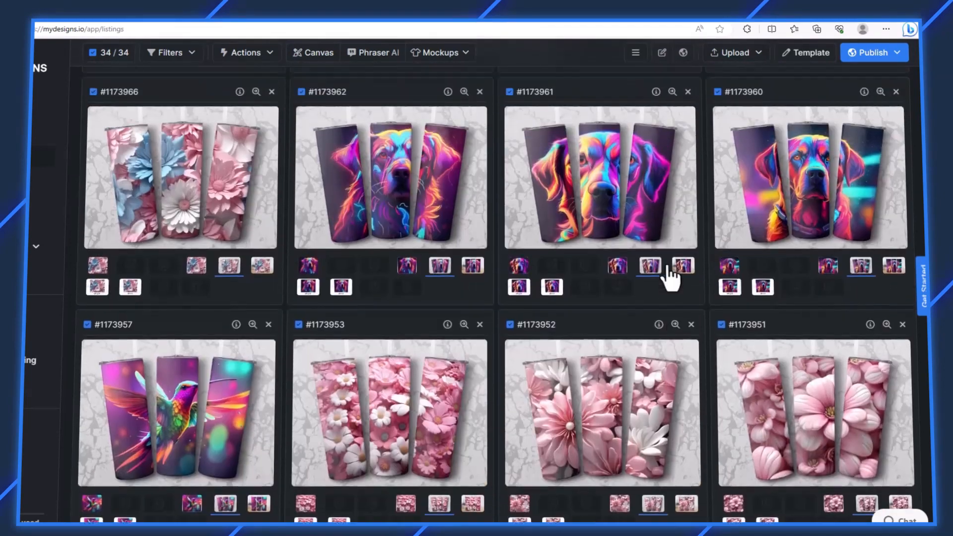
scroll(813, 256, "down", 3)
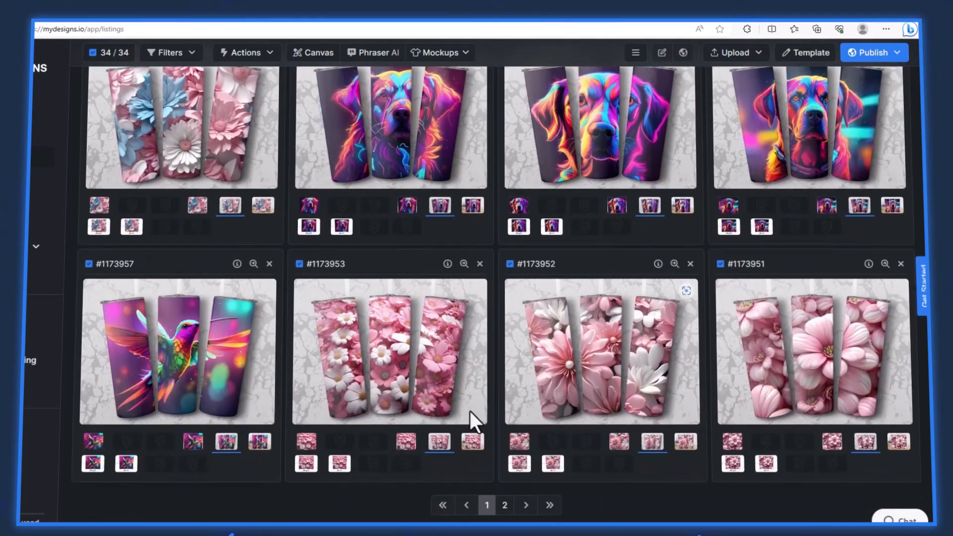
left_click(503, 505)
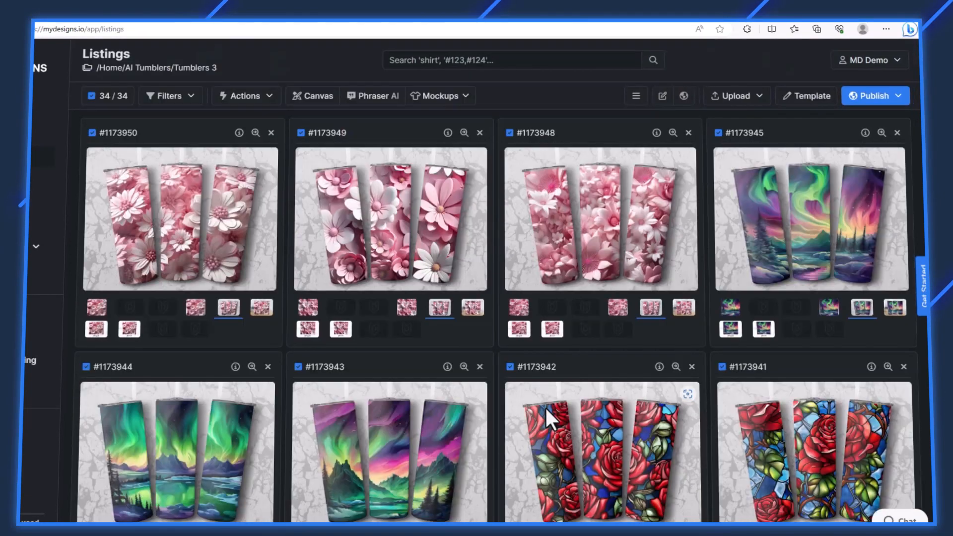
scroll(544, 407, "down", 3)
scroll(541, 412, "down", 5)
scroll(539, 412, "up", 7)
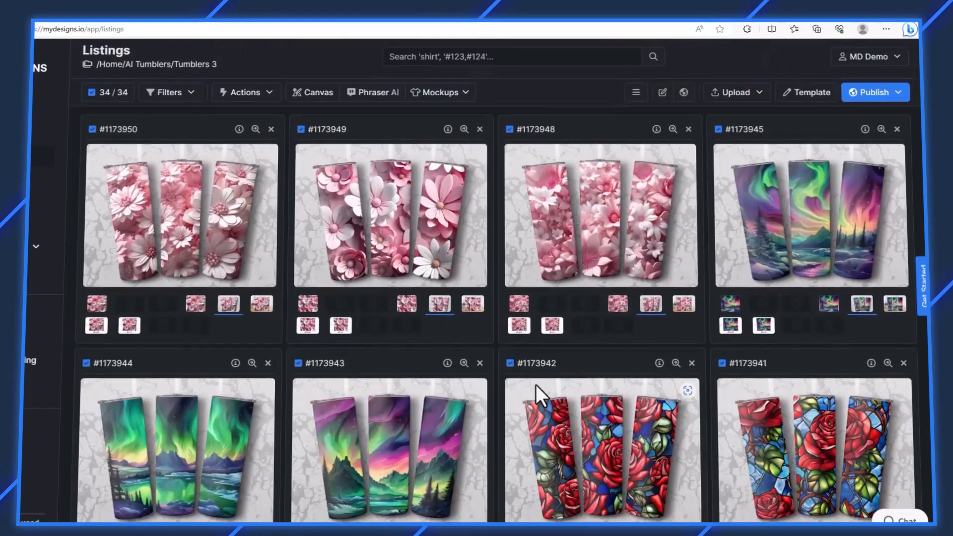
scroll(538, 398, "down", 7)
left_click(487, 506)
scroll(563, 427, "up", 10)
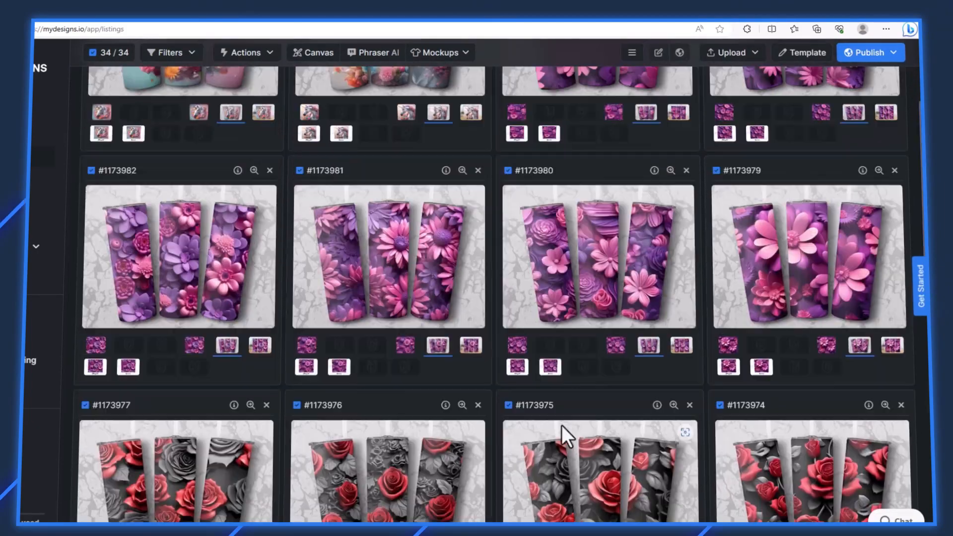
Look through the Mockup 2 images of the listings
left_click(681, 309)
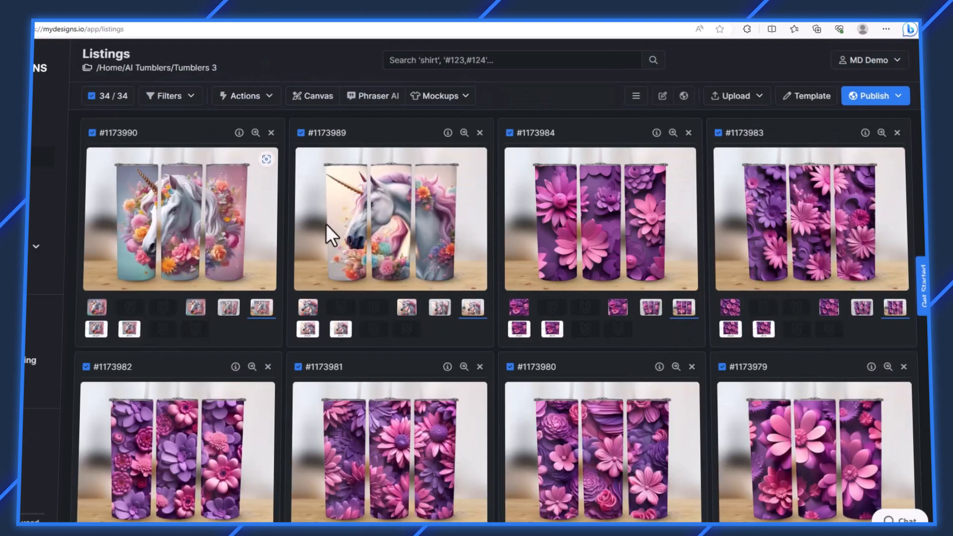
scroll(636, 227, "down", 15)
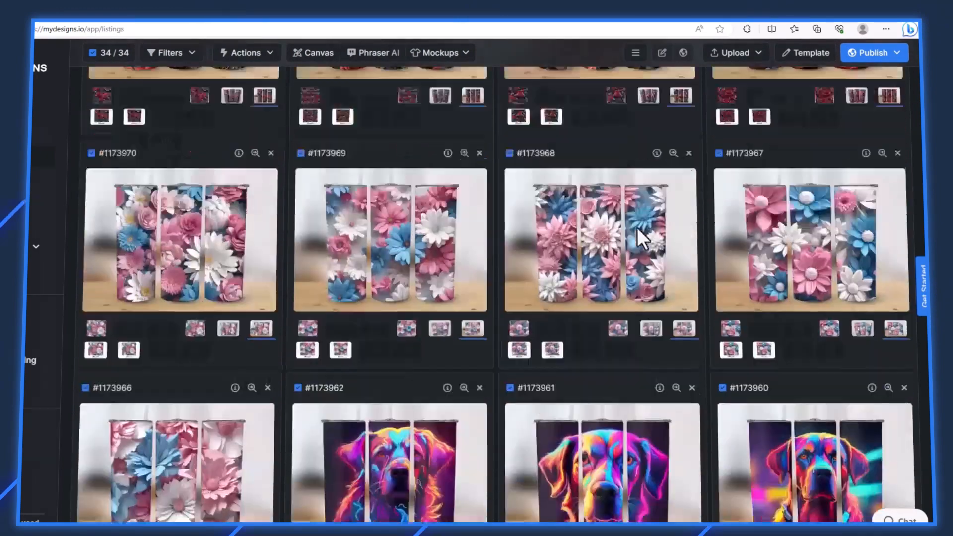
scroll(635, 231, "up", 15)
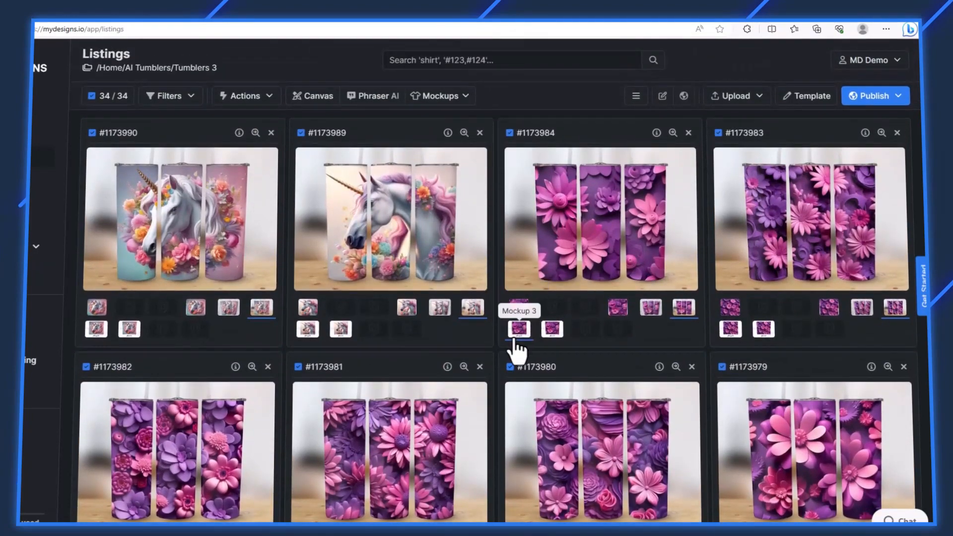
Examine the Mockup 3 and Mockup 4 template images across the listings
left_click(518, 329)
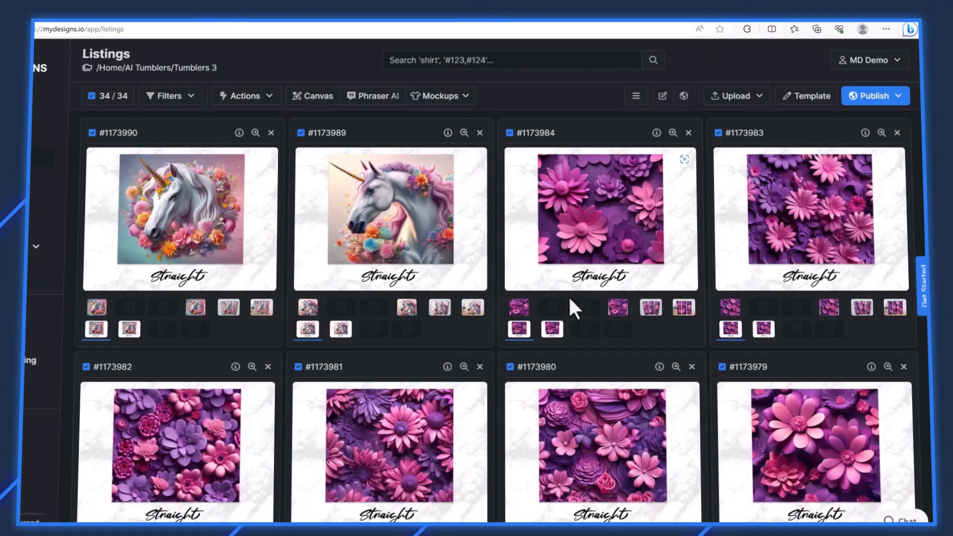
left_click(552, 328)
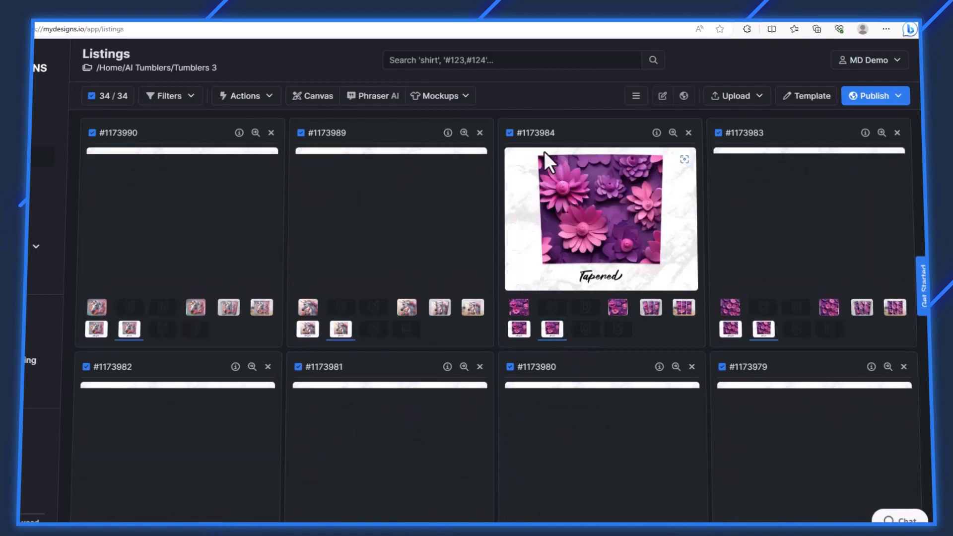
scroll(725, 243, "down", 10)
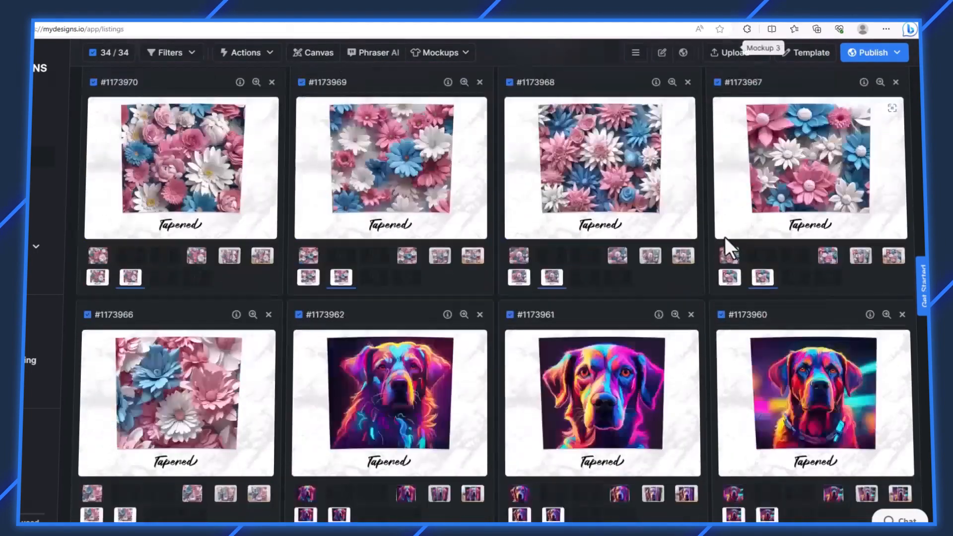
scroll(725, 239, "down", 5)
scroll(681, 217, "up", 15)
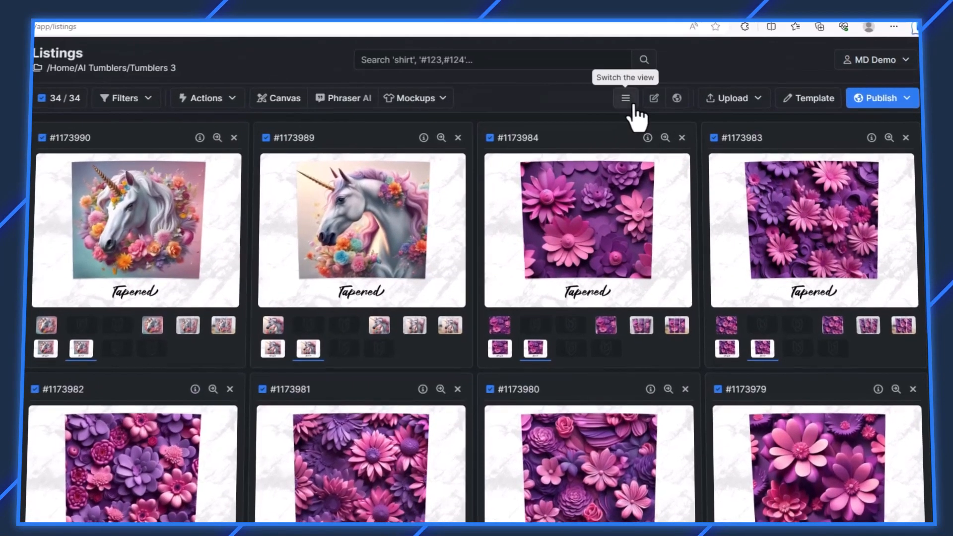
Switch to the list view and start video mockups for the listings, excluding Tapered and Default Image from the input file slots
left_click(636, 96)
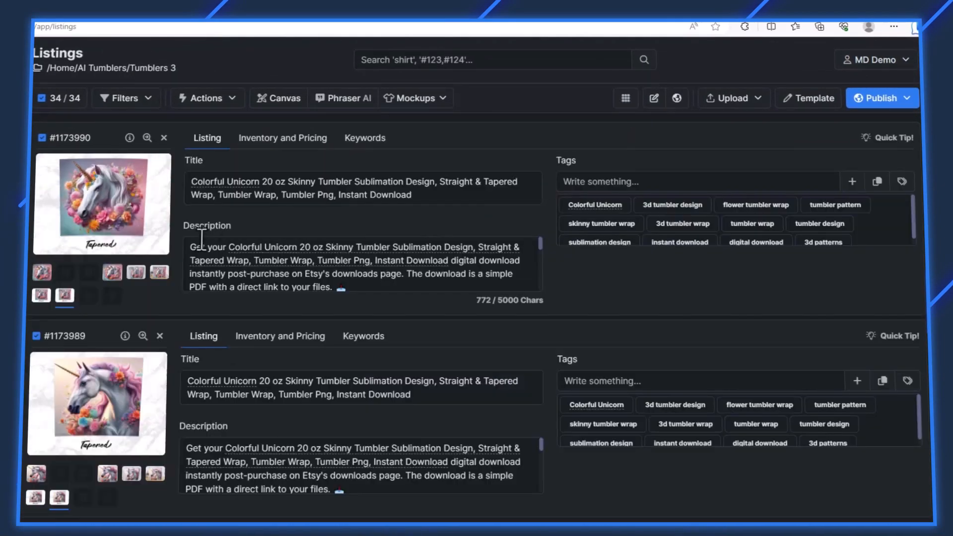
left_click(436, 102)
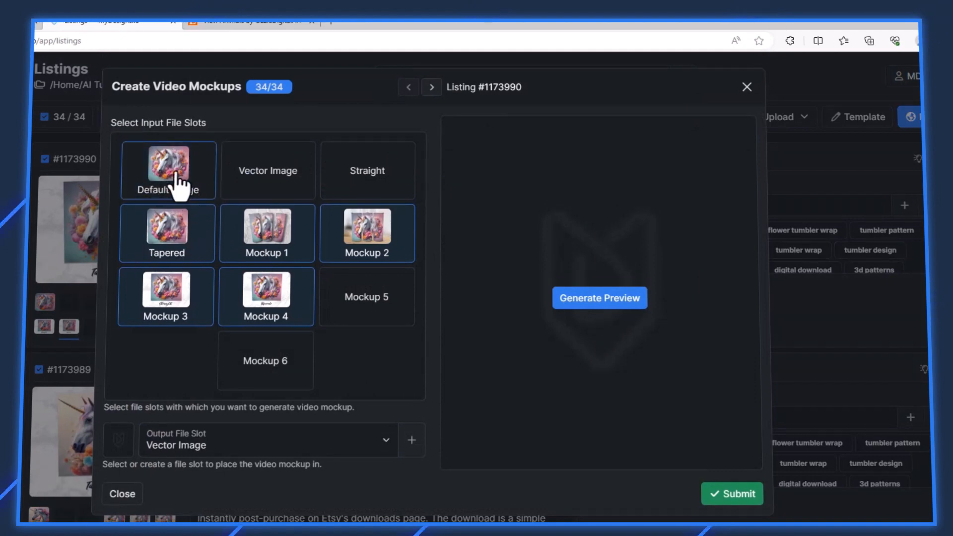
left_click(162, 211)
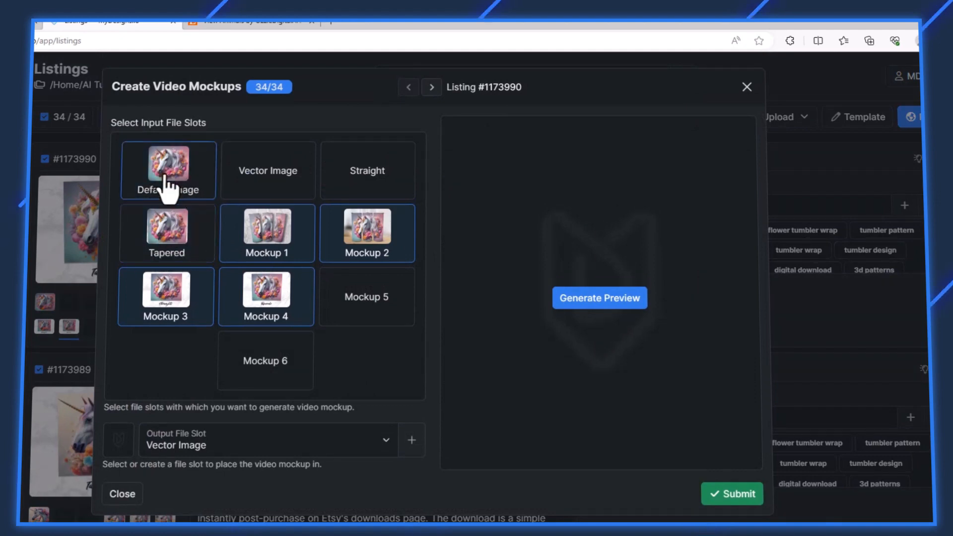
left_click(170, 186)
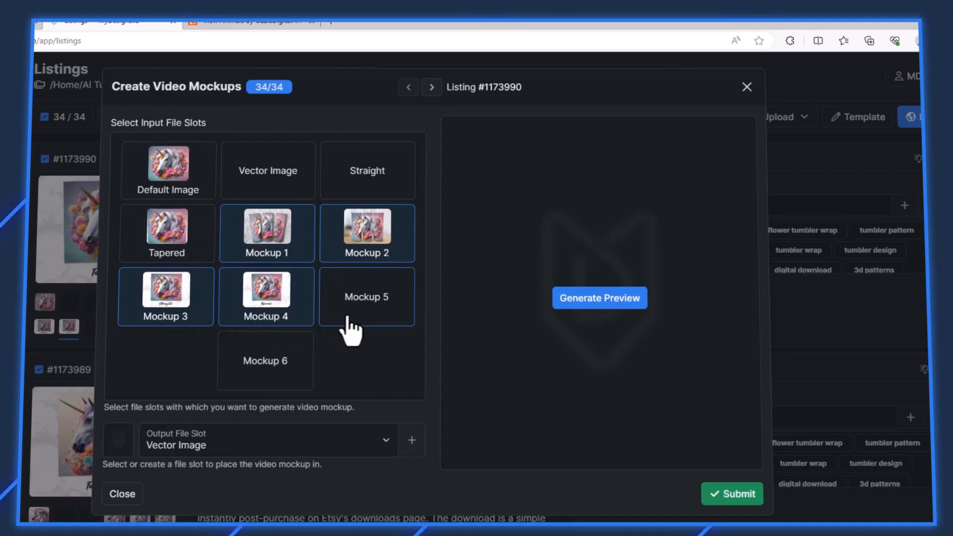
Set Mockup 5 as the video's output file slot and submit the video mockups
left_click(239, 443)
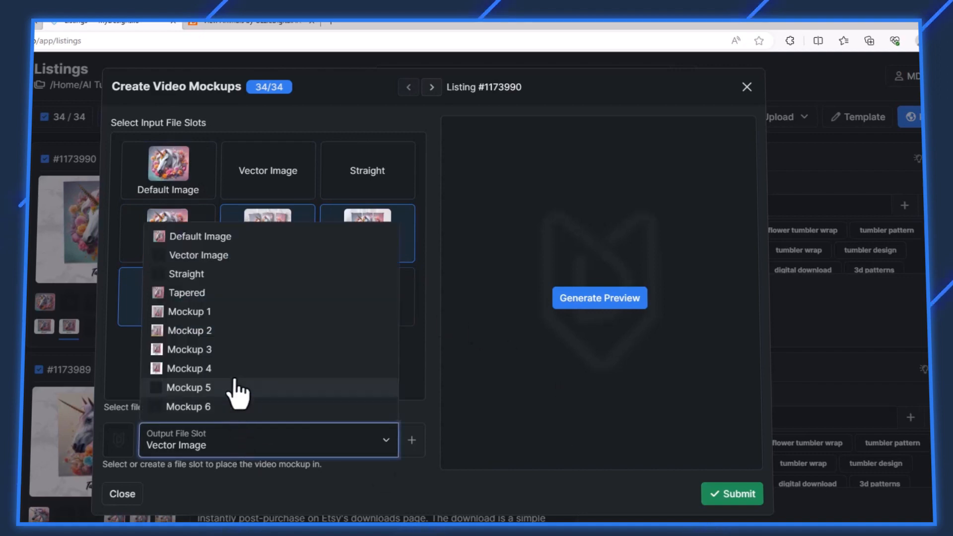
left_click(218, 388)
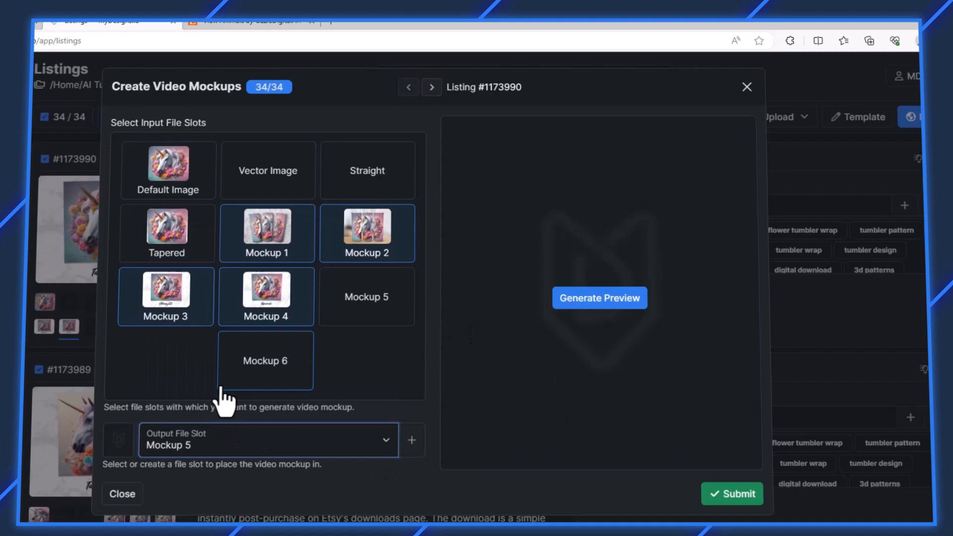
left_click(720, 500)
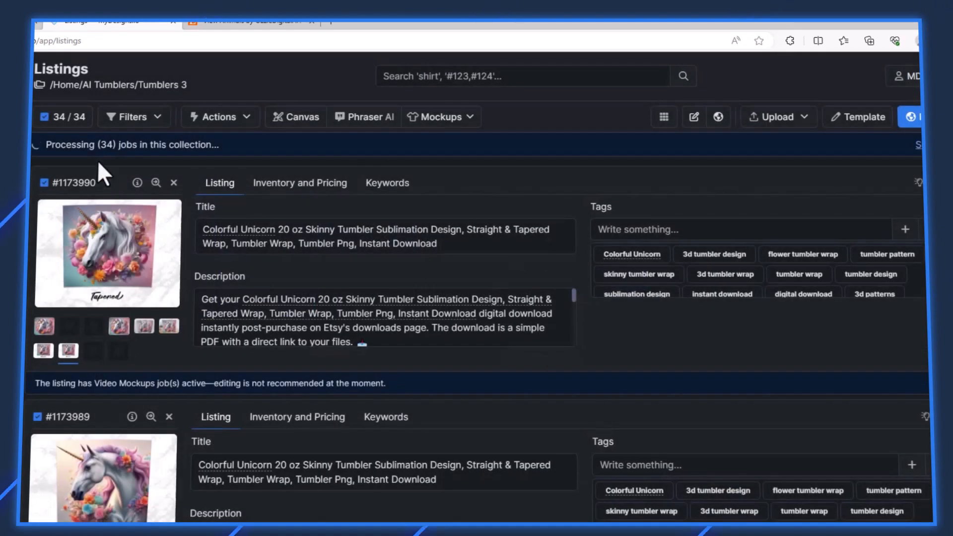
left_click_drag(98, 145, 116, 145)
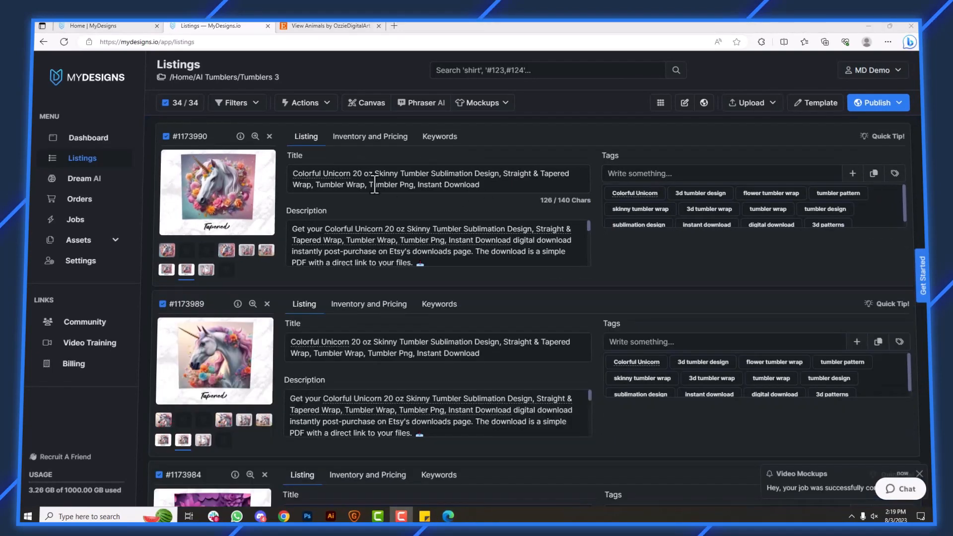
Show the Mockup 5 videos in the grid view, play the first unicorn listing's video and look over the other listings
left_click(206, 269)
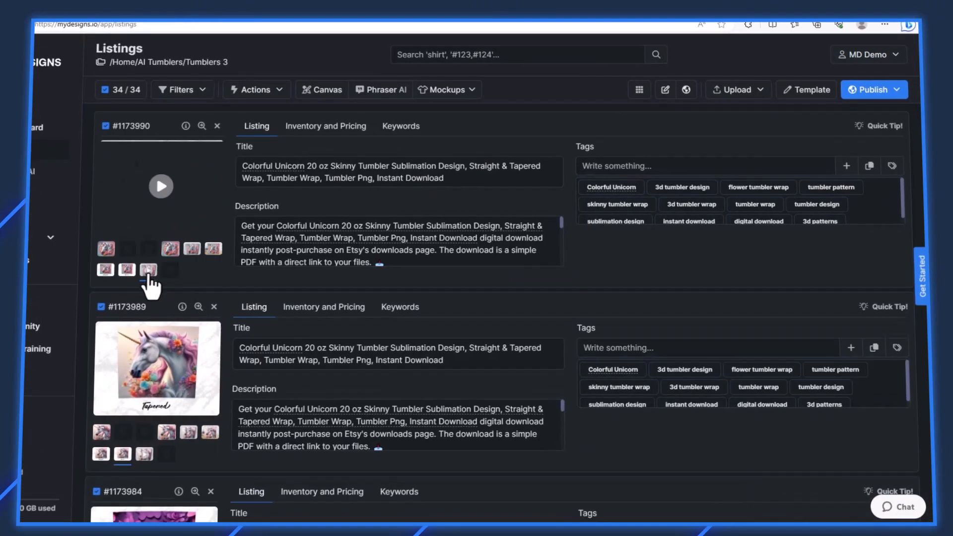
left_click(639, 90)
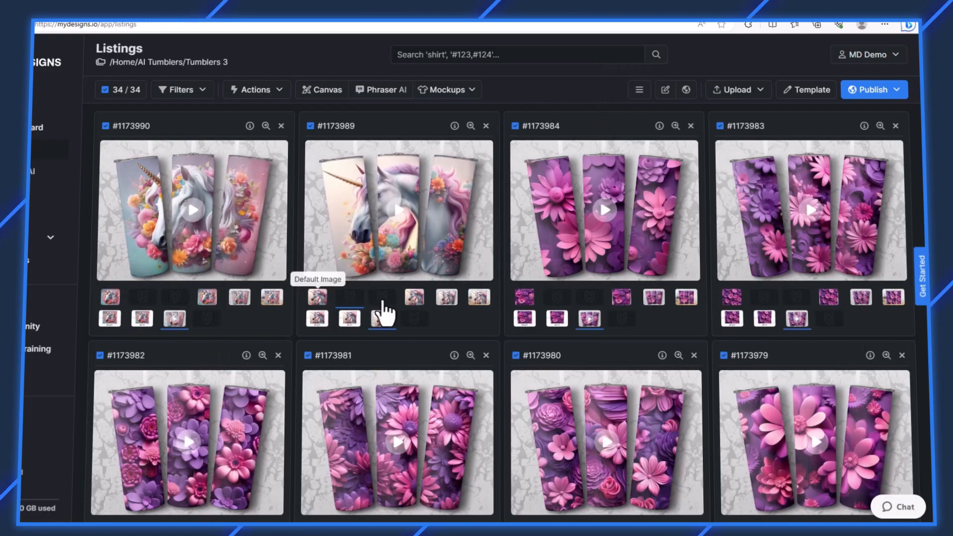
left_click(198, 213)
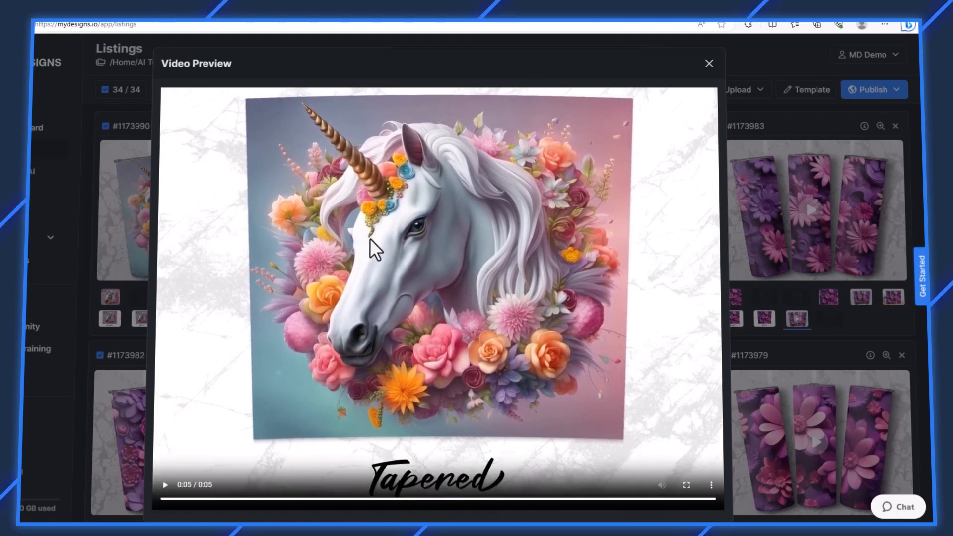
left_click(709, 63)
scroll(606, 275, "down", 8)
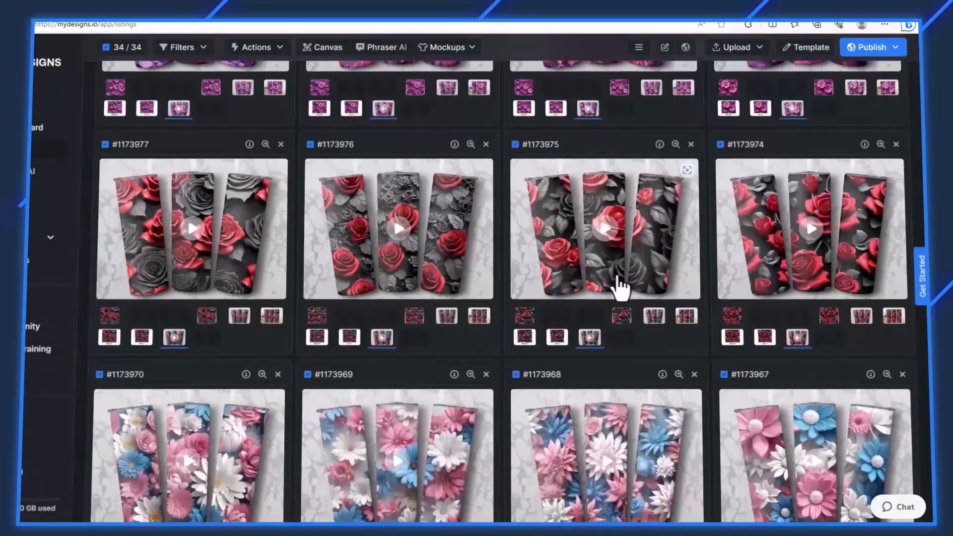
scroll(621, 285, "up", 10)
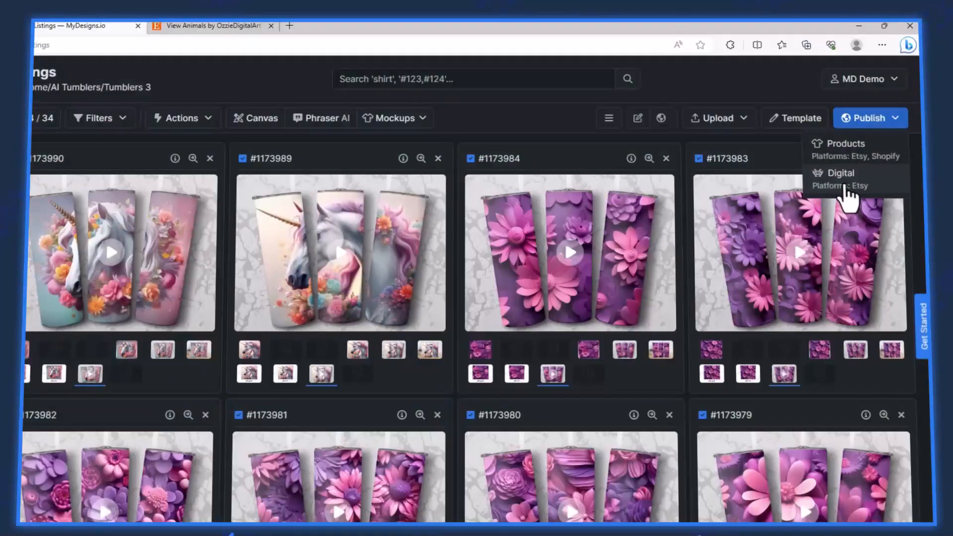
Start a digital publish to Etsy in the select-files-to-sell mode, with the Default Image and Tapered slots as the files to sell
left_click(848, 196)
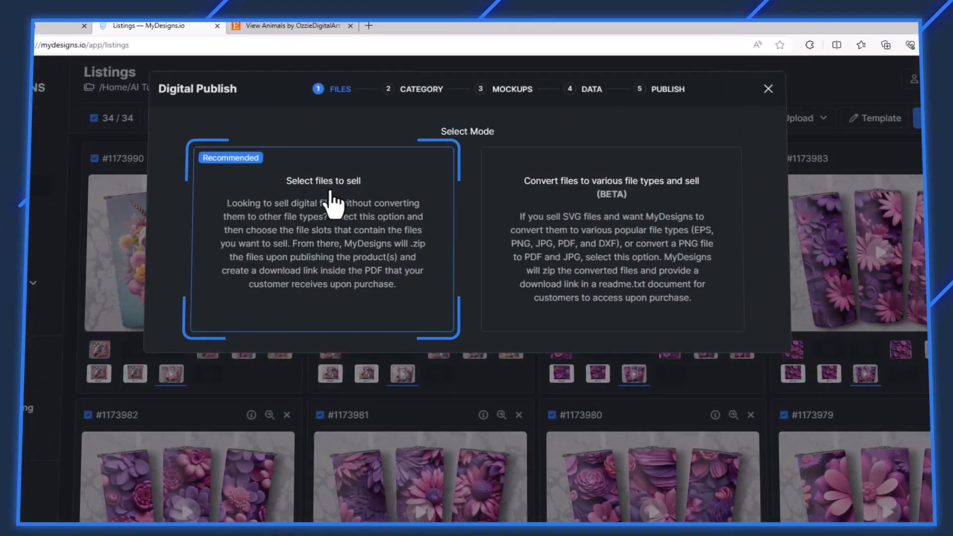
left_click(322, 231)
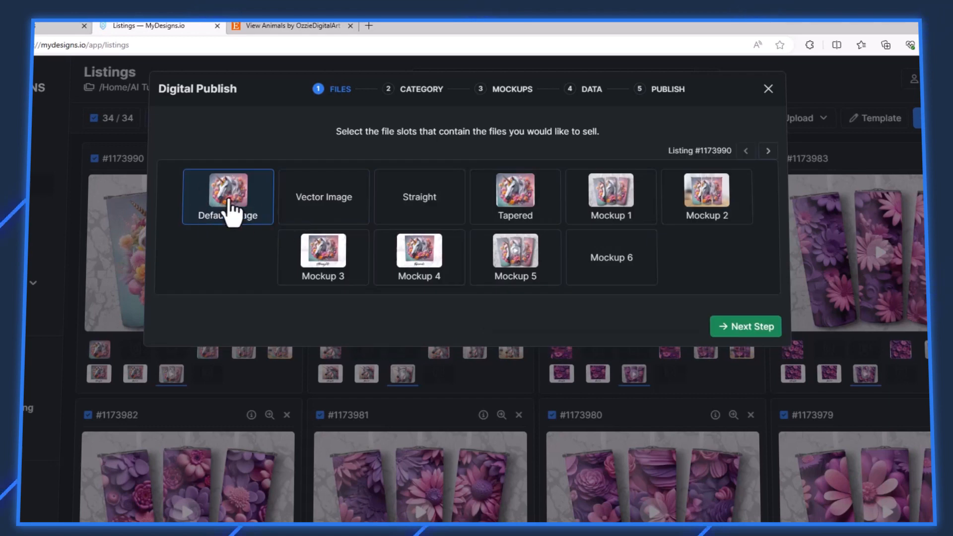
left_click(521, 203)
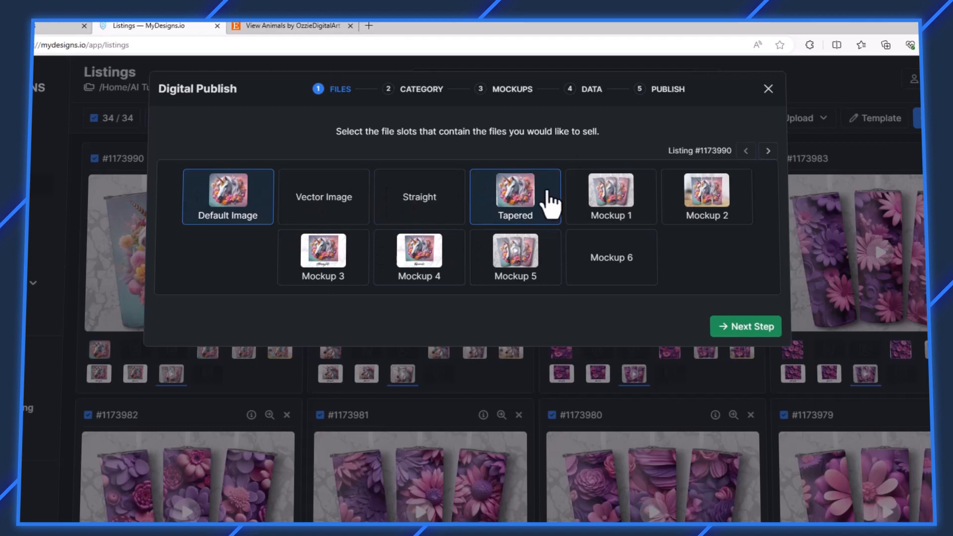
left_click(742, 329)
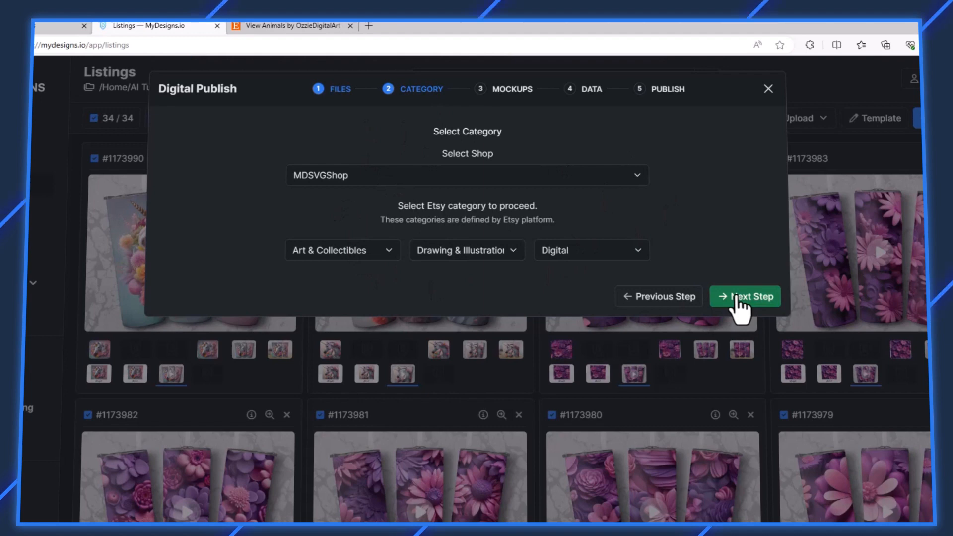
Choose the MDSVGShop shop and accept the Art & Collectibles, Drawing & Illustration, Digital category for the listings
left_click(522, 174)
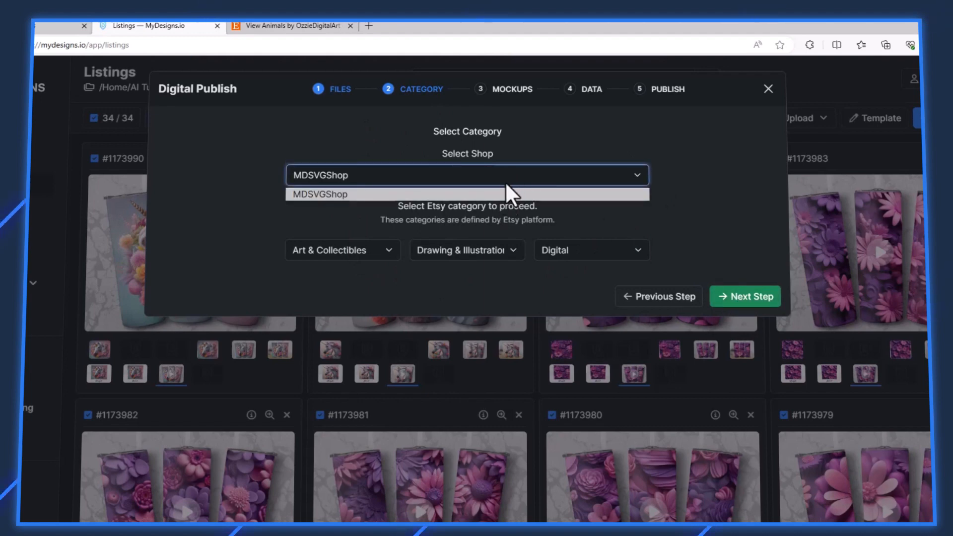
left_click(498, 194)
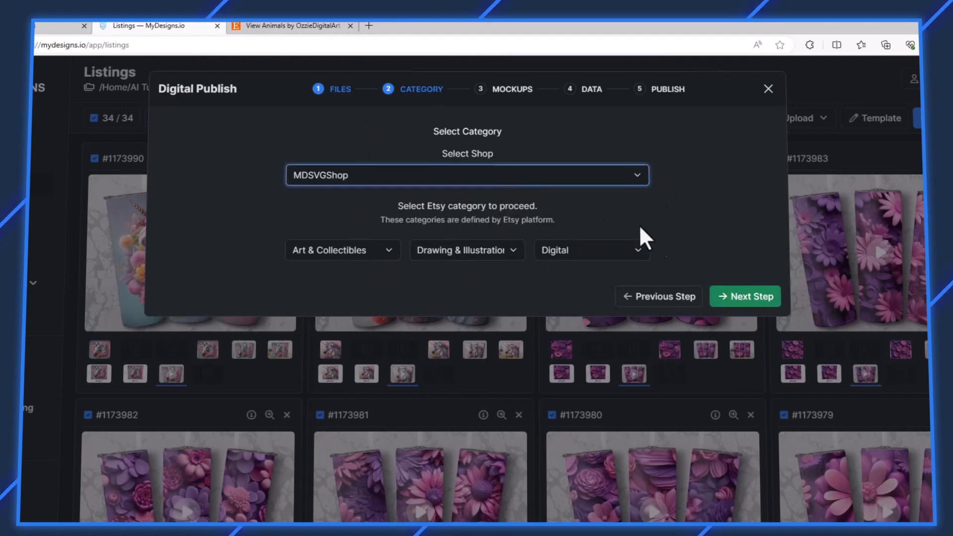
left_click(747, 298)
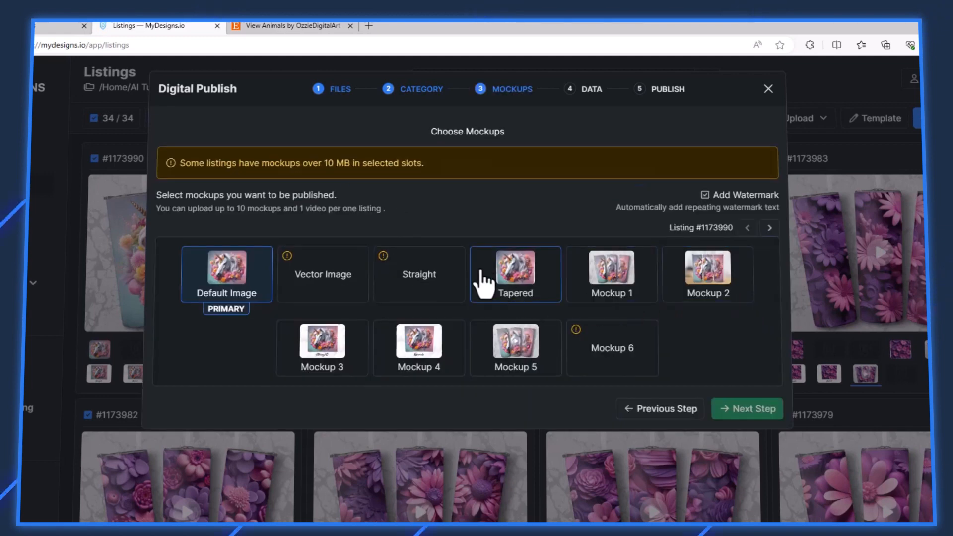
Replace the Default Image with Mockups 1 to 5 as the published mockups, with Mockup 1 as primary, and continue to the data fields
left_click(229, 278)
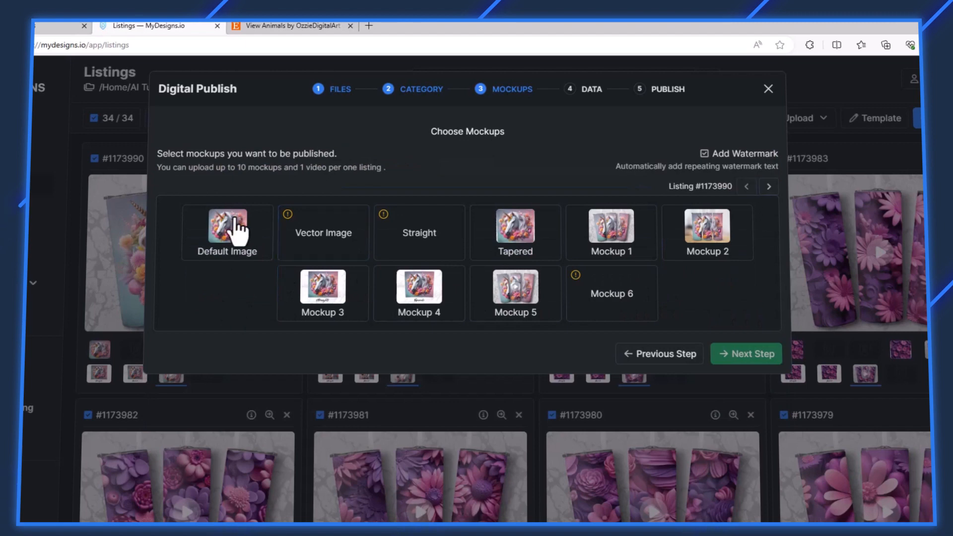
left_click(616, 249)
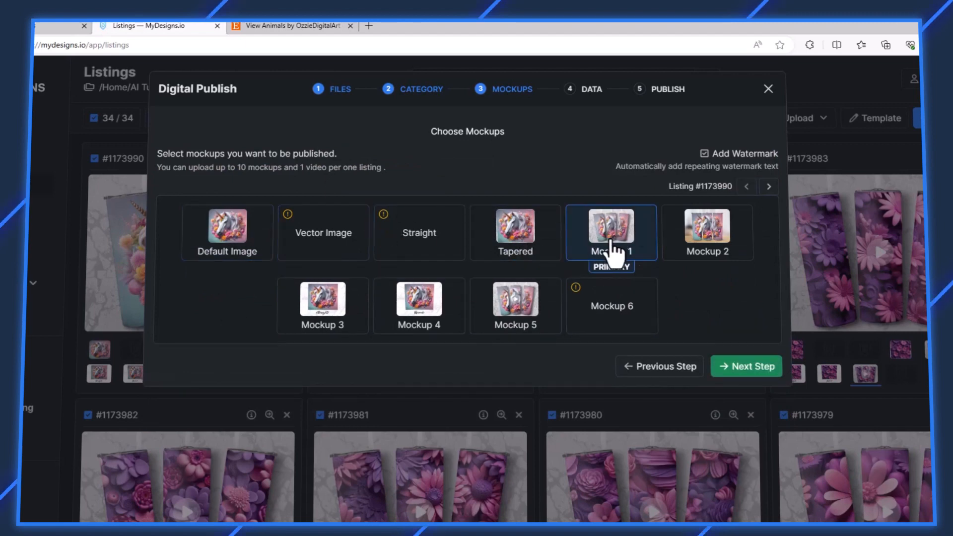
left_click(705, 253)
left_click(330, 300)
left_click(389, 315)
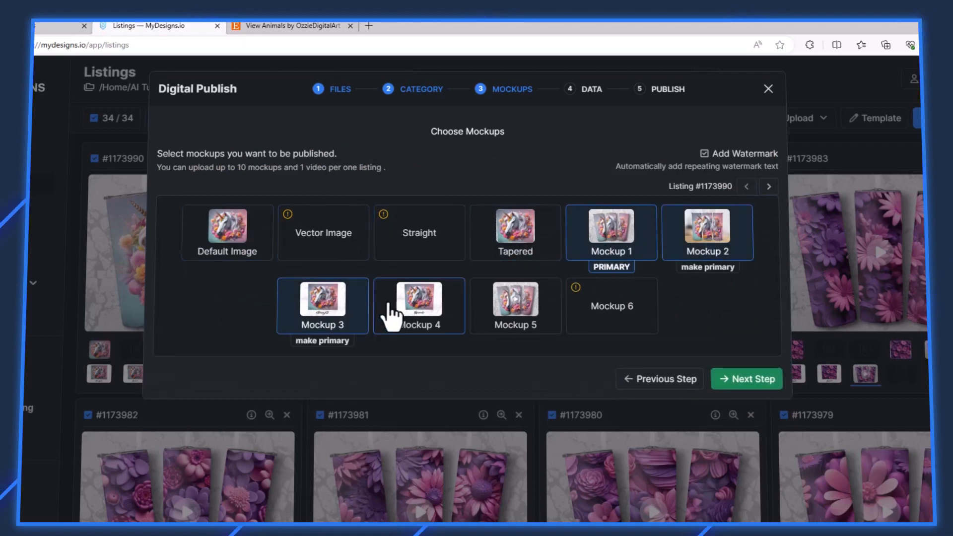
left_click(531, 318)
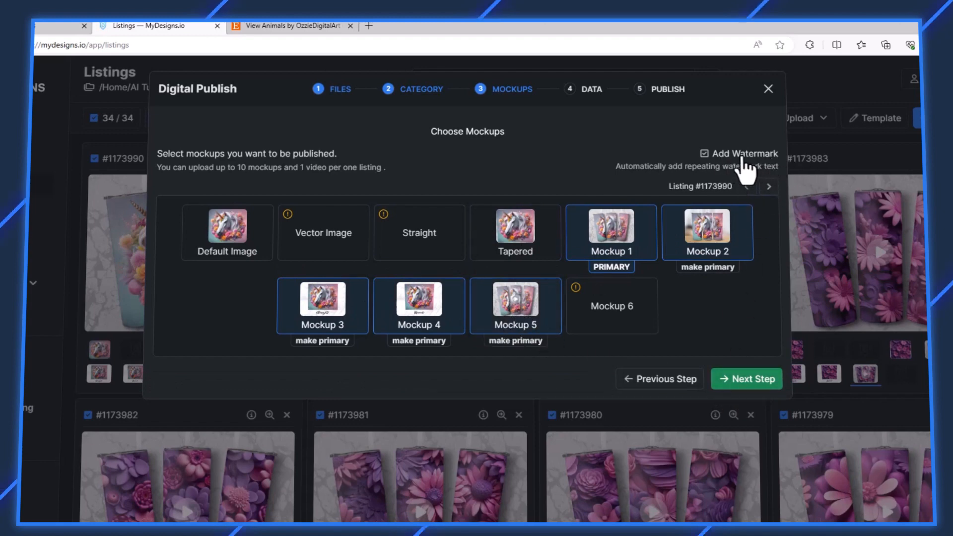
left_click(745, 383)
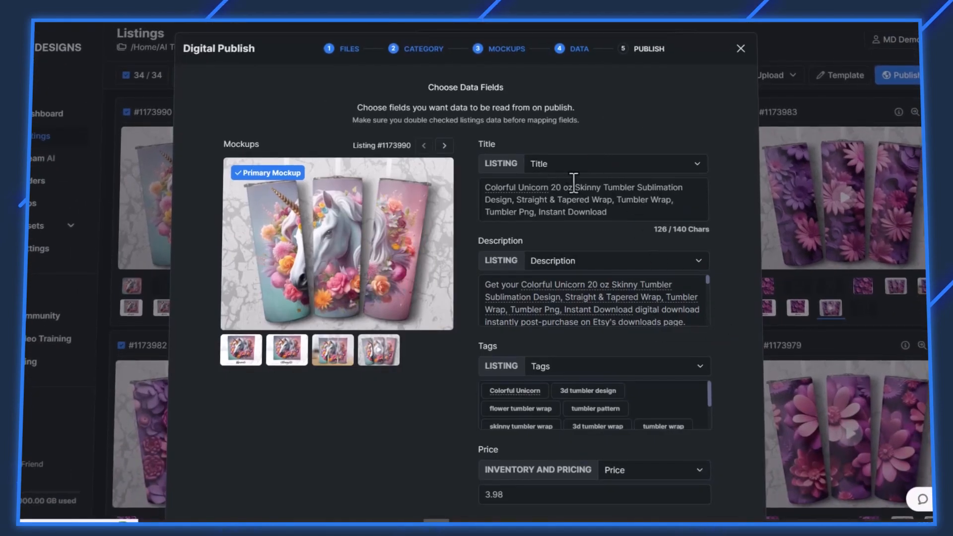
Review the title, description, tags, price and quantity field mappings, keeping the listing Title as the title source
scroll(571, 298, "down", 5)
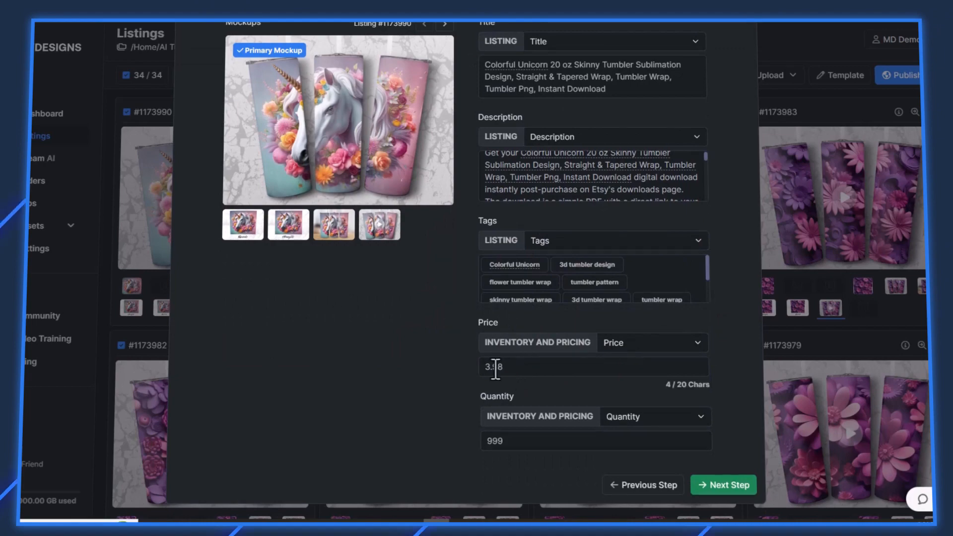
scroll(509, 283, "up", 3)
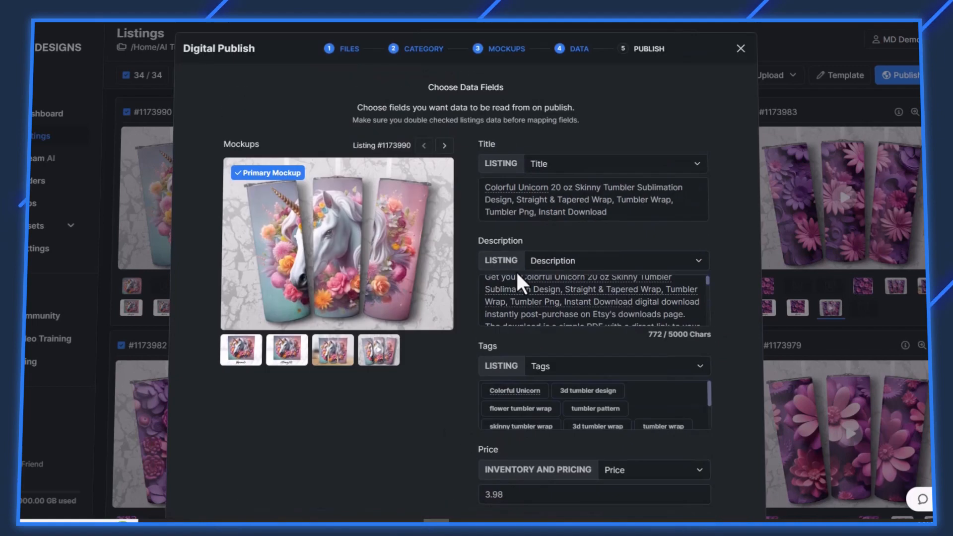
scroll(537, 241, "down", 3)
scroll(609, 318, "up", 3)
scroll(581, 242, "down", 3)
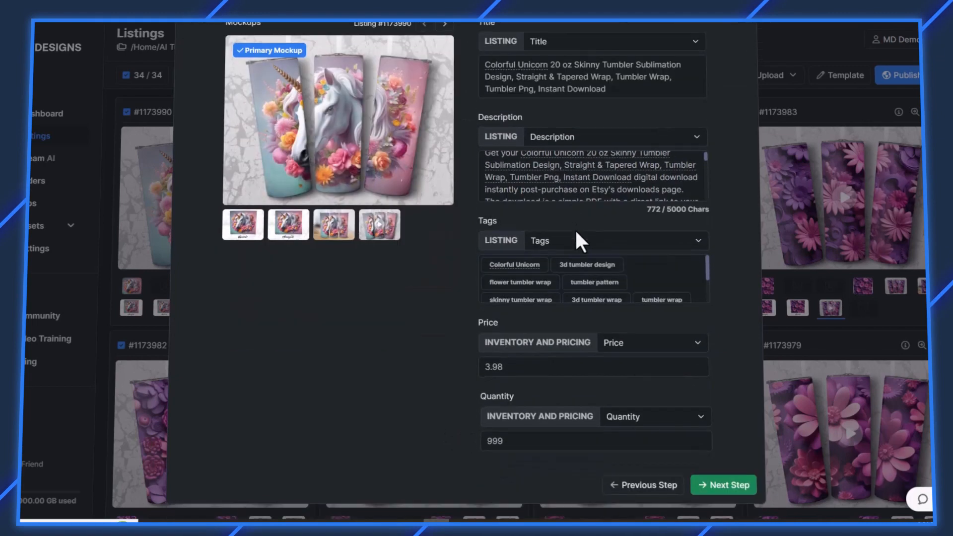
left_click(721, 486)
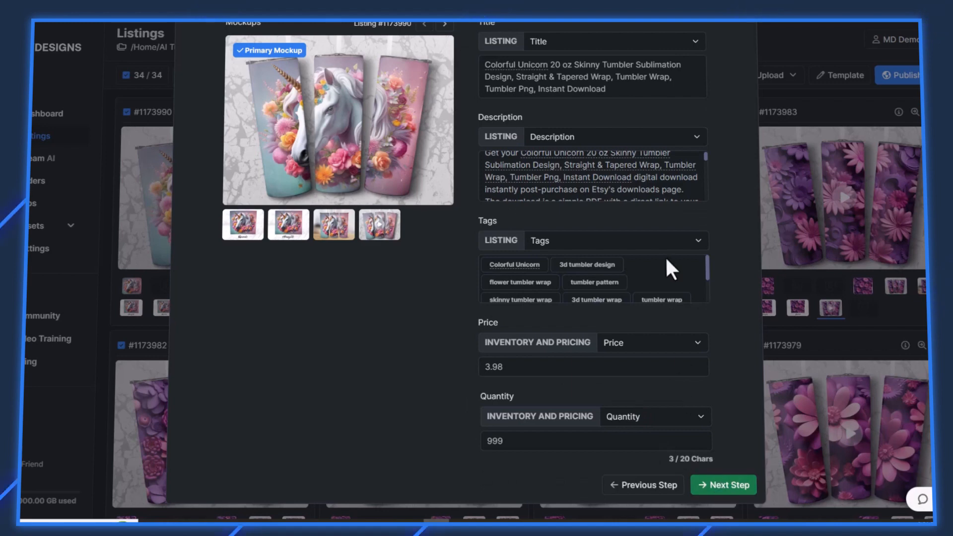
scroll(604, 235, "up", 3)
left_click(587, 163)
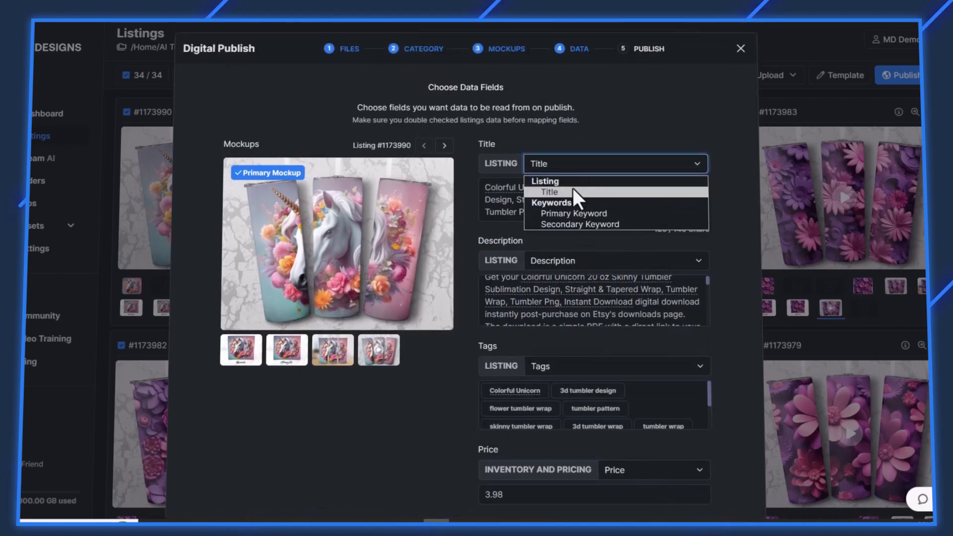
left_click(573, 190)
left_click(737, 290)
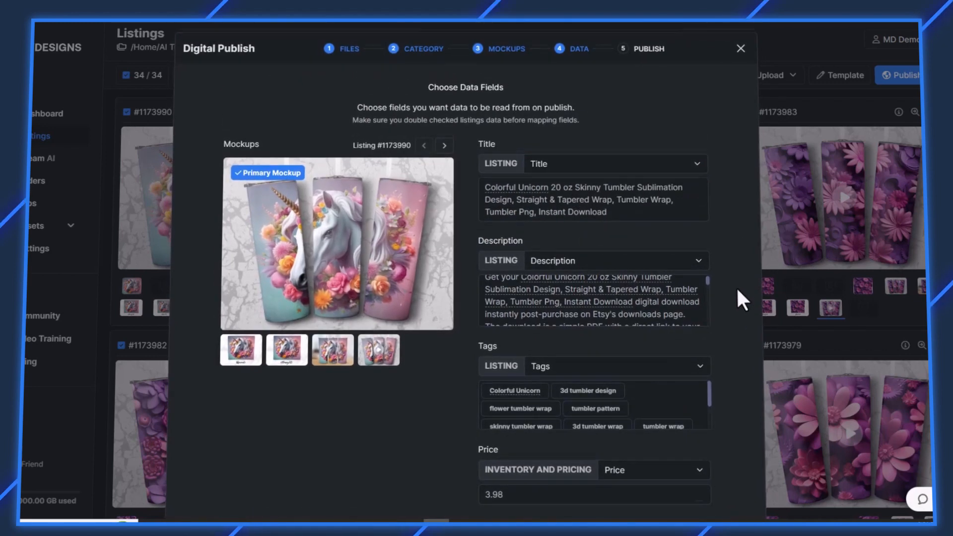
scroll(737, 287, "down", 3)
scroll(732, 281, "up", 3)
scroll(663, 281, "down", 2)
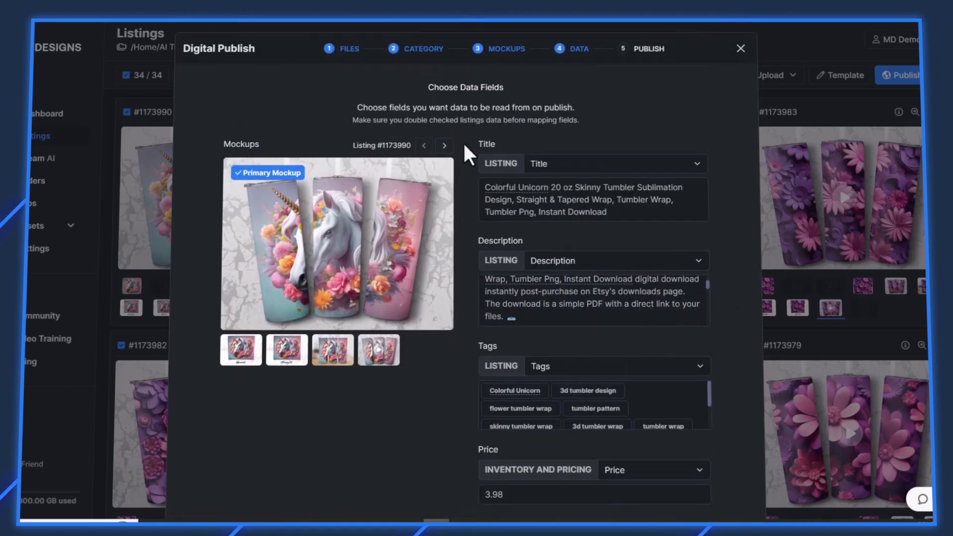
Page forward through the next listings' mockups and data, return to the first unicorn listing and read its description
left_click(444, 147)
left_click(444, 148)
left_click(444, 147)
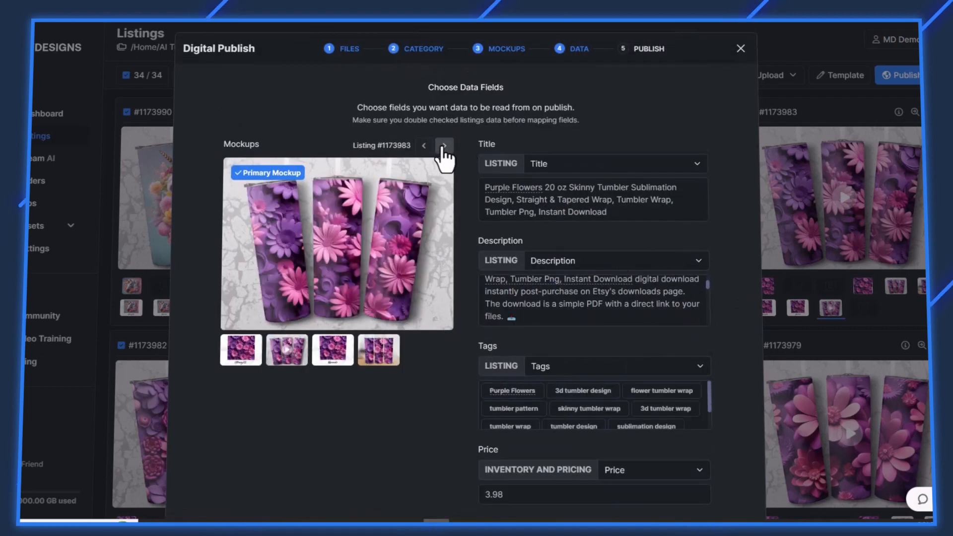
left_click(427, 148)
left_click(425, 147)
scroll(616, 274, "down", 2)
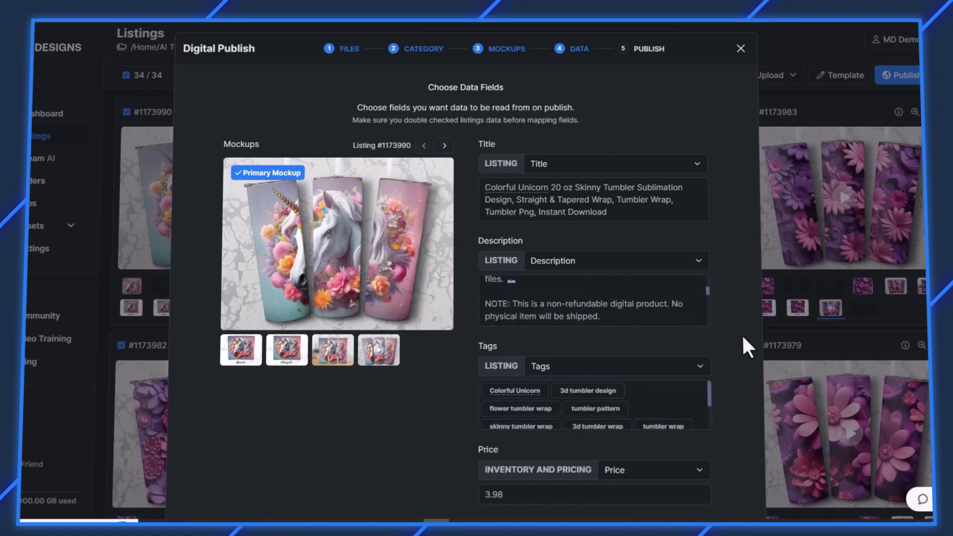
Continue to the publish preview, check the first Roses Stained Glass listing's title and description, and publish the listings to MDSVGShop
scroll(741, 335, "down", 3)
left_click(730, 484)
scroll(739, 296, "up", 3)
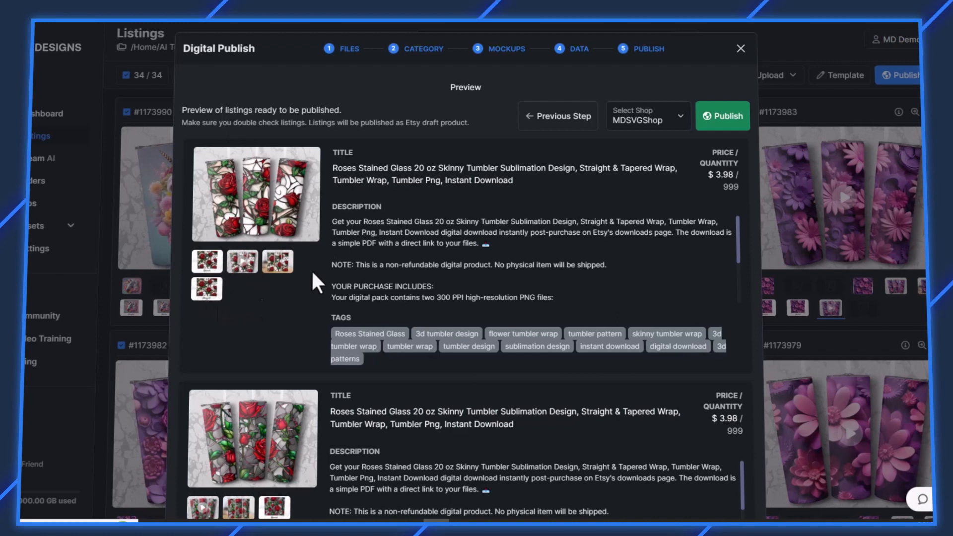
left_click_drag(360, 170, 469, 180)
left_click(392, 243)
left_click_drag(363, 222, 398, 242)
scroll(450, 253, "down", 2)
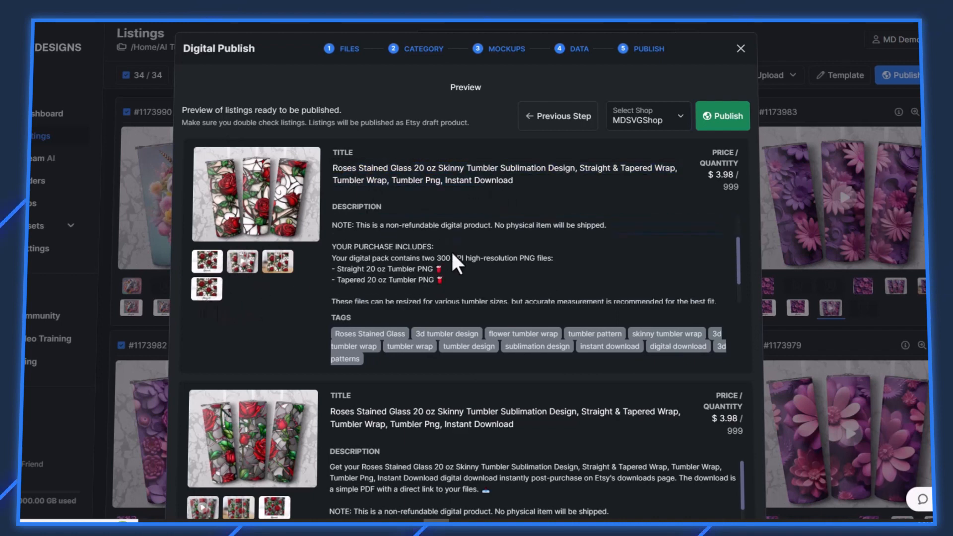
scroll(666, 219, "up", 3)
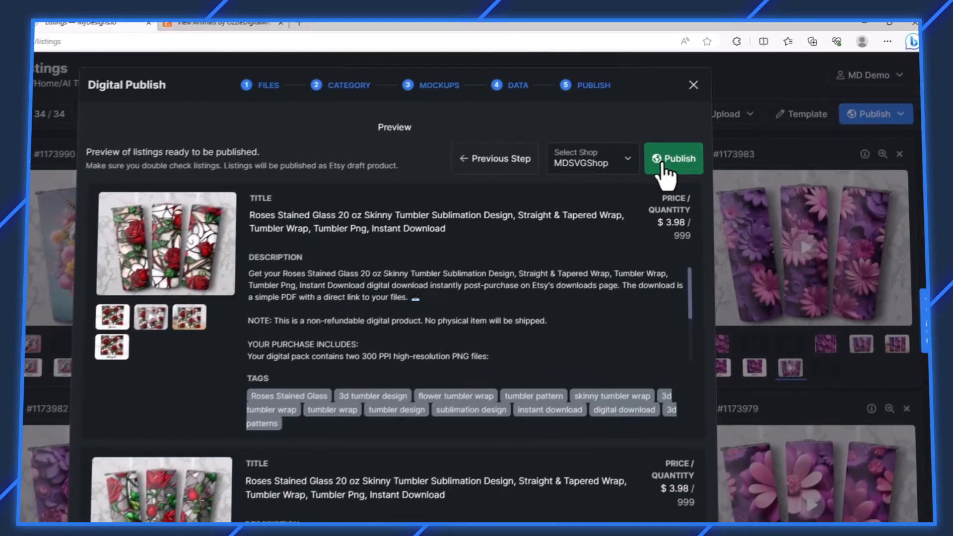
left_click(722, 116)
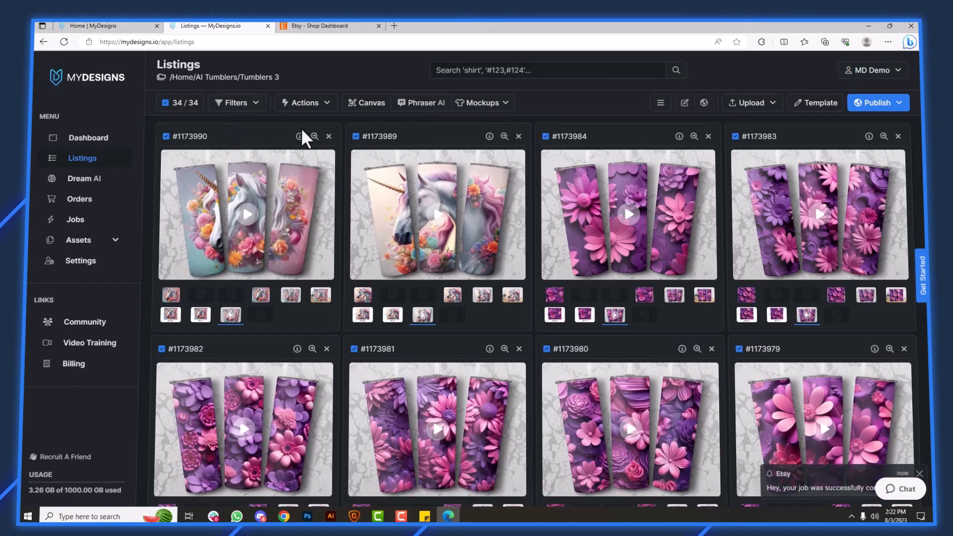
Open the details of the latest Etsy job and examine each listing's start time, finish time and duration
left_click(113, 222)
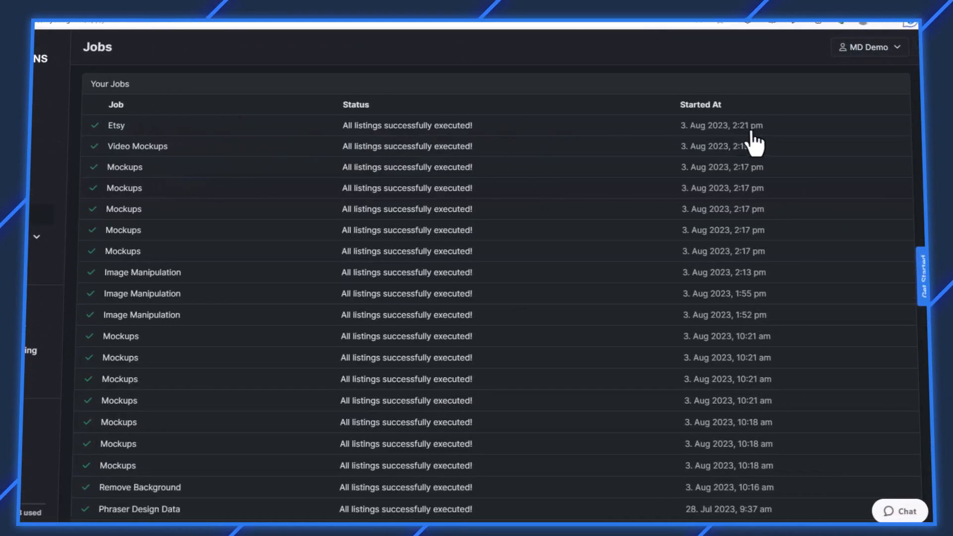
left_click(359, 135)
scroll(320, 189, "down", 5)
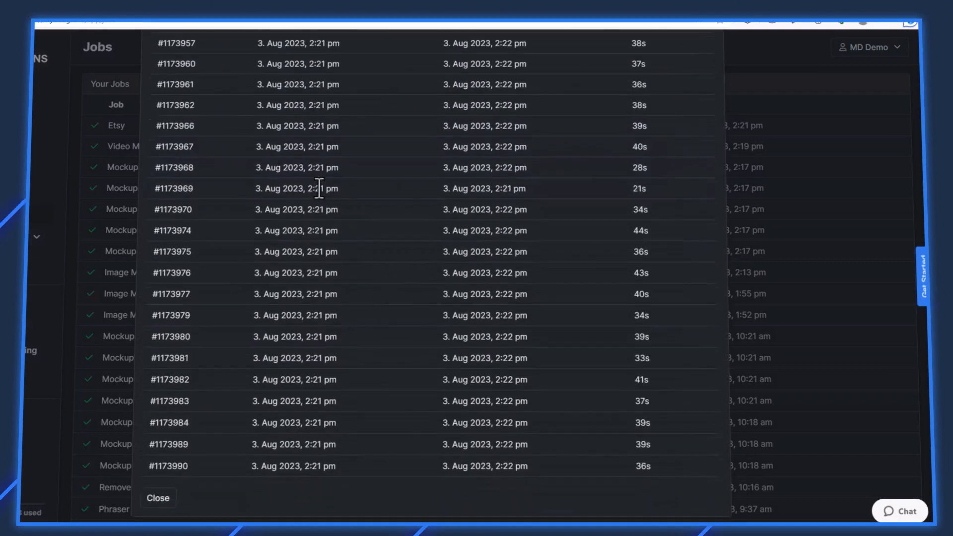
scroll(337, 191, "up", 5)
scroll(487, 278, "down", 6)
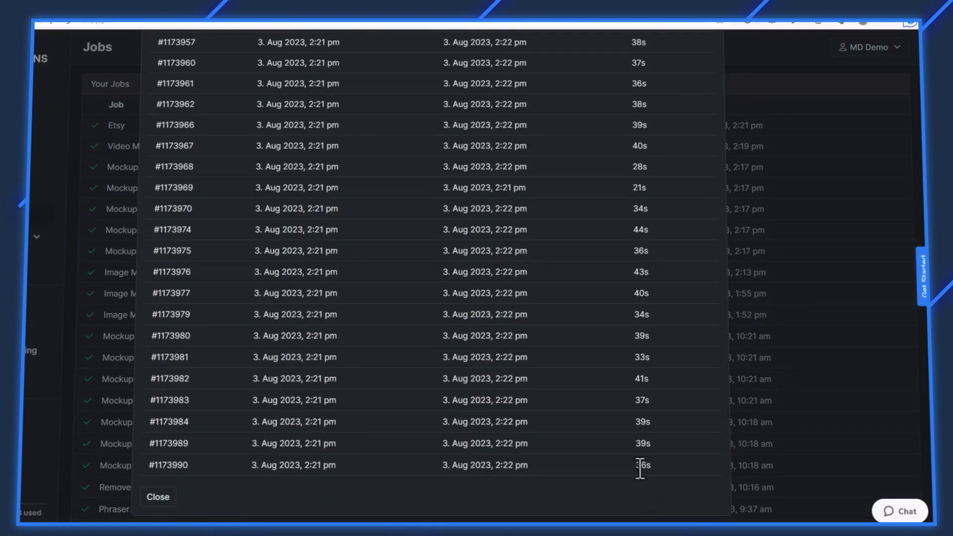
scroll(629, 317, "up", 4)
scroll(628, 310, "up", 2)
left_click(707, 58)
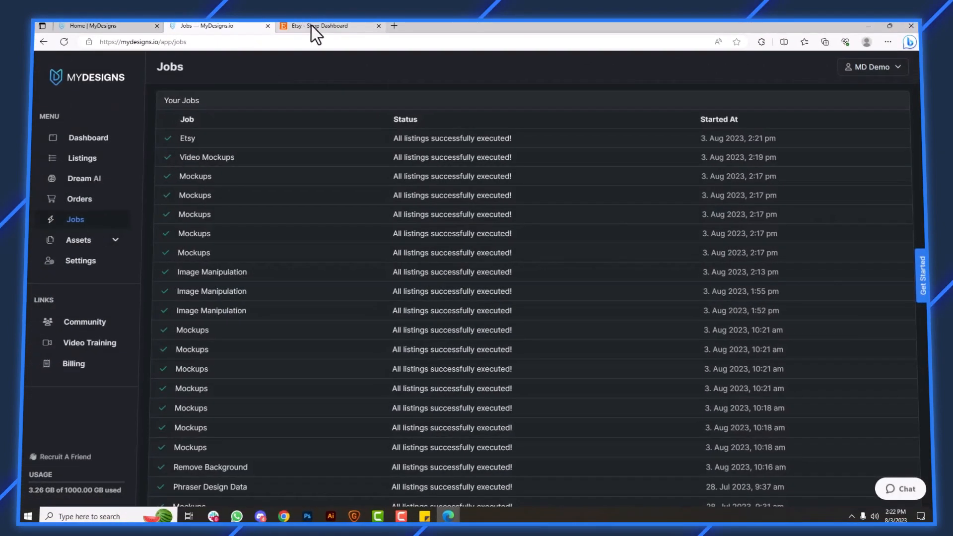
Switch to the Etsy Shop Manager and filter the shop's listings to drafts
left_click(311, 26)
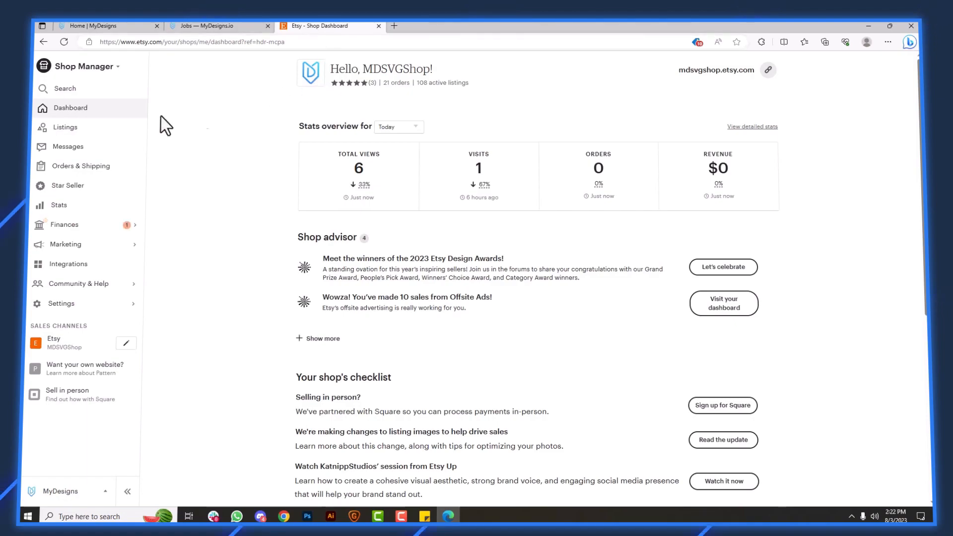
left_click(91, 127)
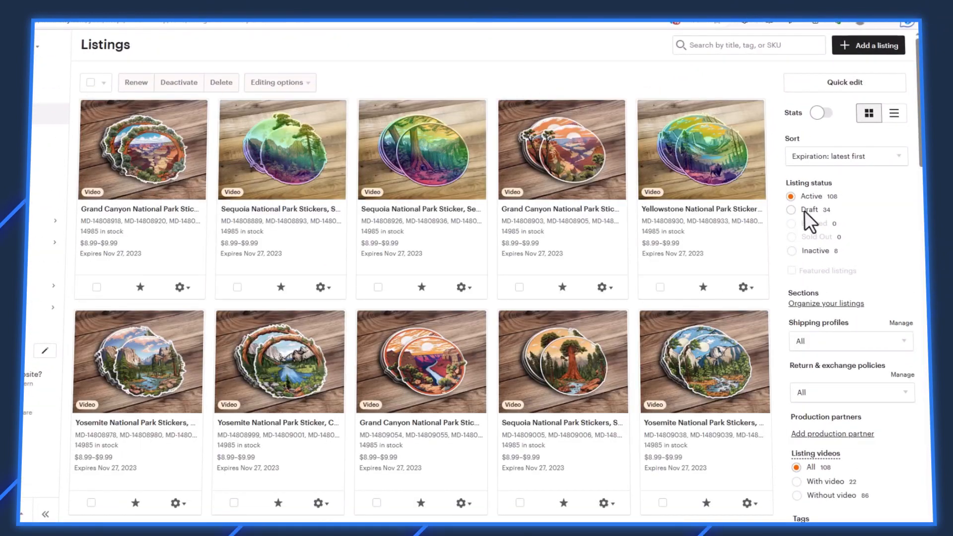
left_click(806, 210)
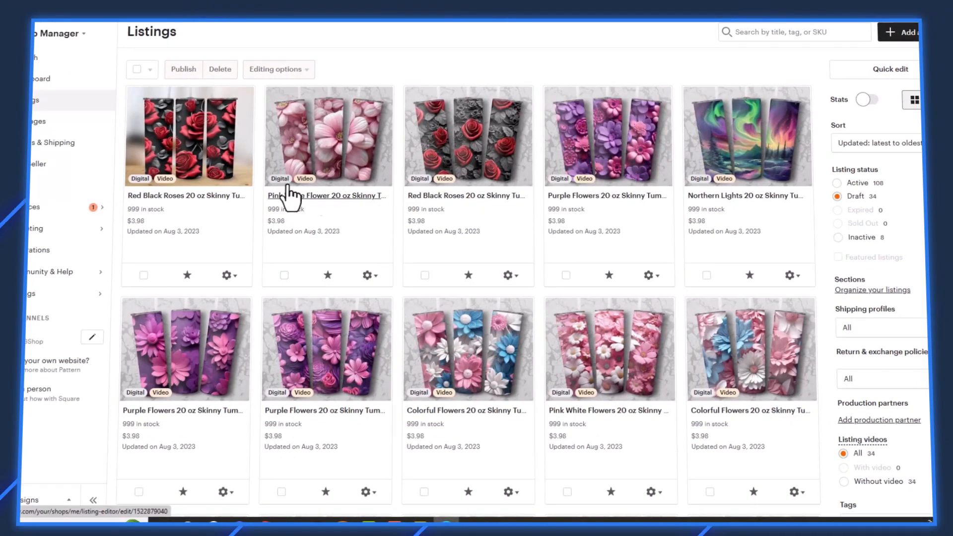
Look through the draft listings, select all of them and publish them to the Etsy shop, accepting the listing fee
scroll(735, 179, "down", 15)
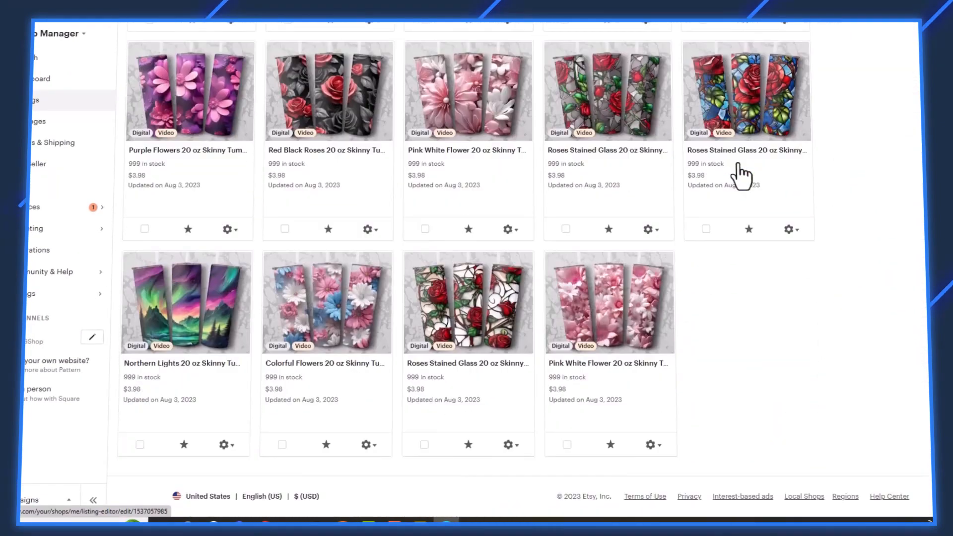
scroll(740, 177, "up", 15)
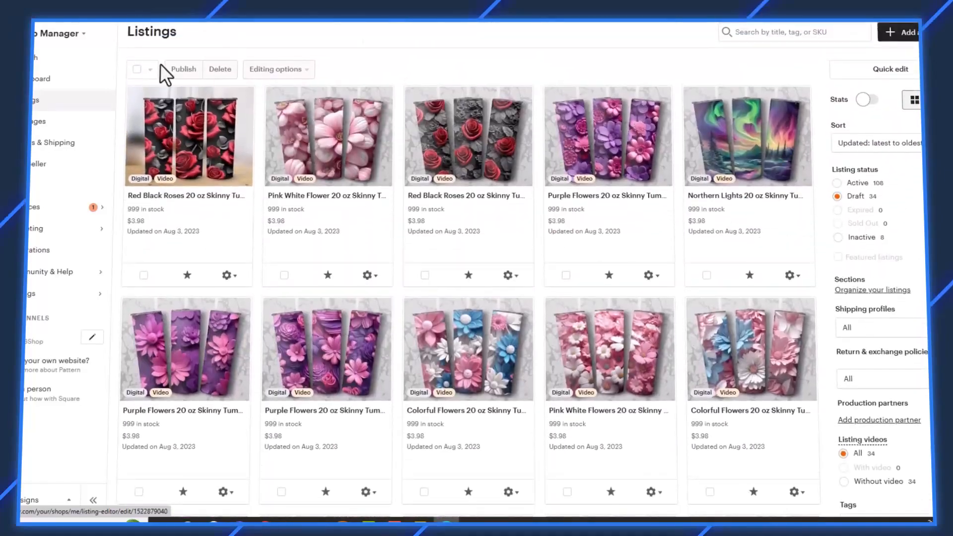
left_click(137, 69)
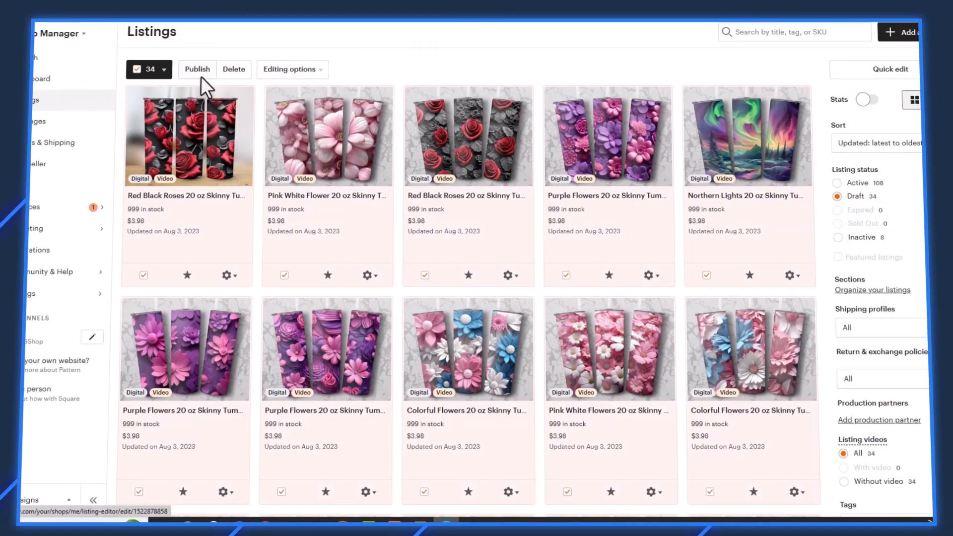
left_click(201, 76)
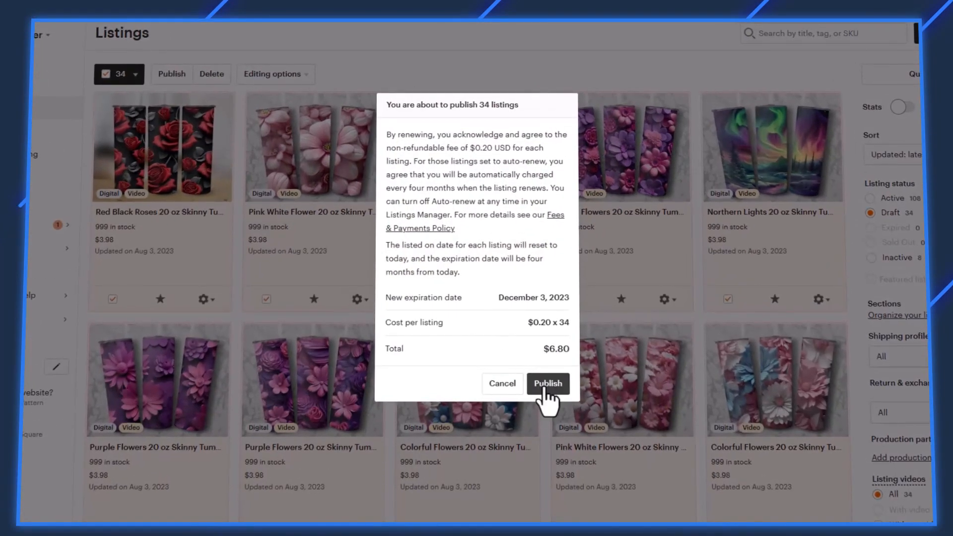
left_click(548, 387)
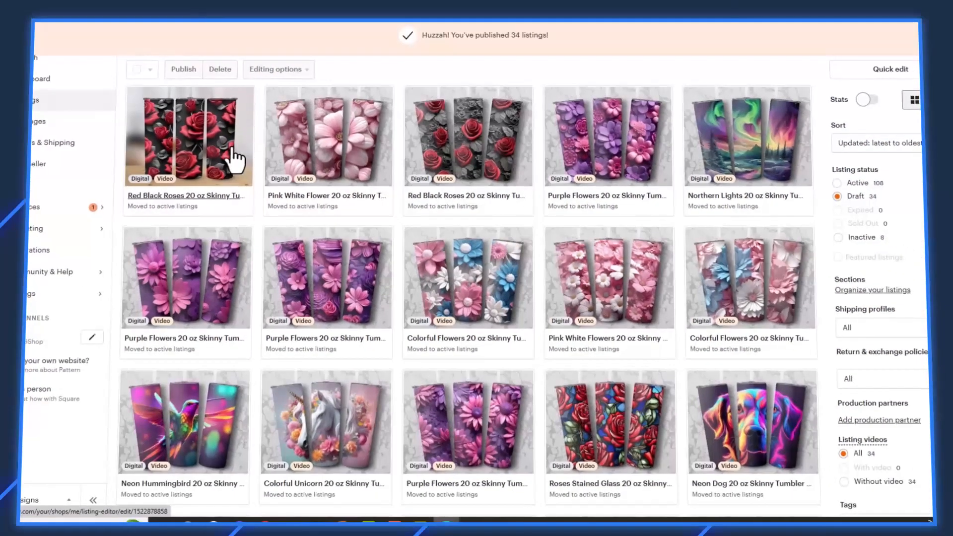
Look through the published tumblers, open a Pink White Flower listing in the listing editor and open its public Etsy page
scroll(347, 198, "down", 3)
scroll(409, 206, "down", 5)
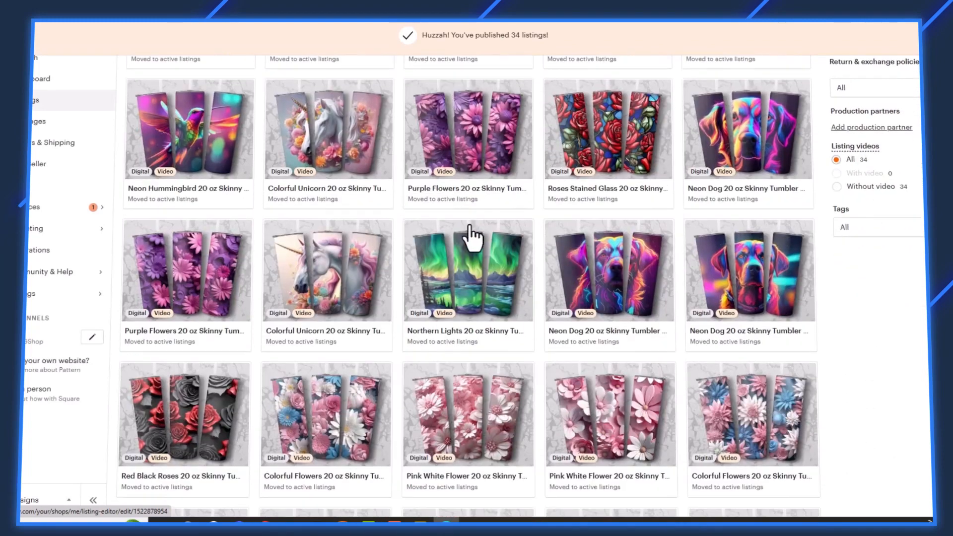
scroll(579, 223, "down", 2)
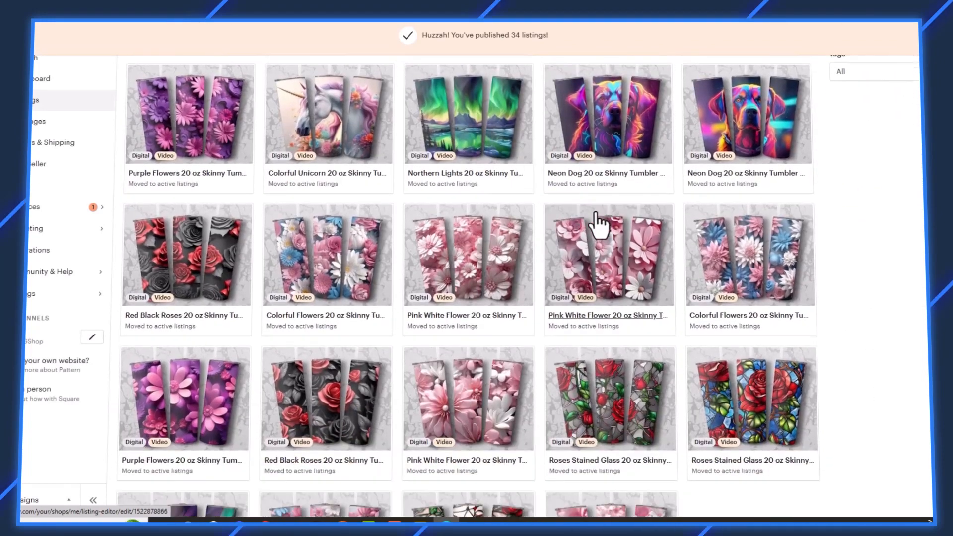
scroll(623, 223, "down", 1)
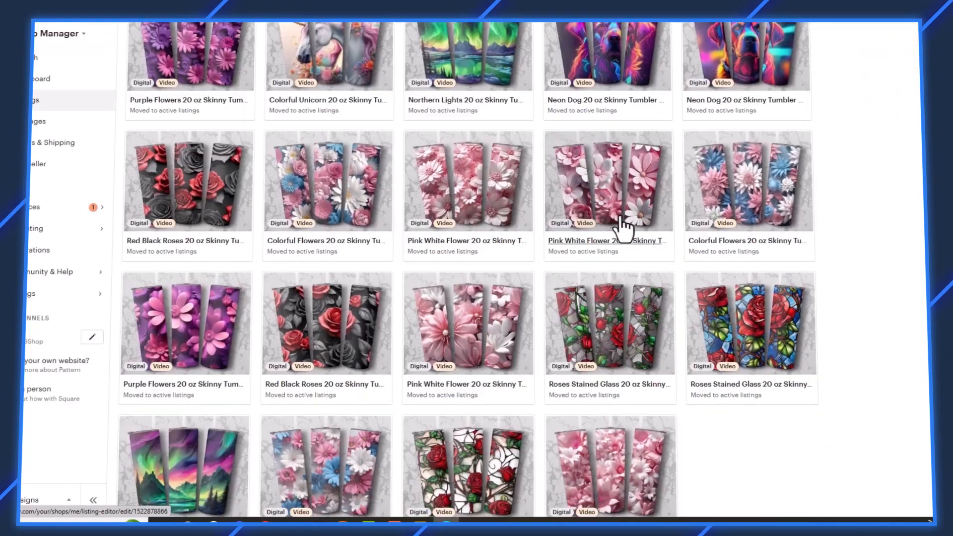
left_click(602, 191)
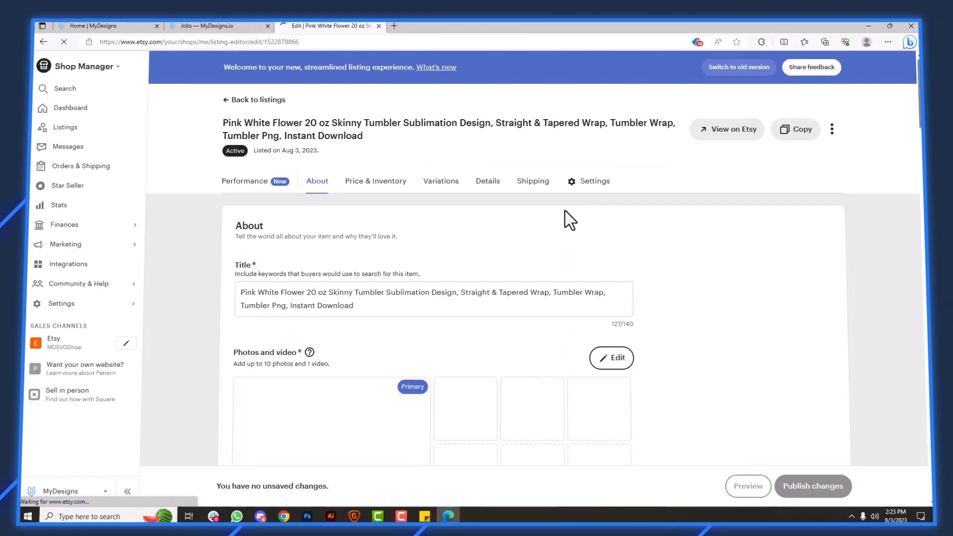
left_click(725, 130)
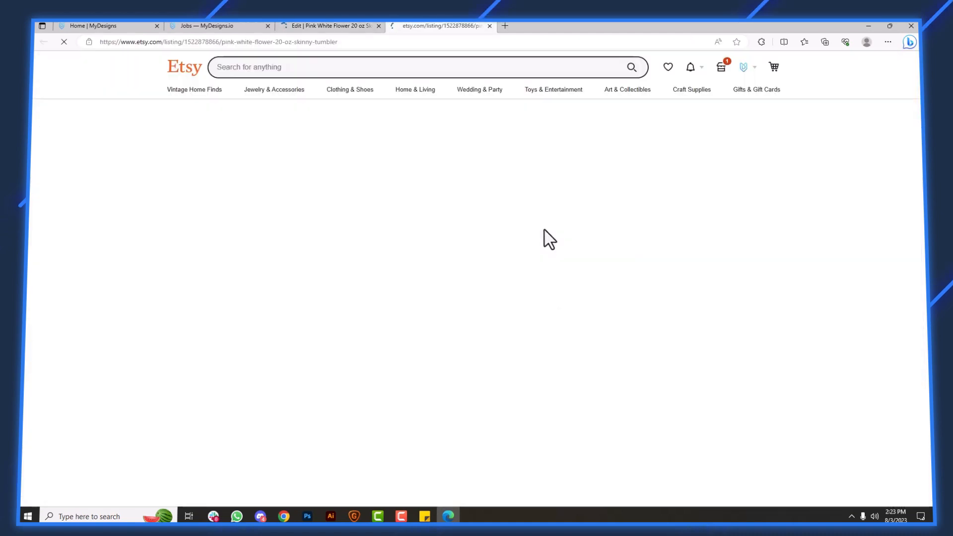
Return to the Pink White Flower listing's editor and examine its photos, video, digital files, price, quantity, core details, category and attributes
left_click(324, 25)
scroll(464, 207, "down", 3)
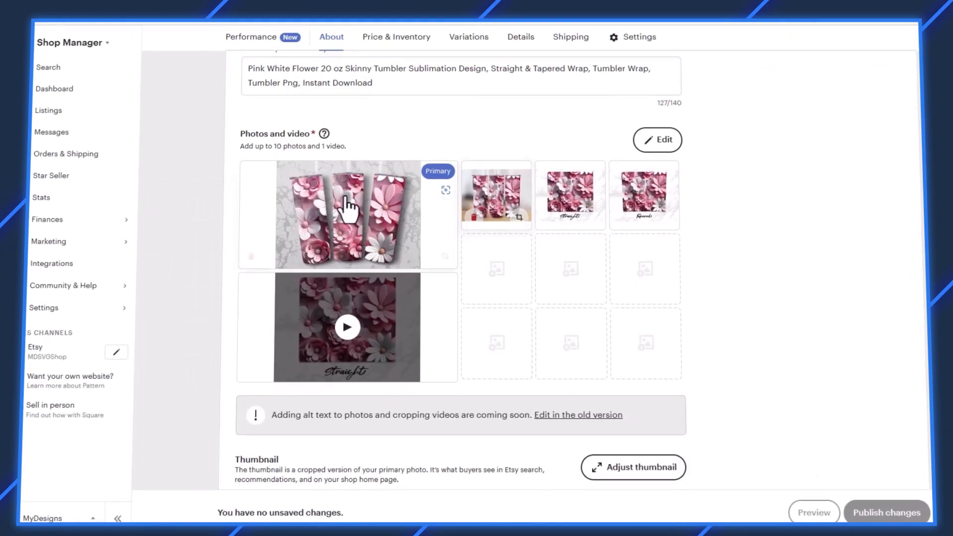
scroll(635, 263, "down", 7)
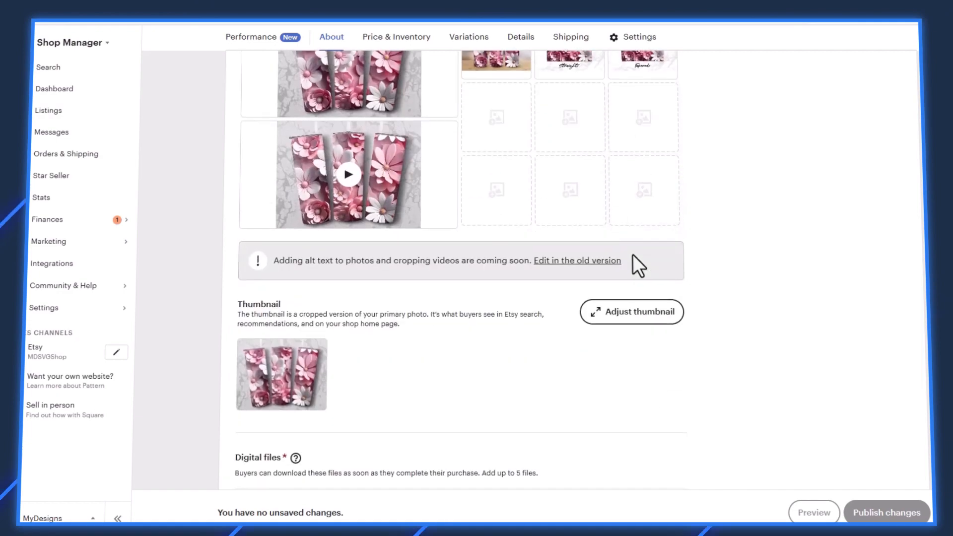
scroll(626, 258, "down", 15)
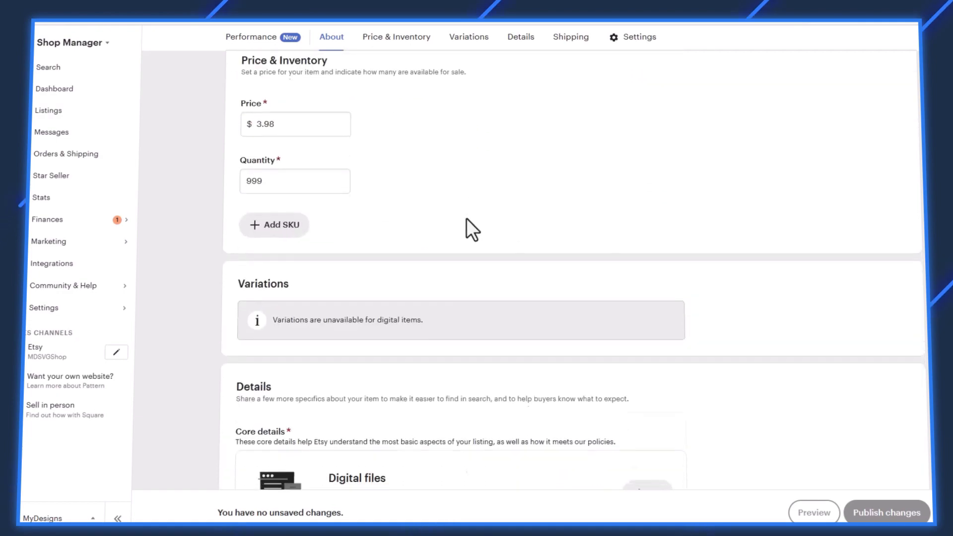
scroll(496, 237, "down", 3)
scroll(502, 243, "up", 8)
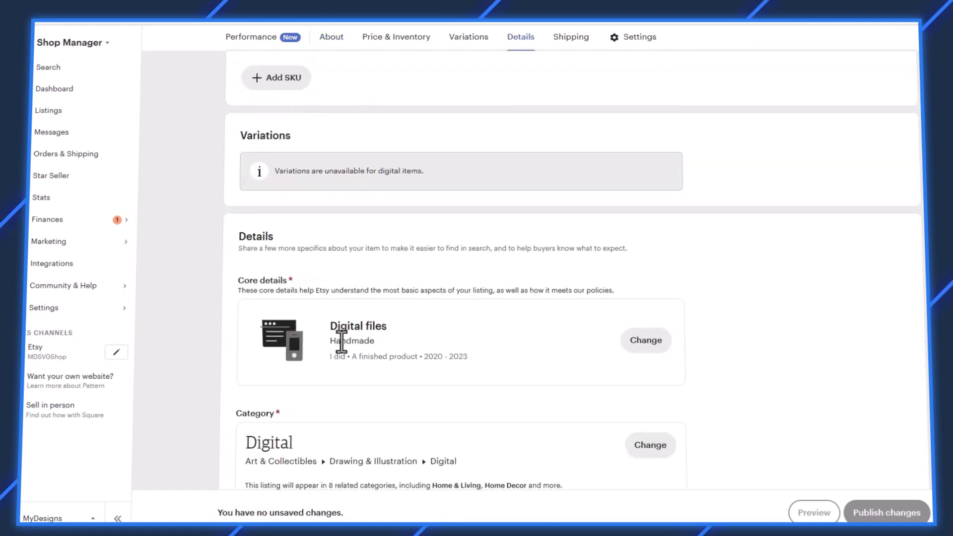
scroll(370, 305, "down", 4)
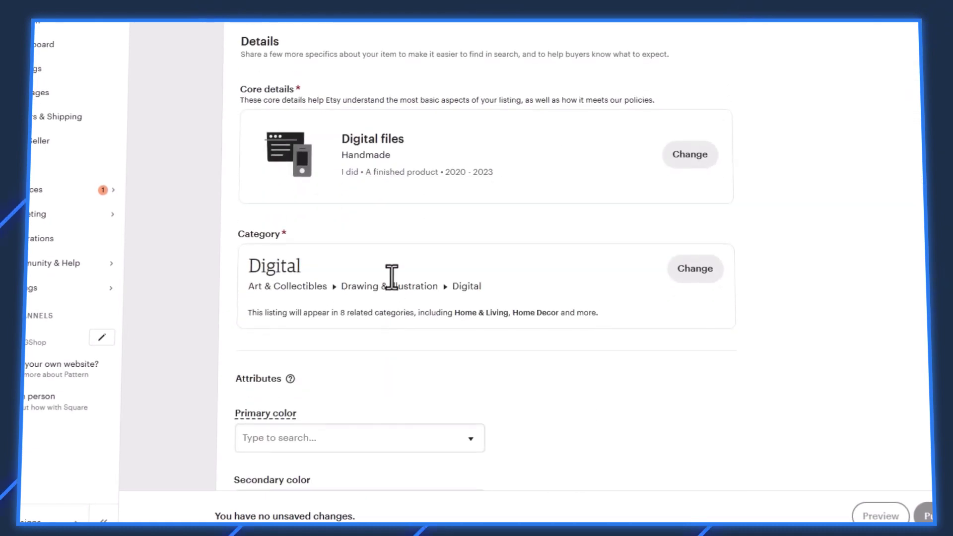
scroll(390, 246, "down", 7)
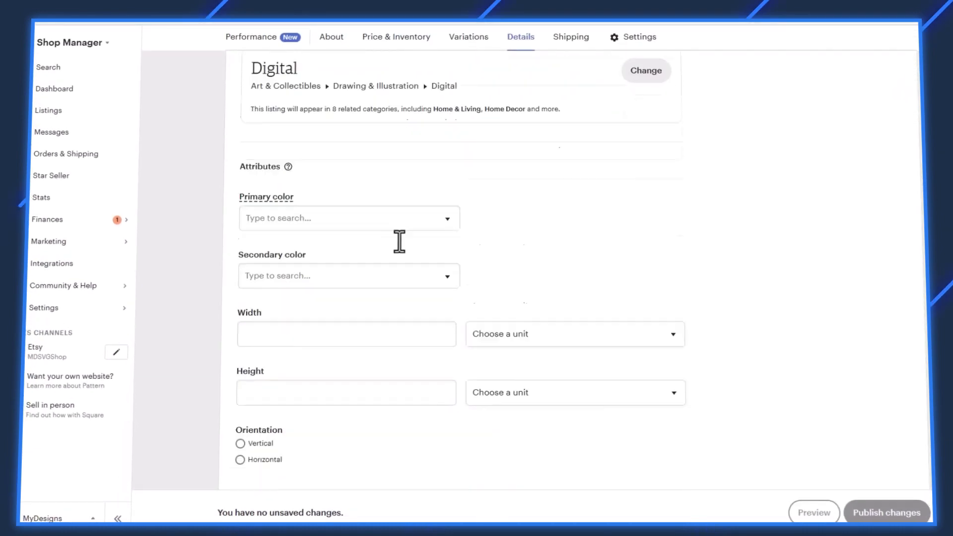
scroll(464, 293, "up", 2)
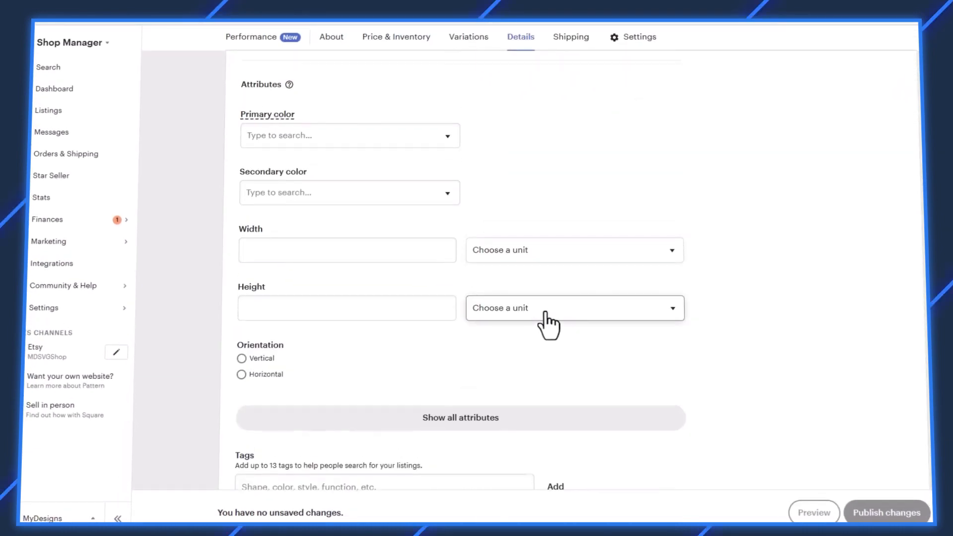
scroll(546, 314, "up", 15)
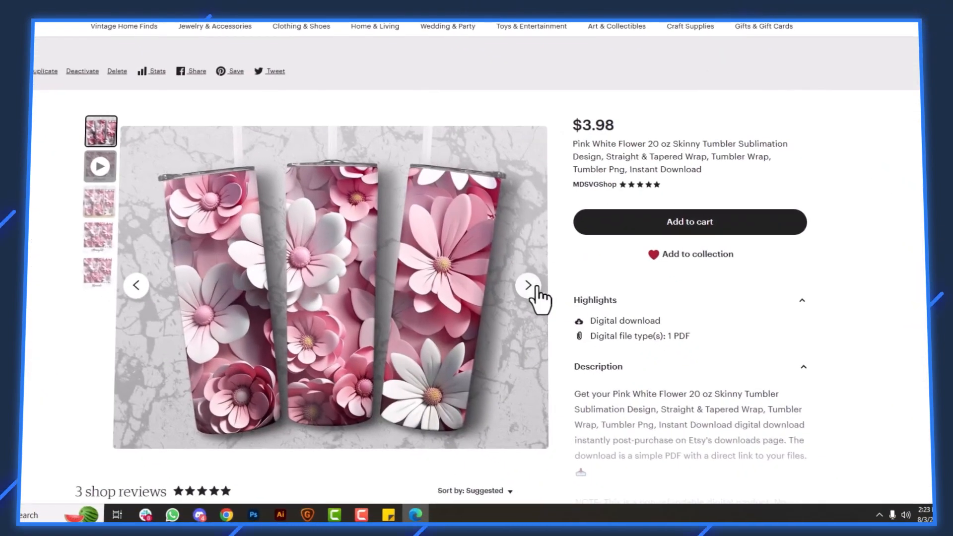
On the public Pink White Flower listing page, view the video and the mockup, Straight and Tapered images, ending on the first image
left_click(529, 286)
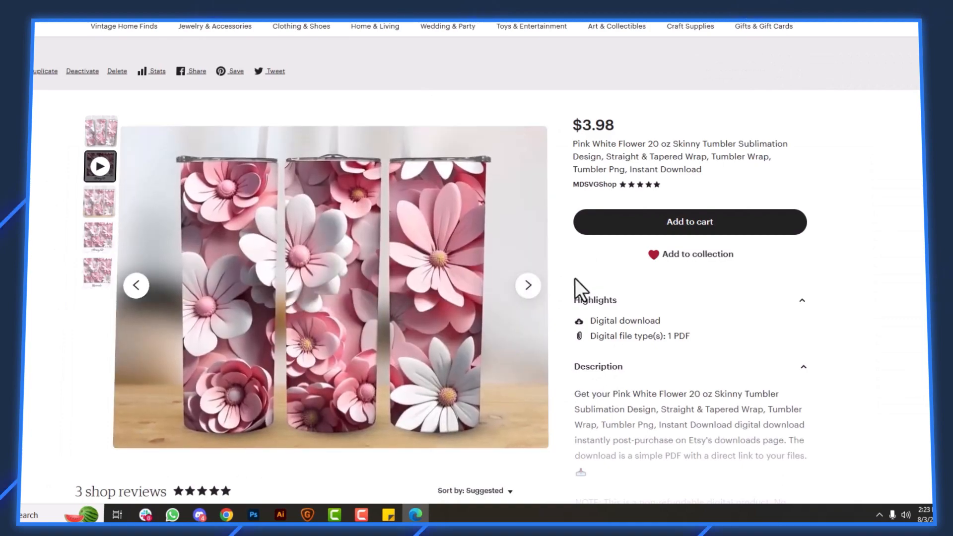
left_click(532, 291)
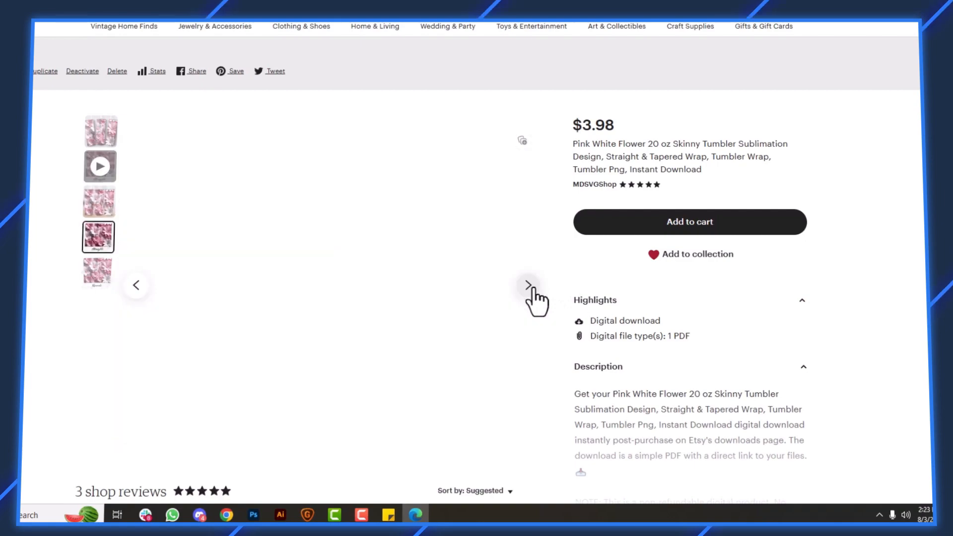
left_click(90, 202)
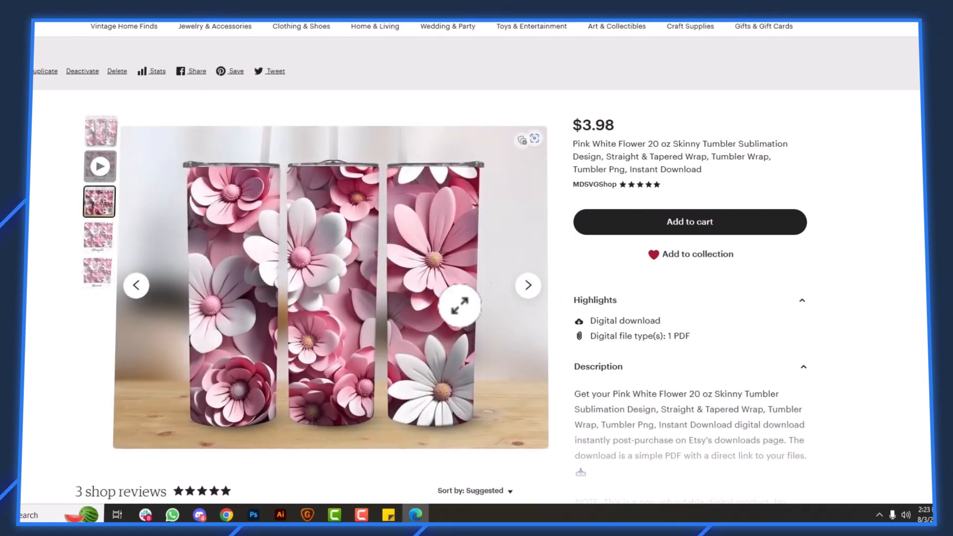
left_click(528, 293)
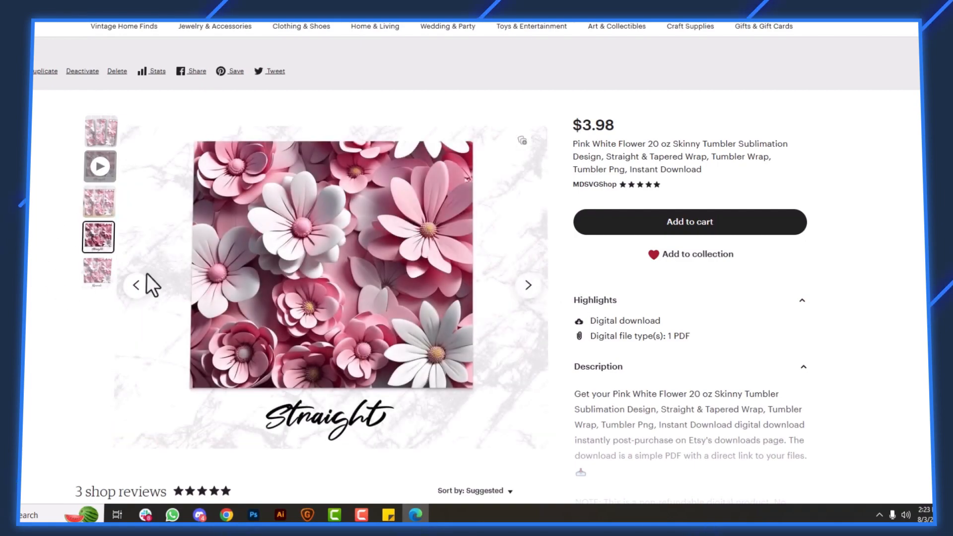
left_click(530, 295)
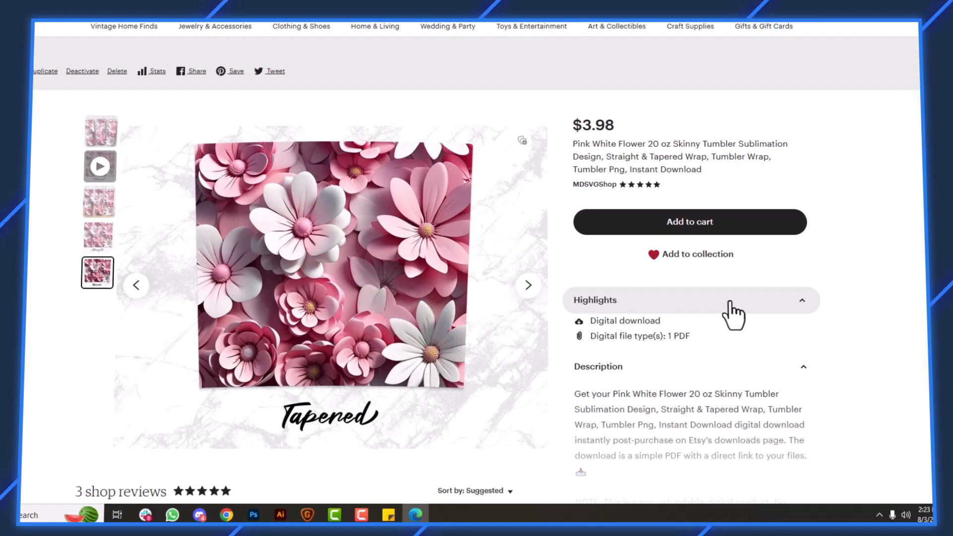
left_click(103, 133)
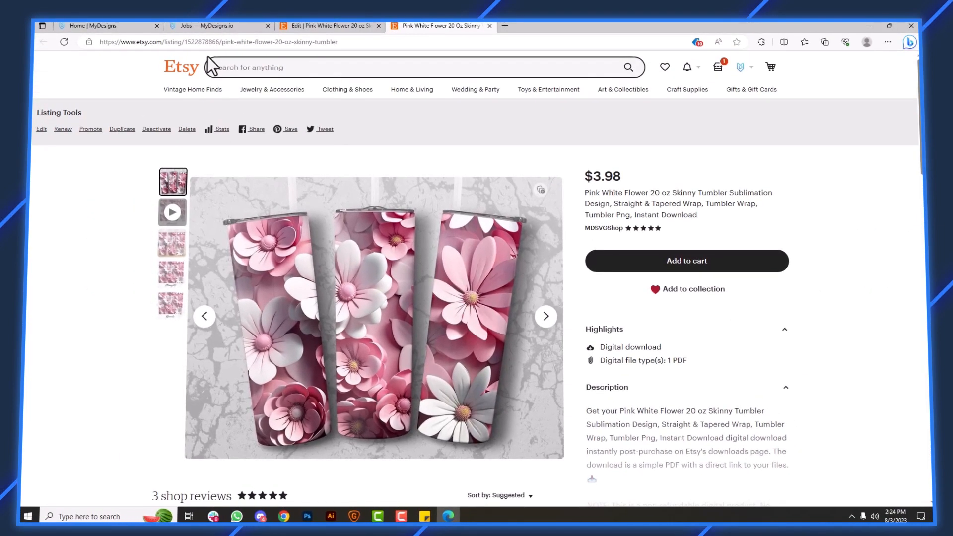
Switch back to MyDesigns and open the Dream AI image creation page
left_click(218, 26)
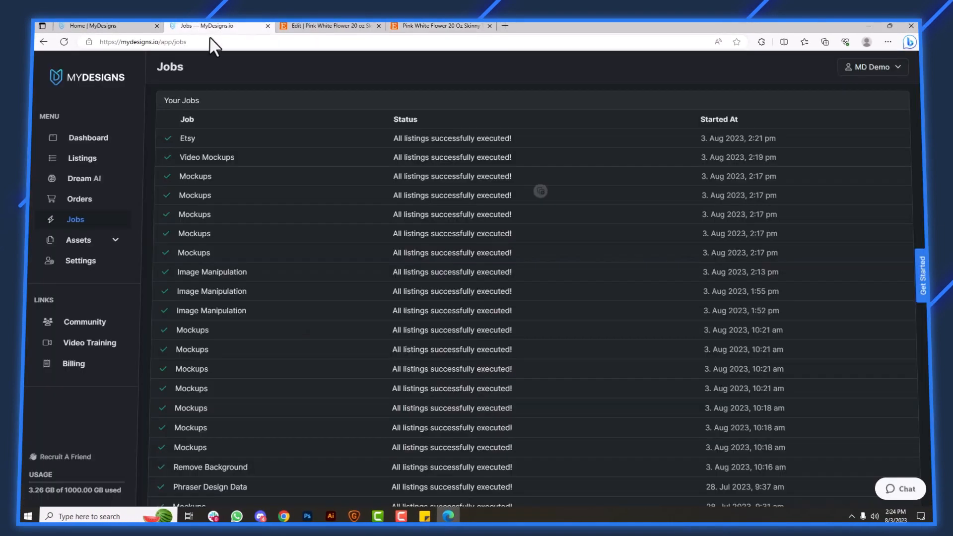
left_click(115, 181)
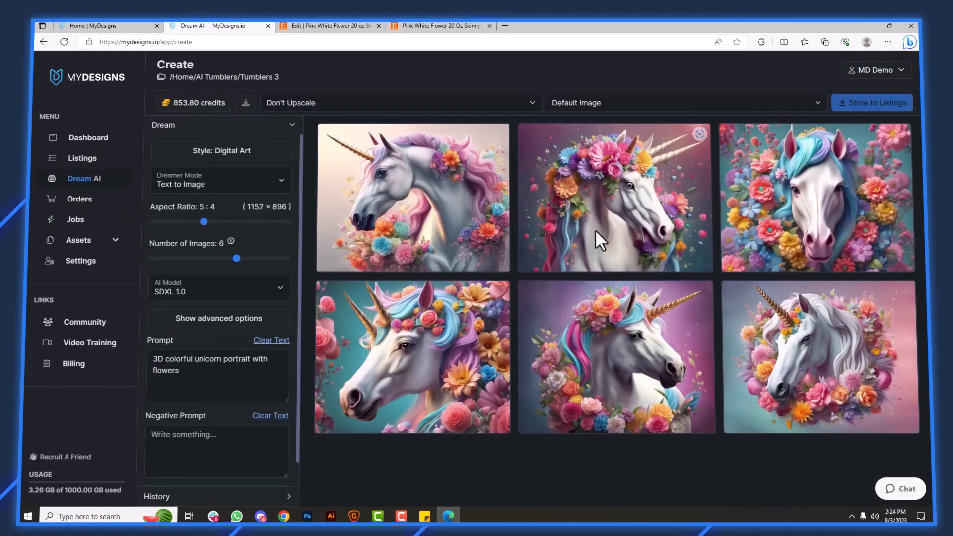